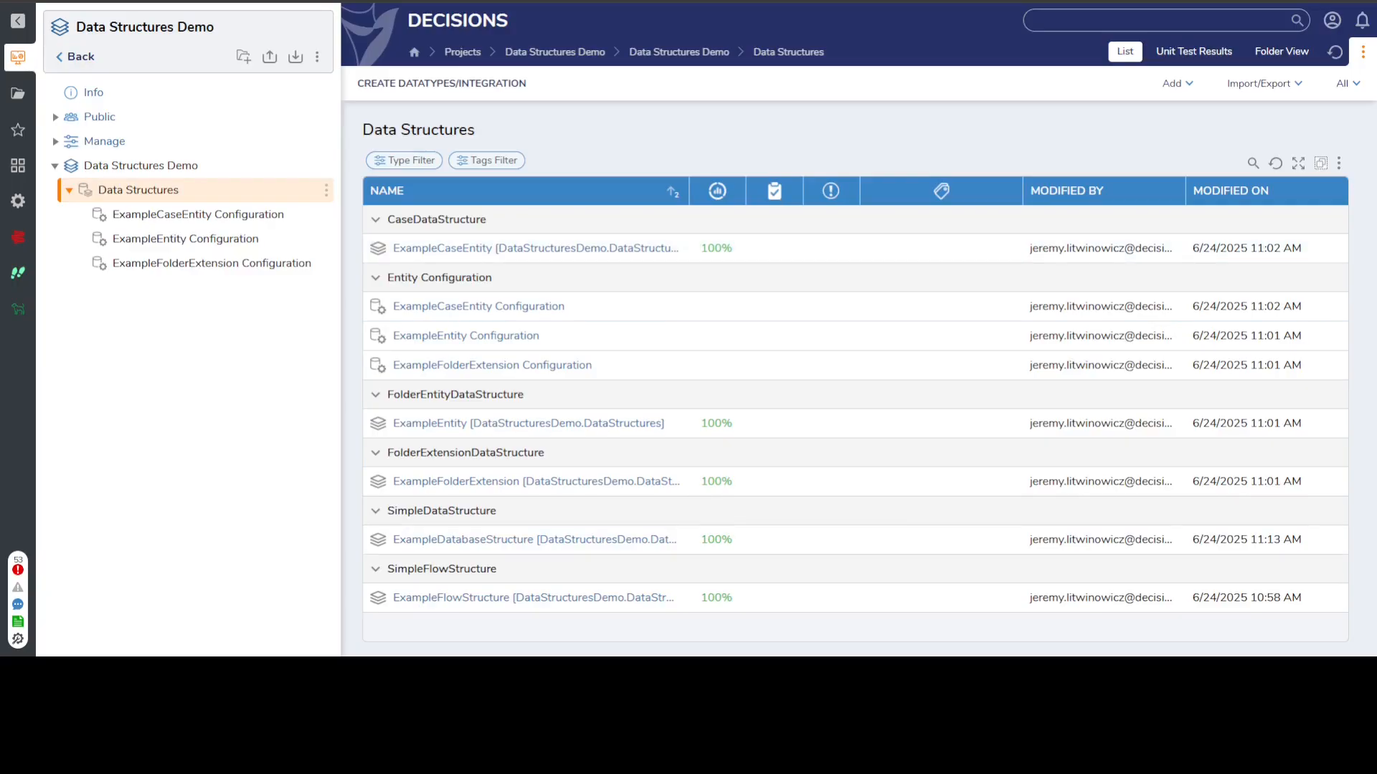
Open ExampleFlowStructure for editing to review its properties and options, and close it without saving.
right_click(428, 598)
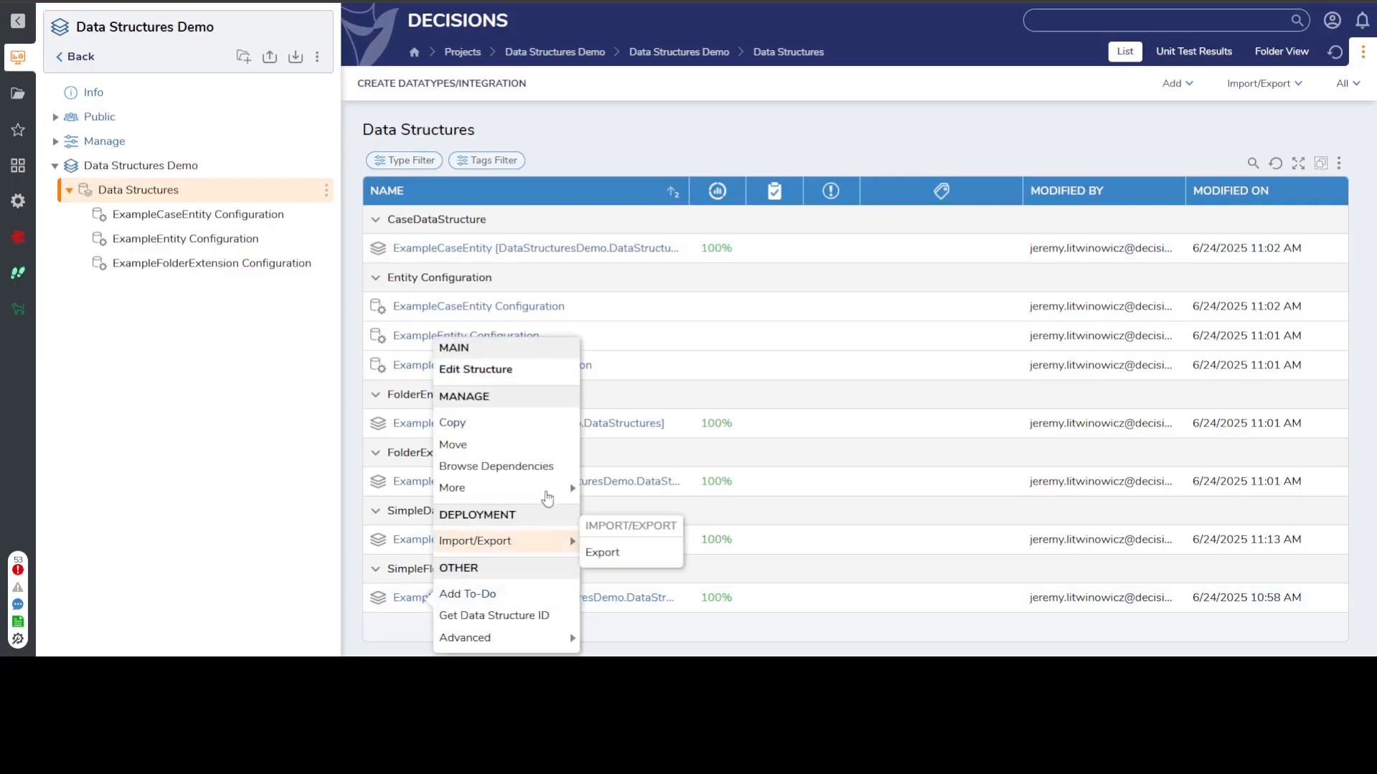
click(455, 369)
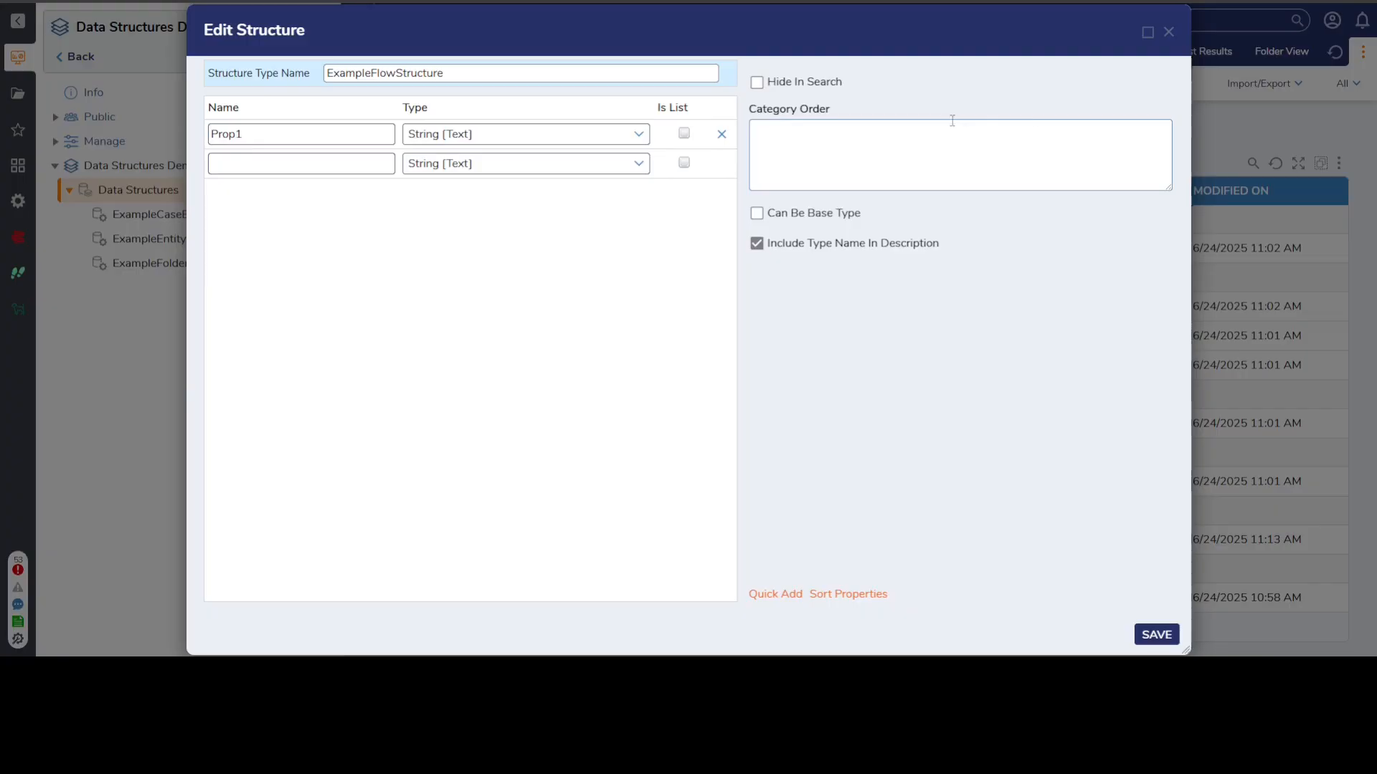
click(1168, 33)
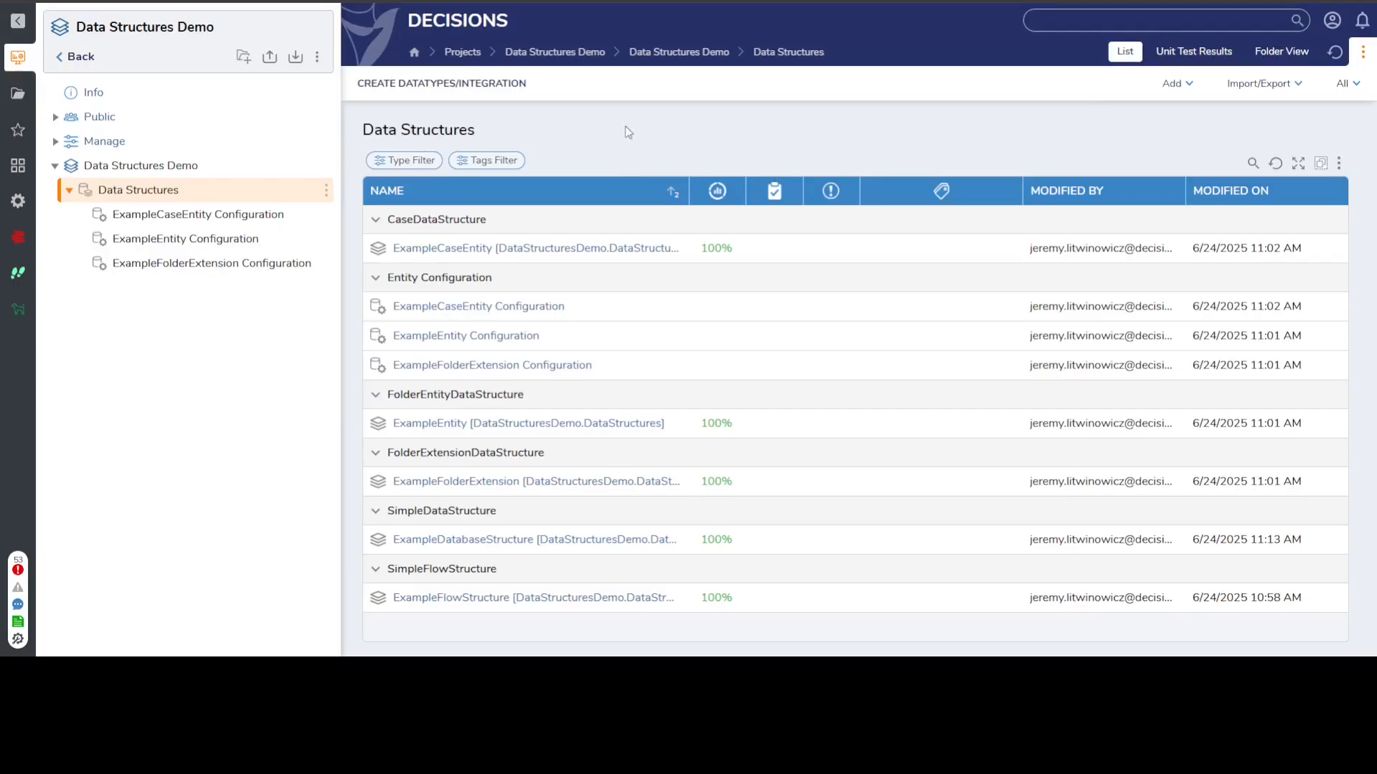
Open the creation form for a new Flow Structure, examine its structure type name and type name space fields, and close it without saving.
click(464, 85)
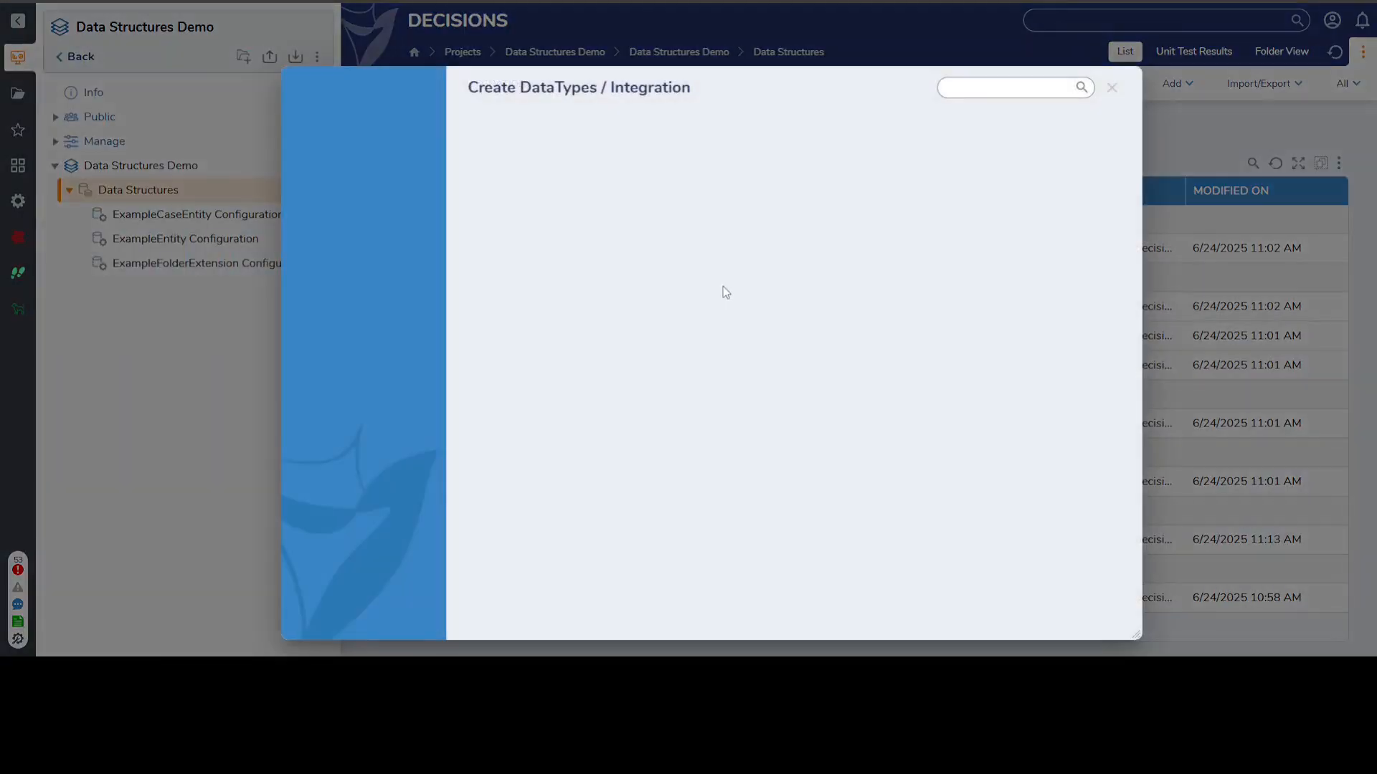
click(570, 306)
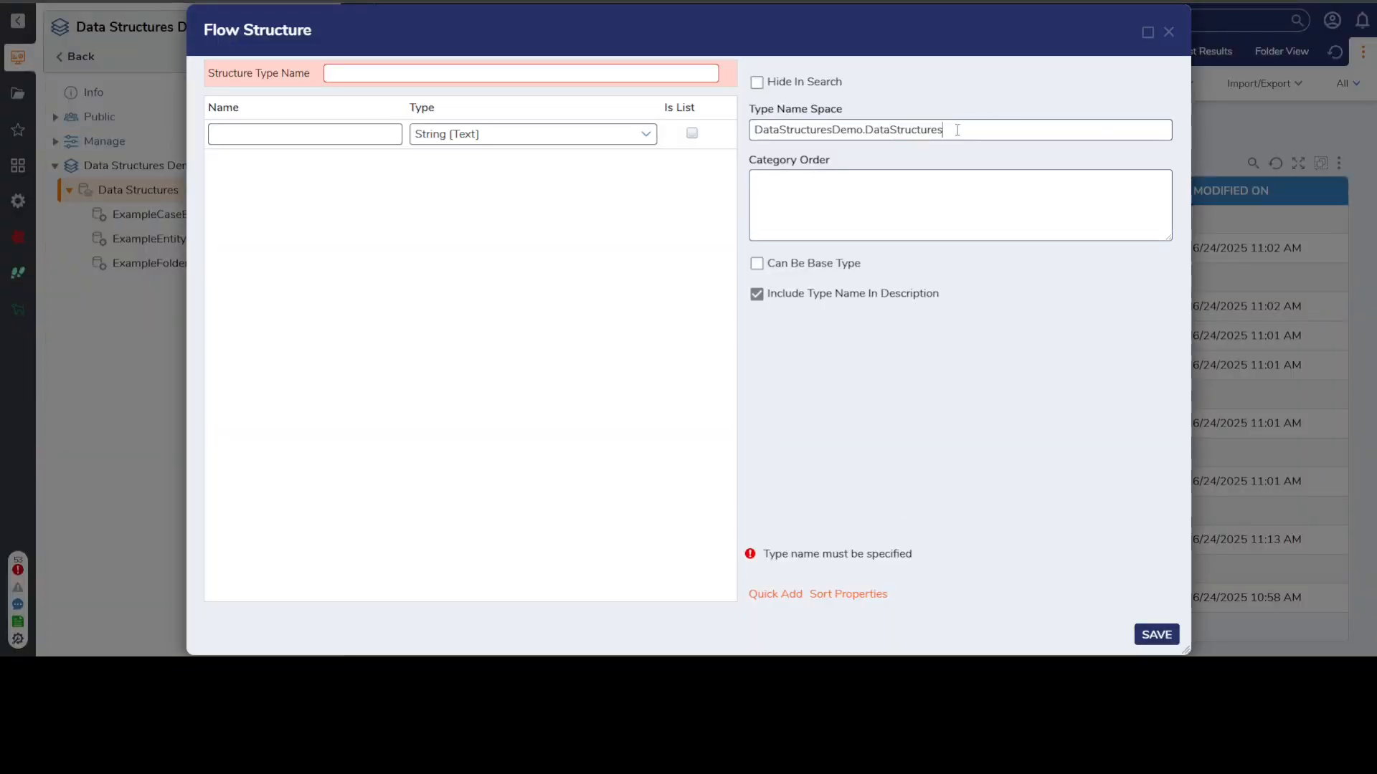
drag(959, 130, 754, 130)
click(763, 182)
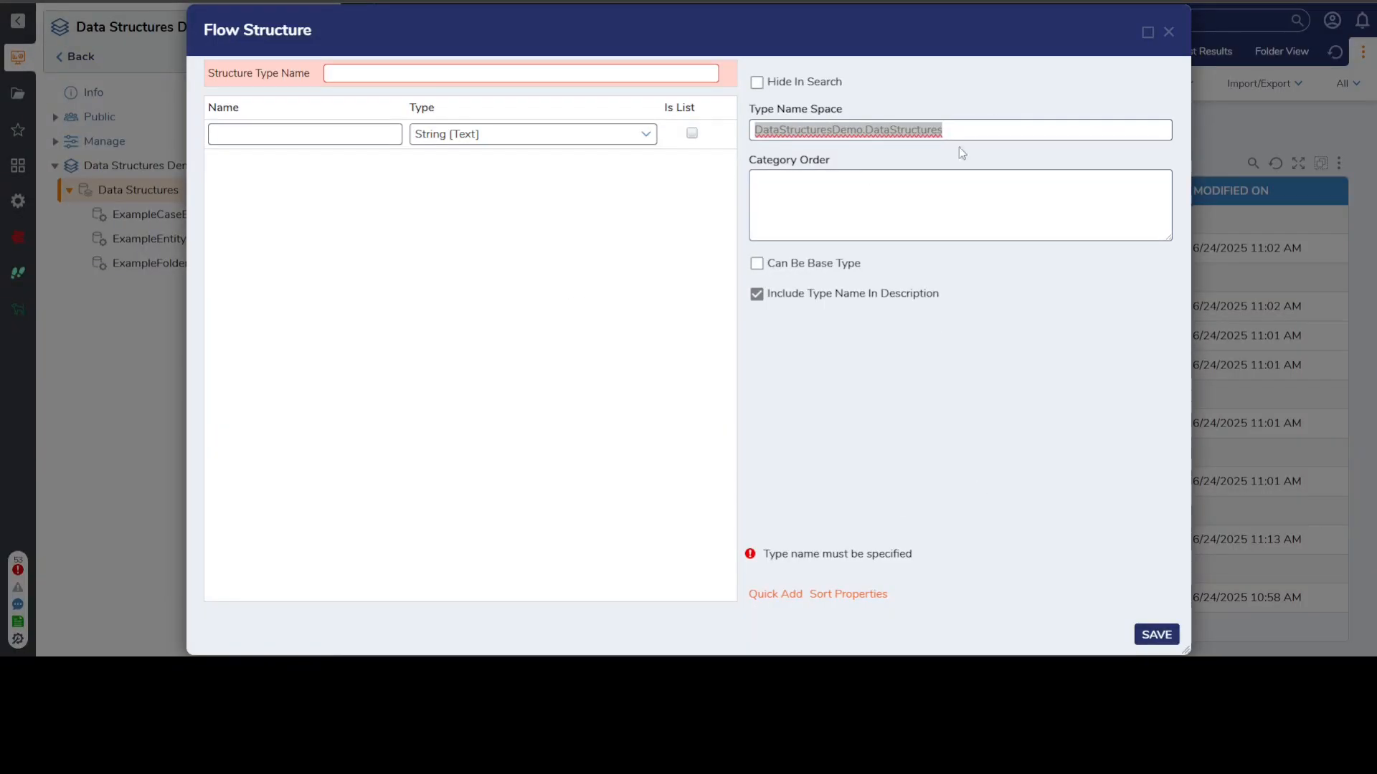
click(950, 130)
drag(951, 132, 754, 130)
click(353, 74)
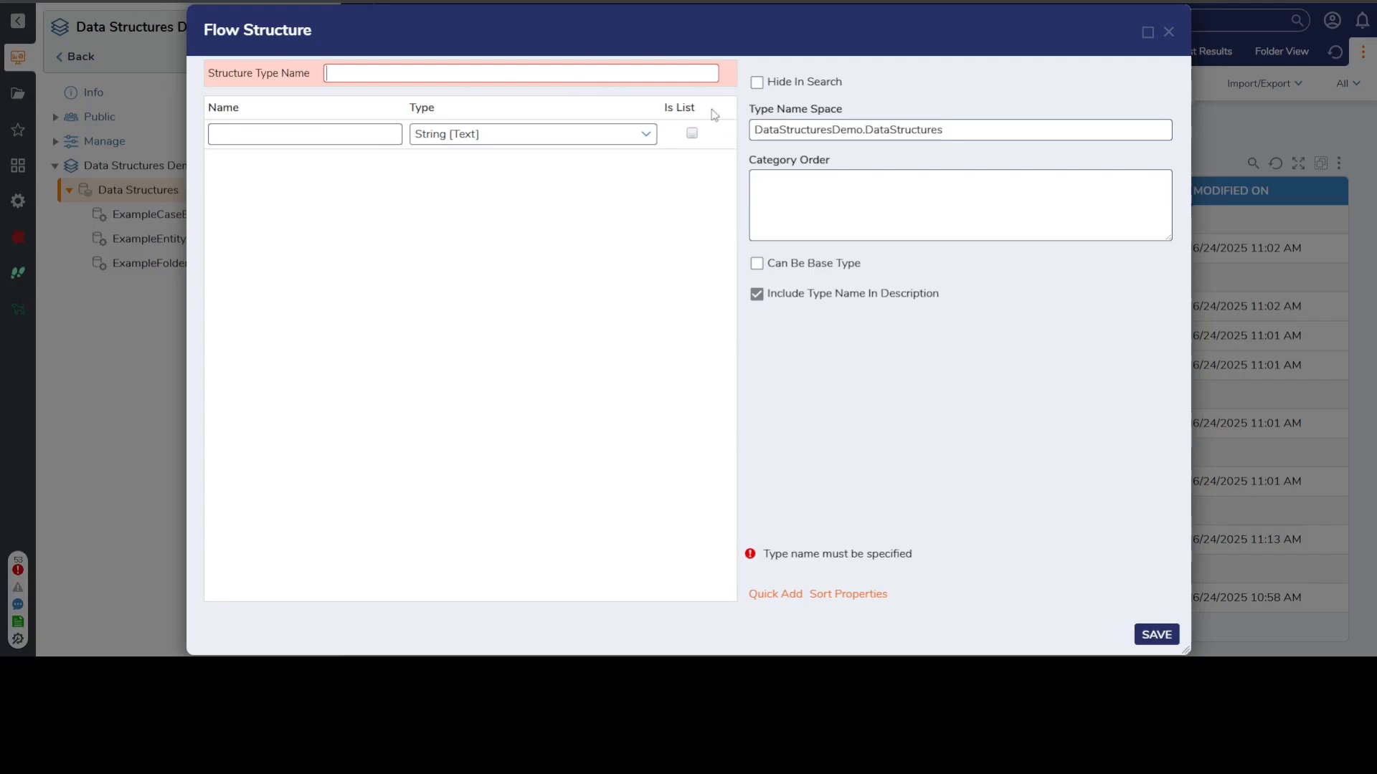
drag(983, 132, 450, 91)
drag(978, 136, 720, 160)
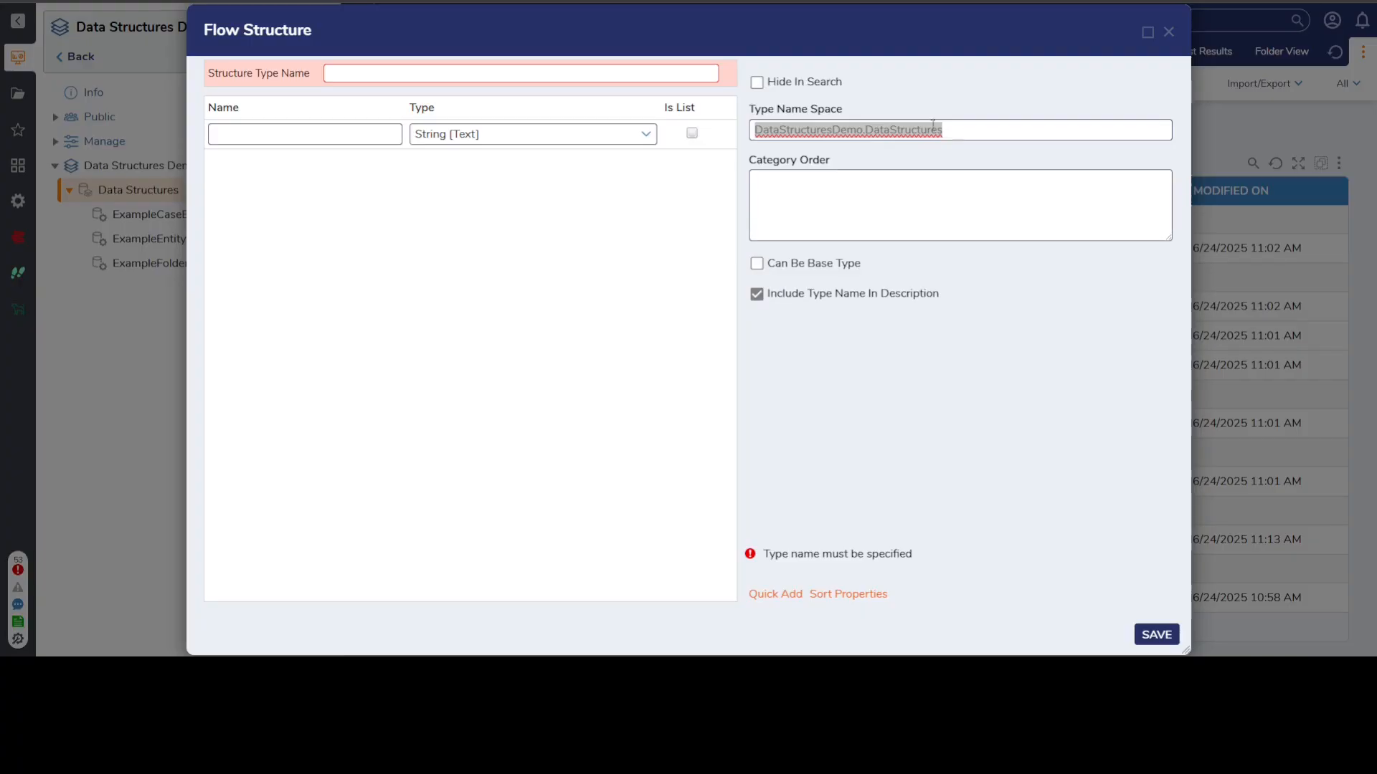
click(1169, 32)
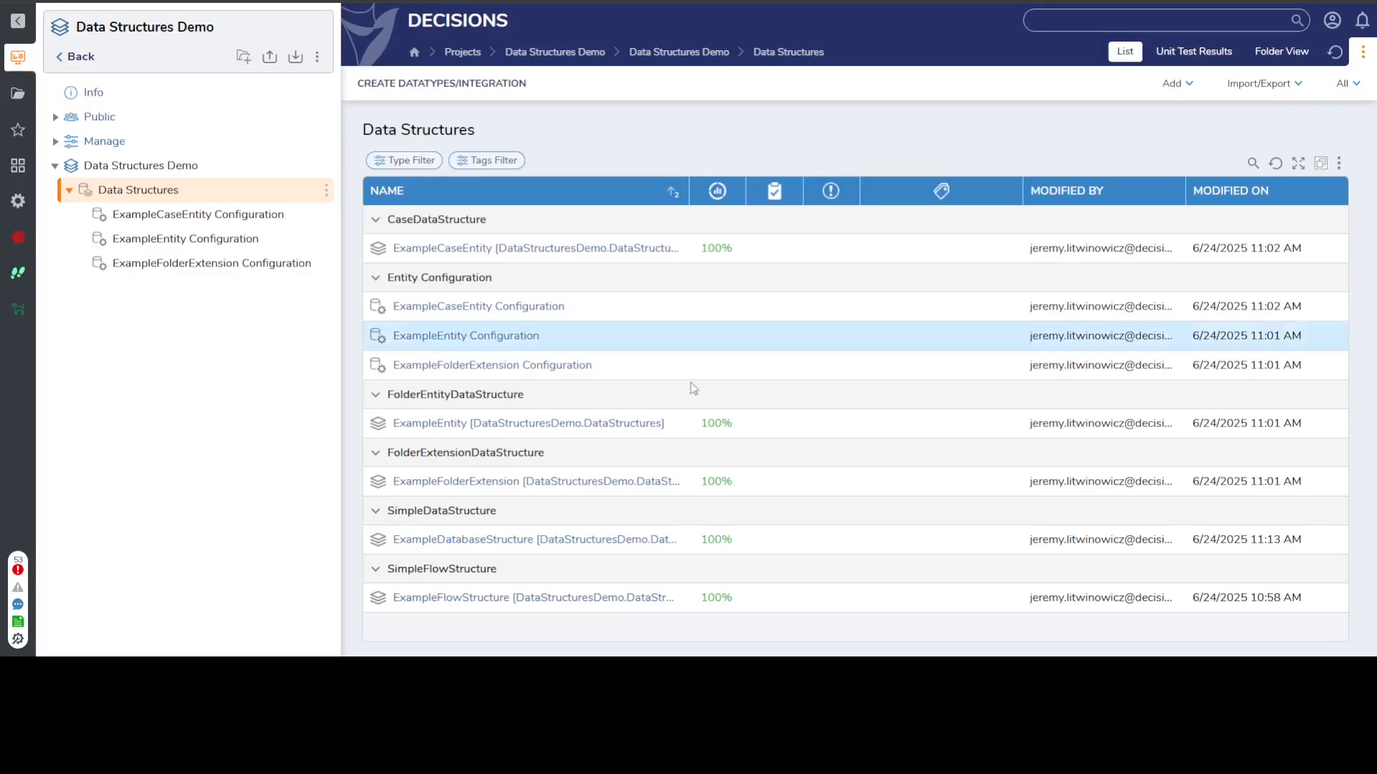
Open ExampleDatabaseStructure for editing and examine how its database table name is composed.
right_click(456, 540)
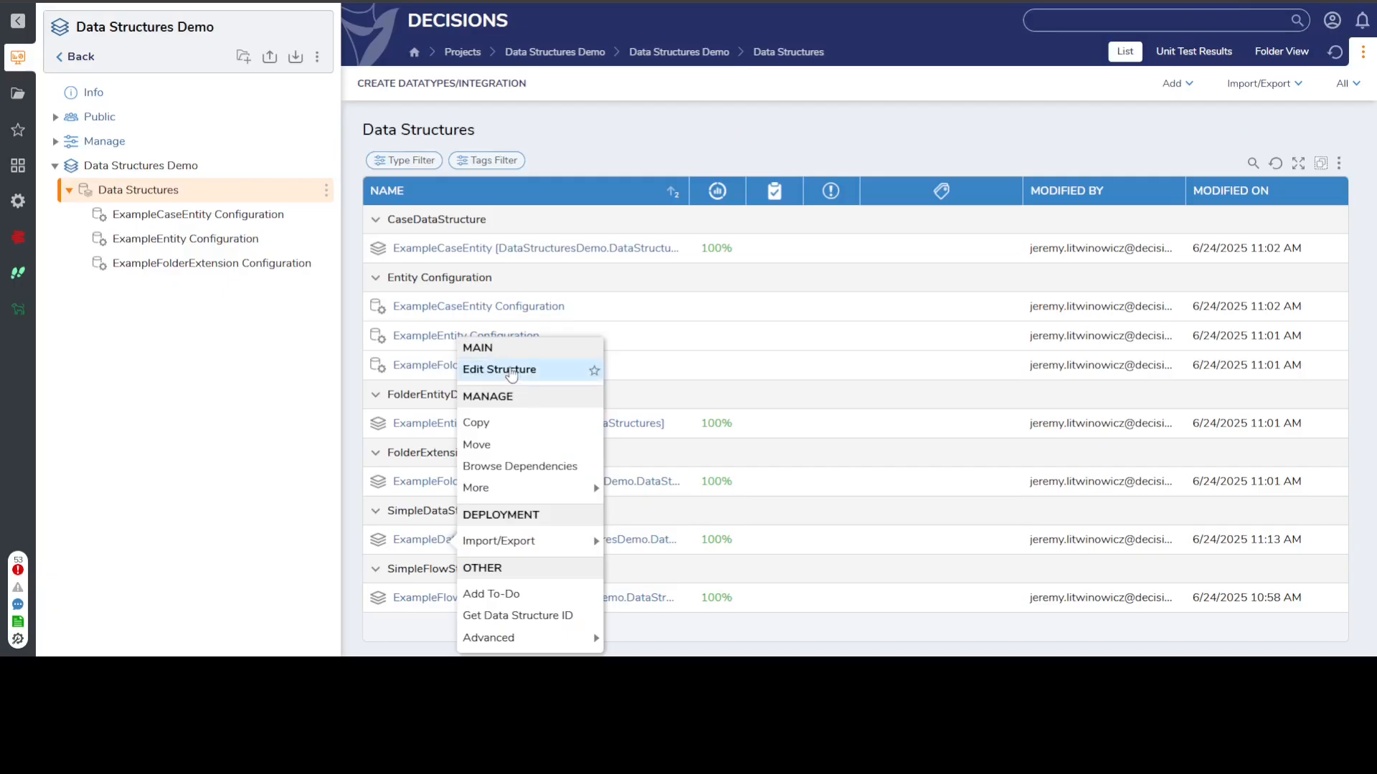
click(510, 371)
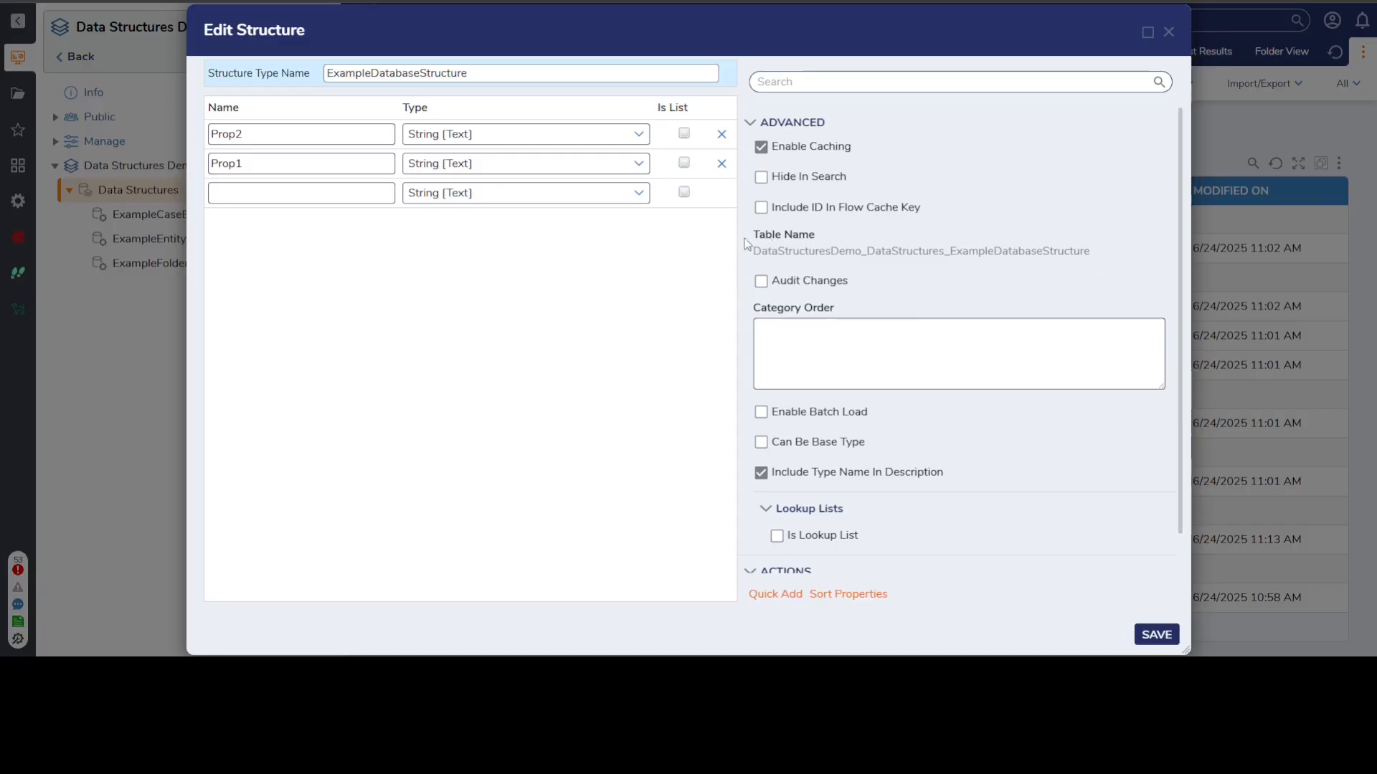
drag(754, 252, 1090, 257)
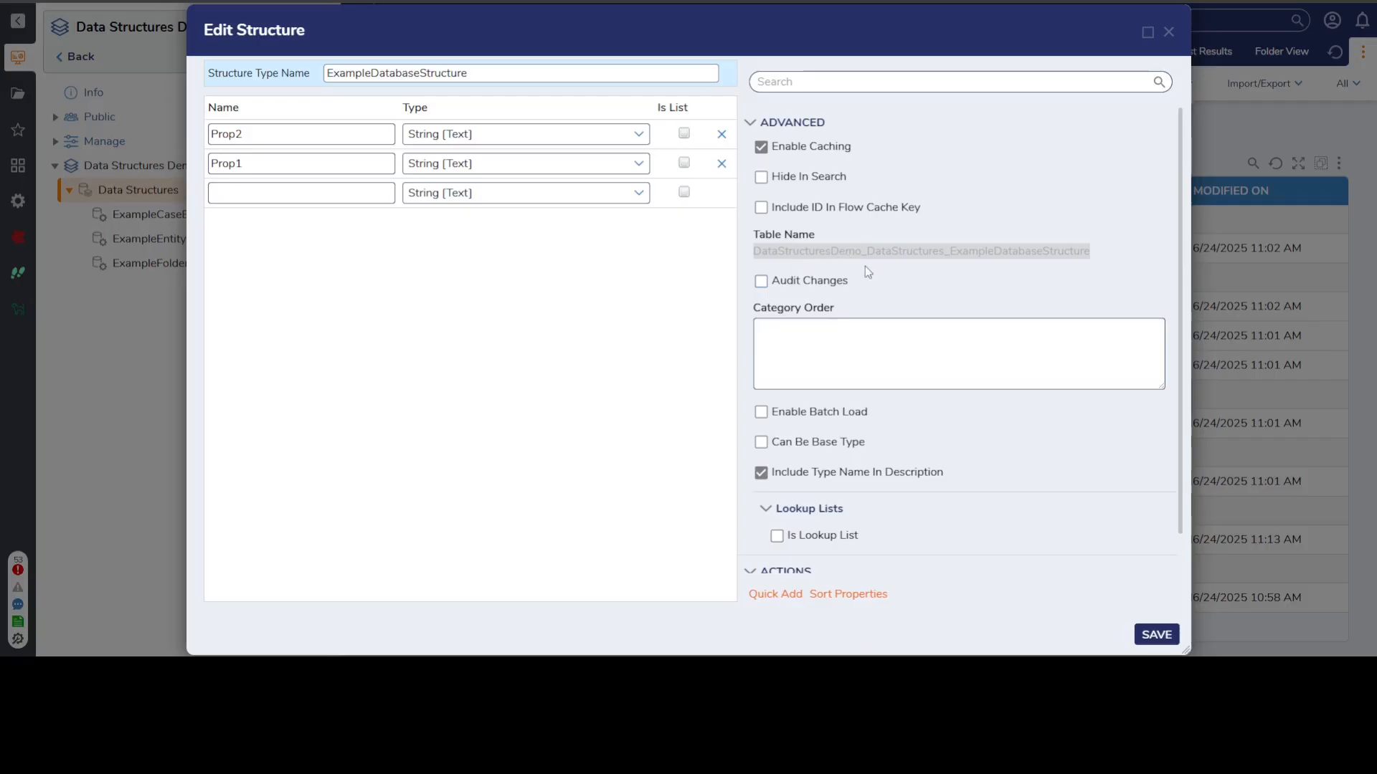
click(763, 256)
drag(753, 254, 802, 256)
drag(918, 256, 942, 258)
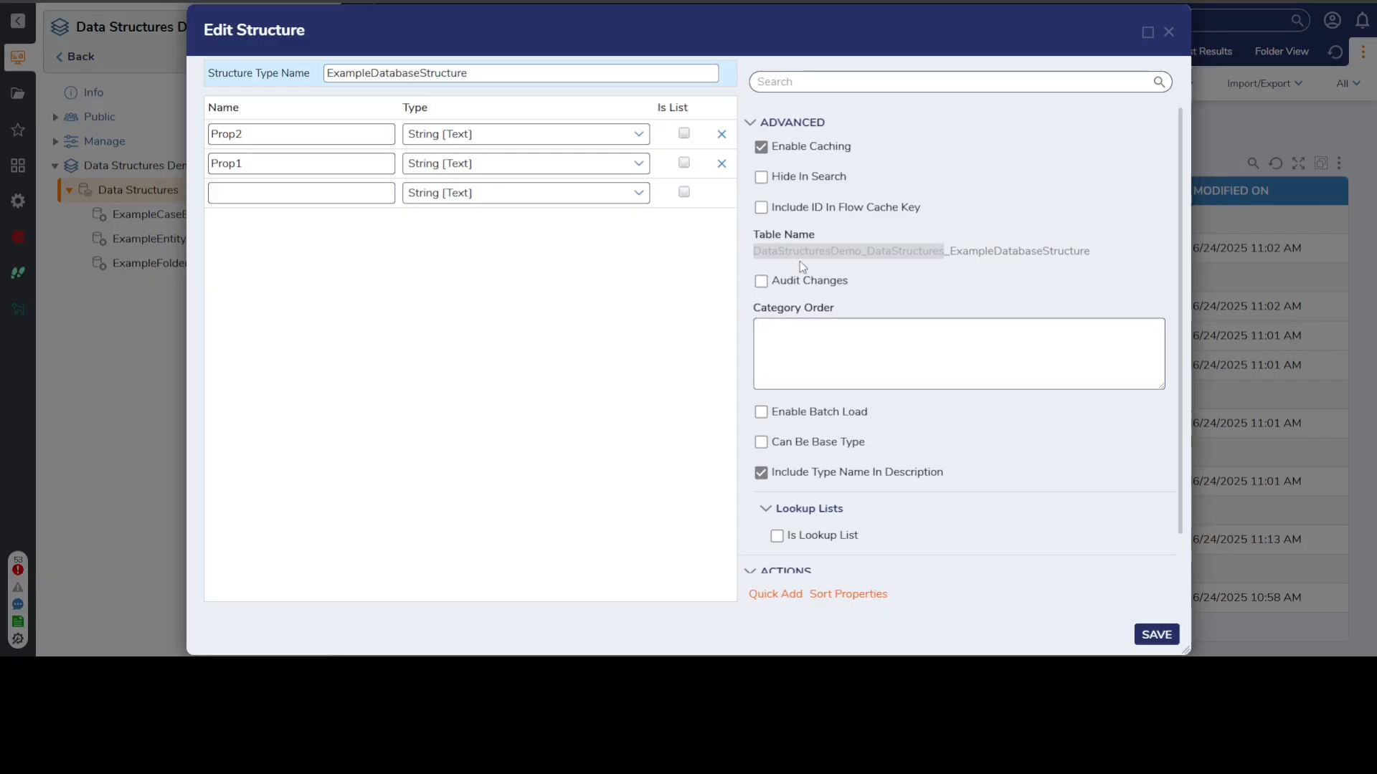
drag(950, 253, 1082, 251)
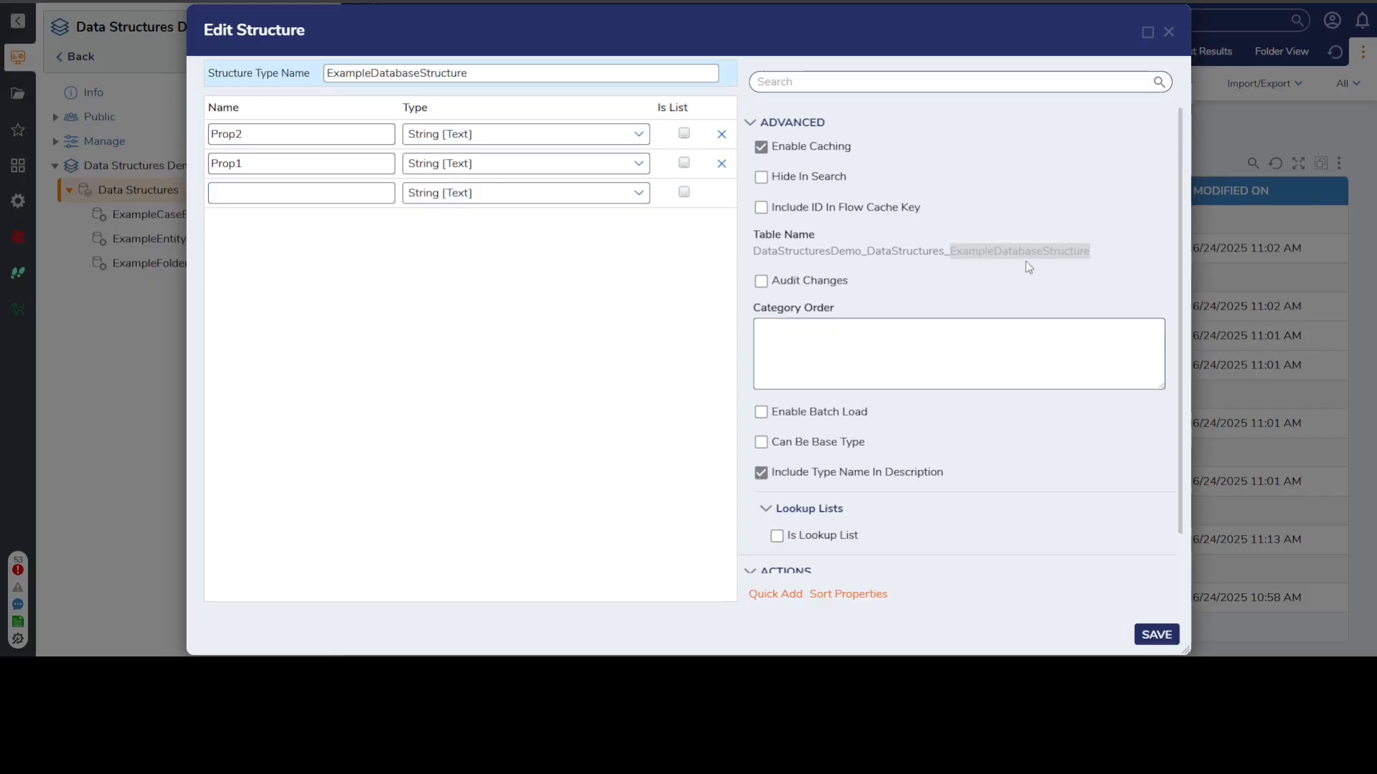
click(853, 252)
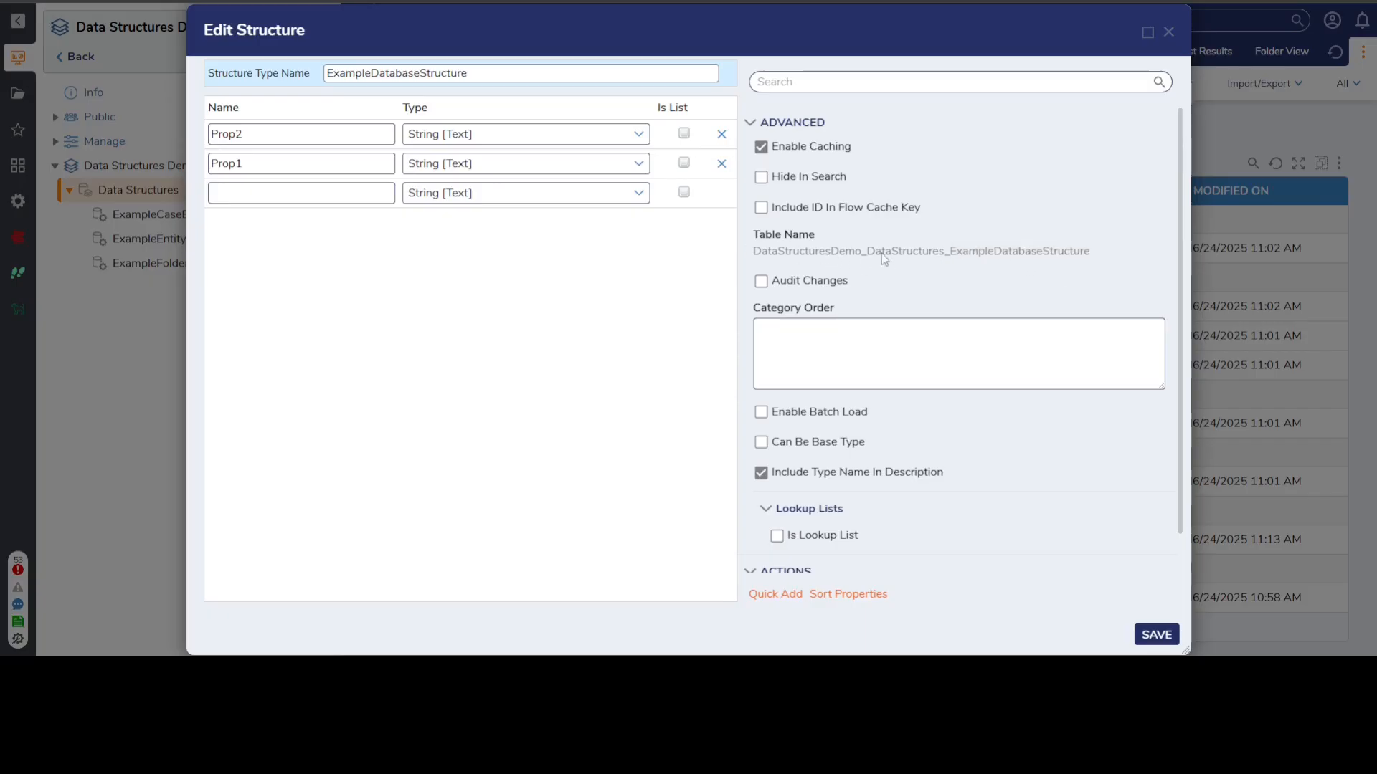
drag(1092, 253, 763, 256)
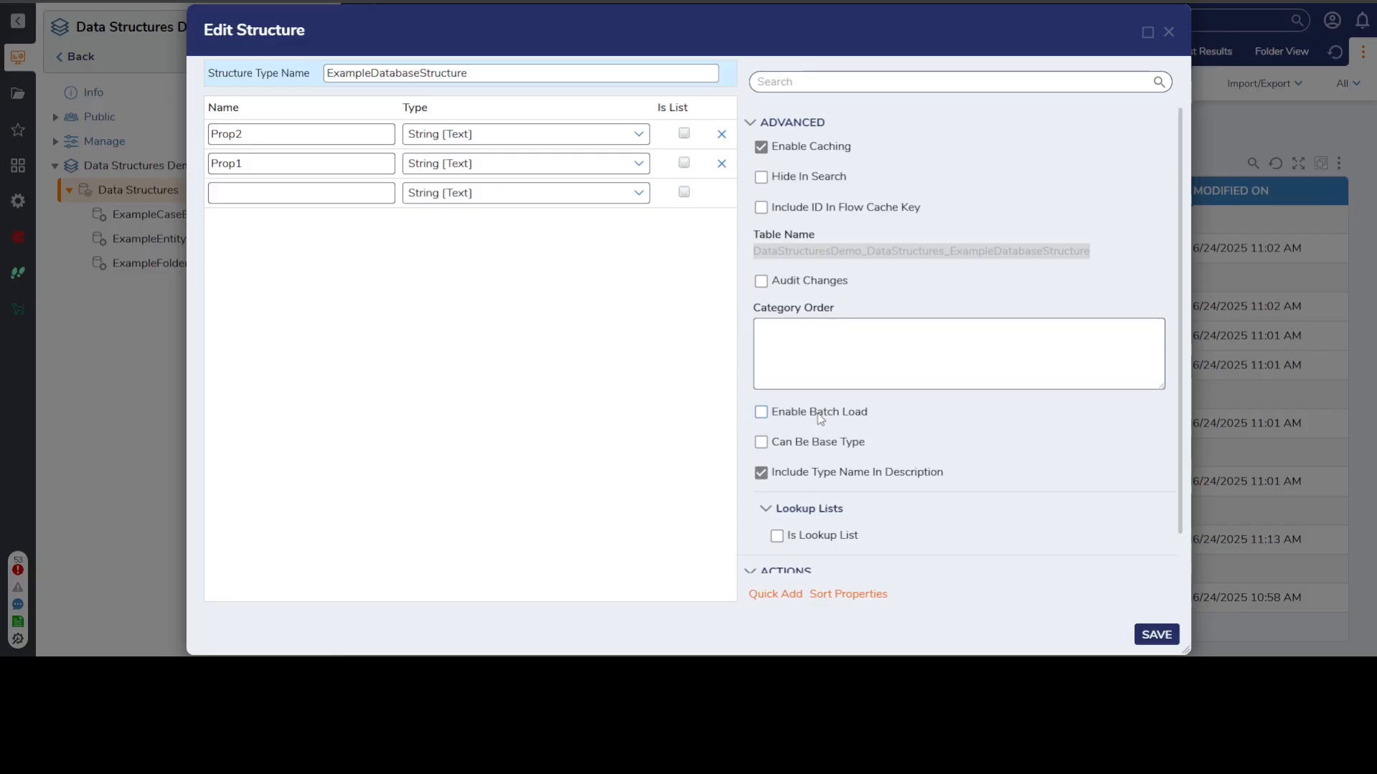
Turn on Is Lookup List for ExampleDatabaseStructure to view its category field, and turn it off again.
scroll(817, 413, down, 2)
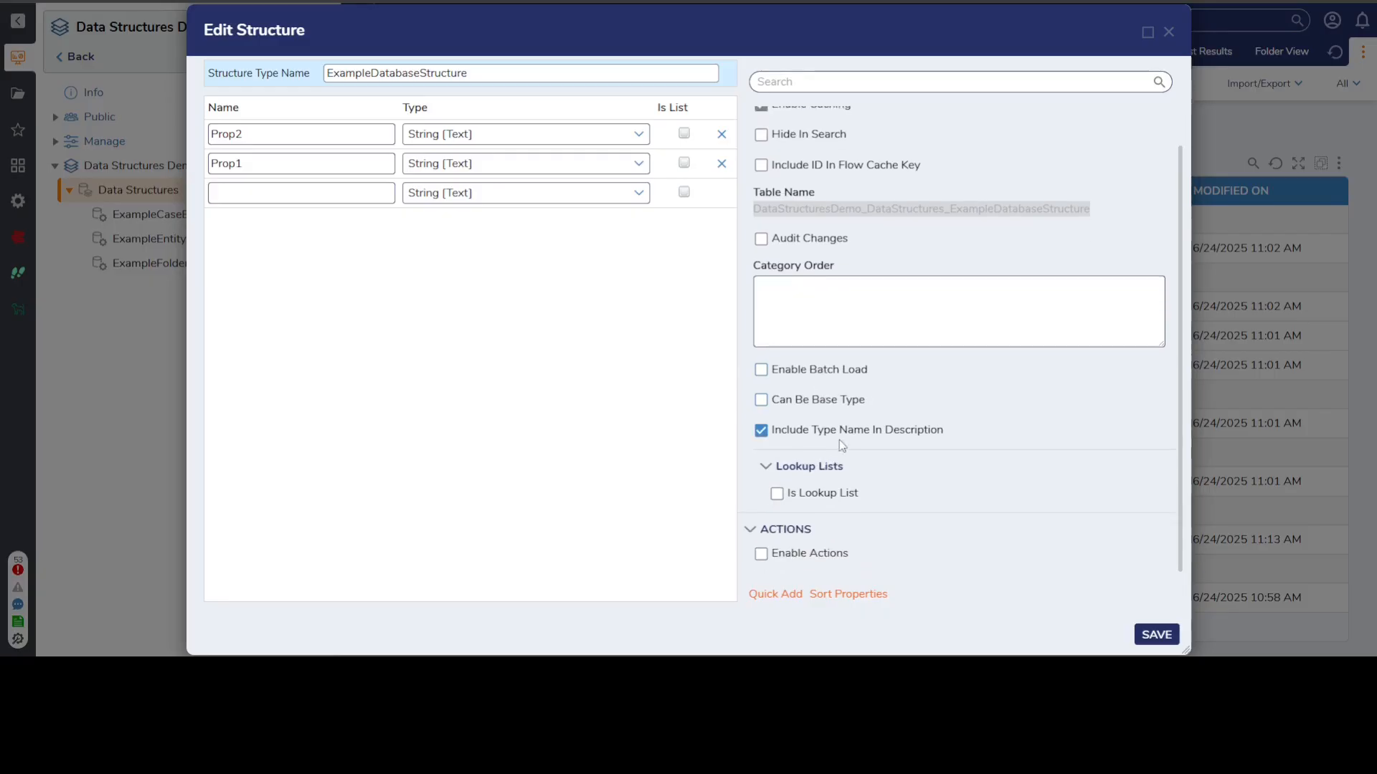
click(816, 494)
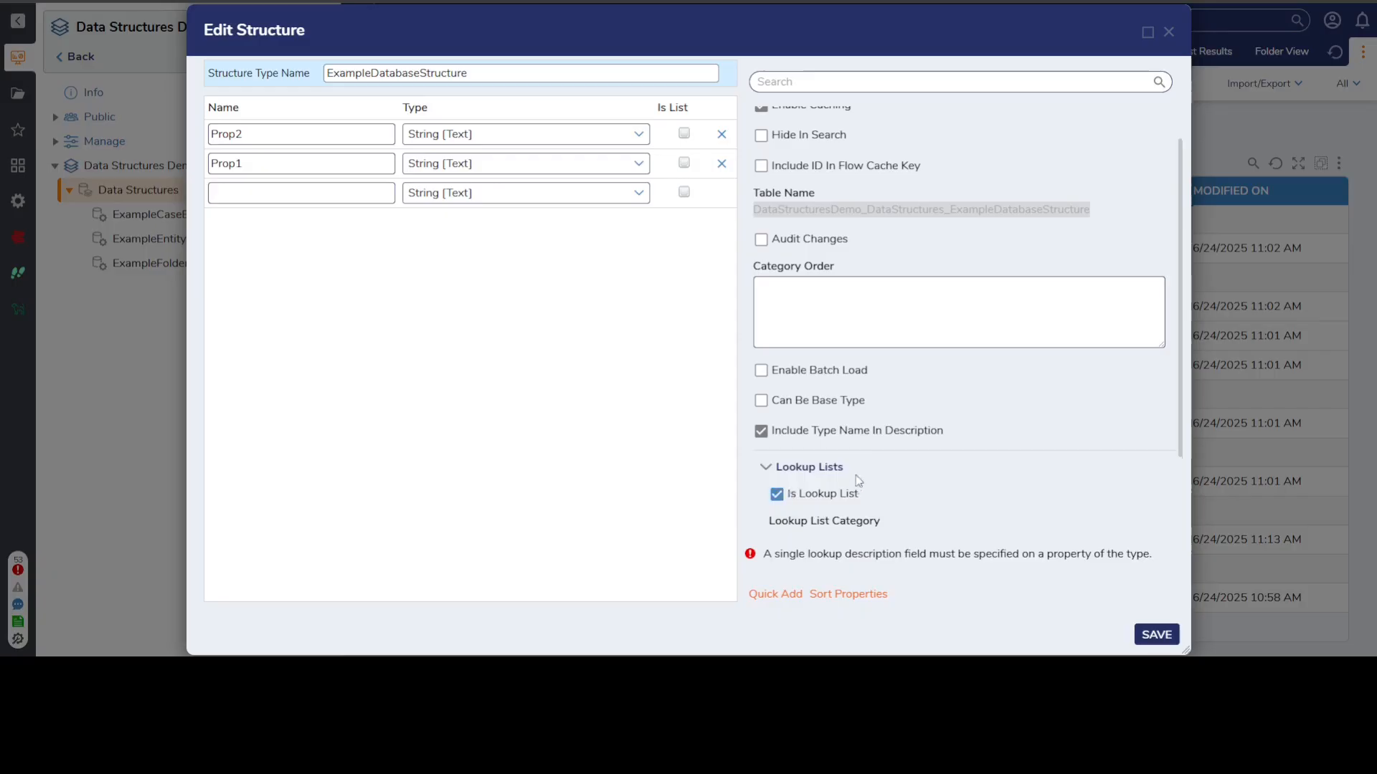
scroll(855, 476, down, 2)
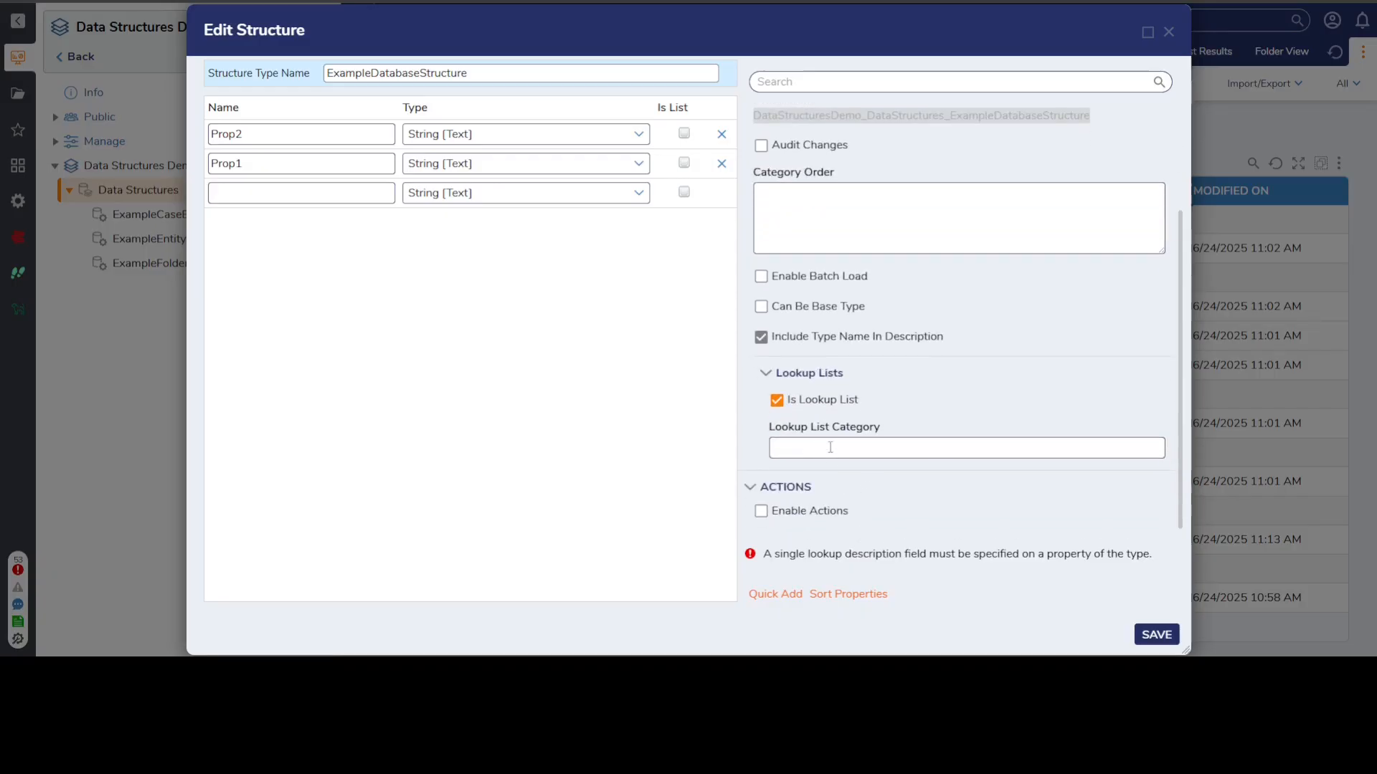
click(777, 406)
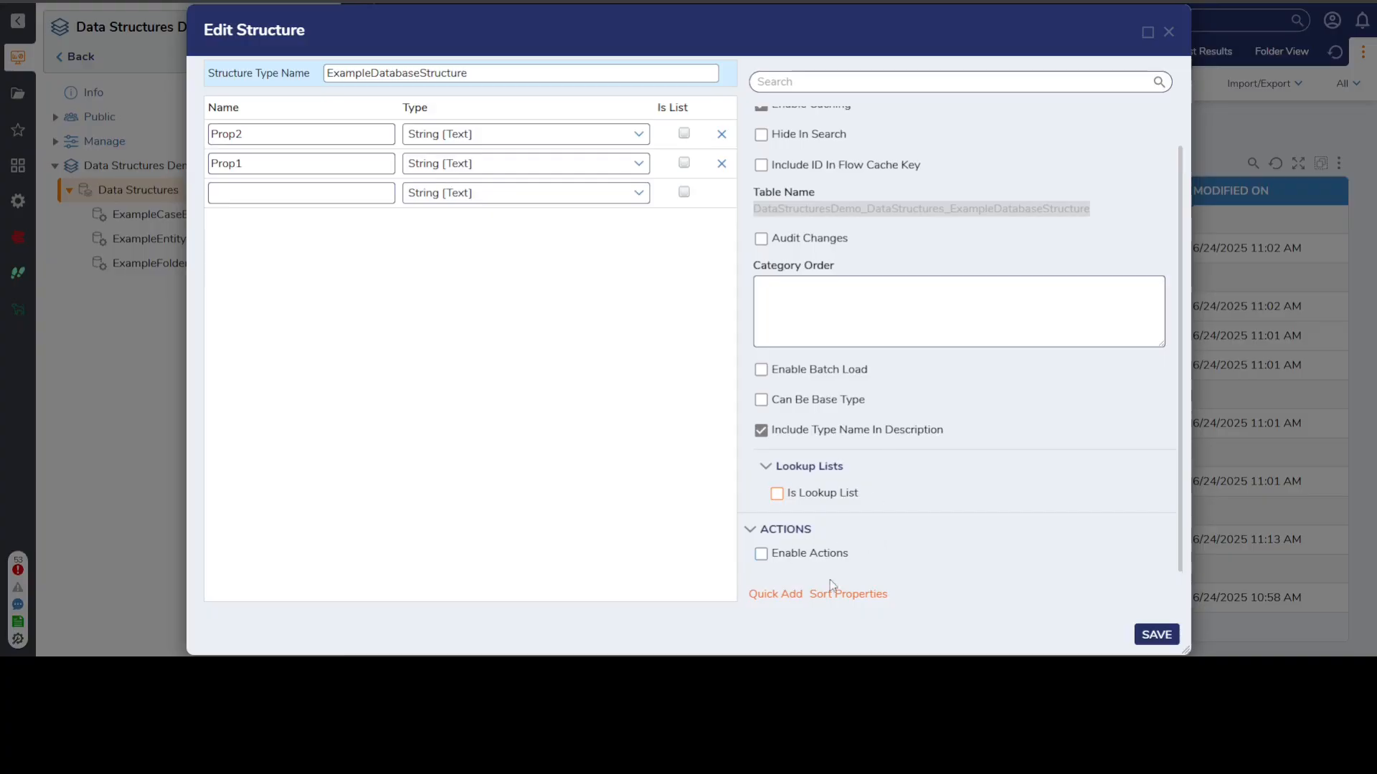
drag(681, 27, 855, 31)
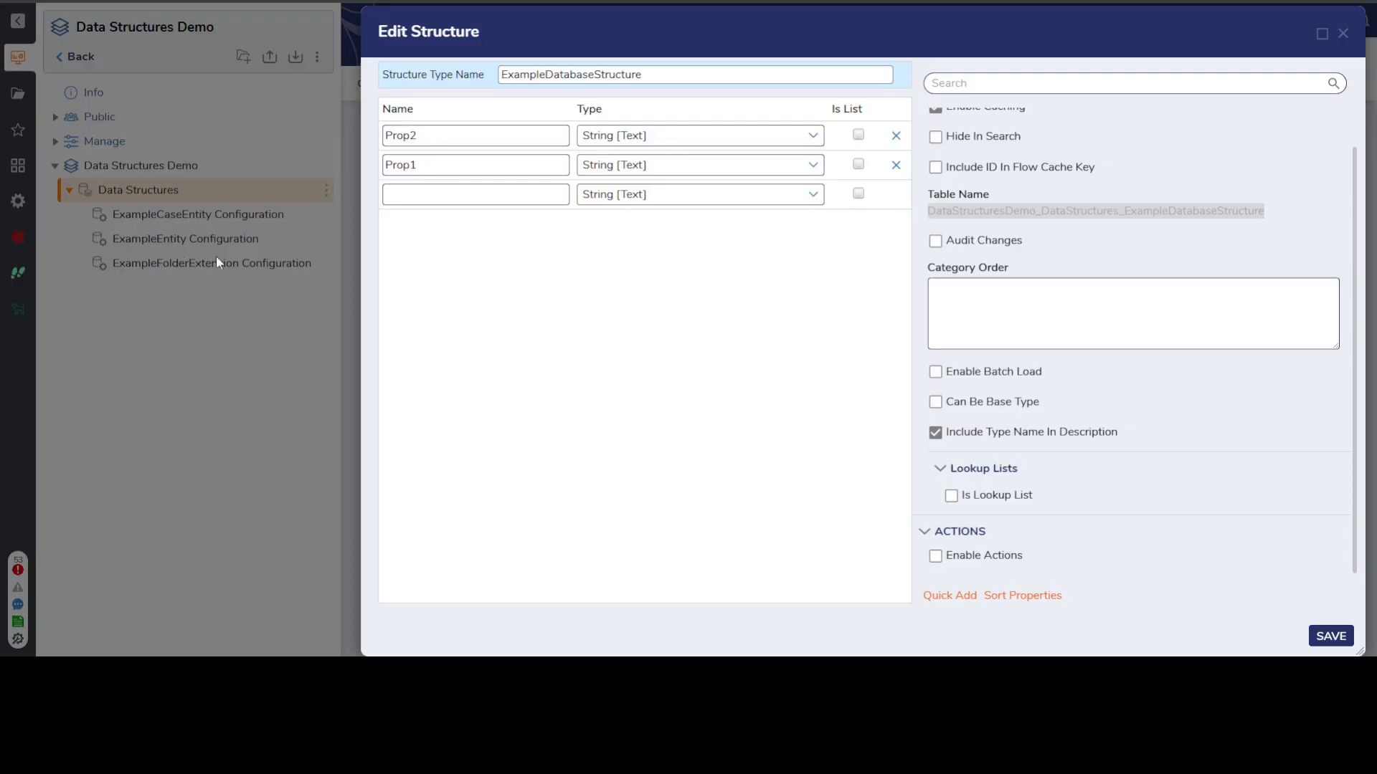
drag(704, 51, 805, 65)
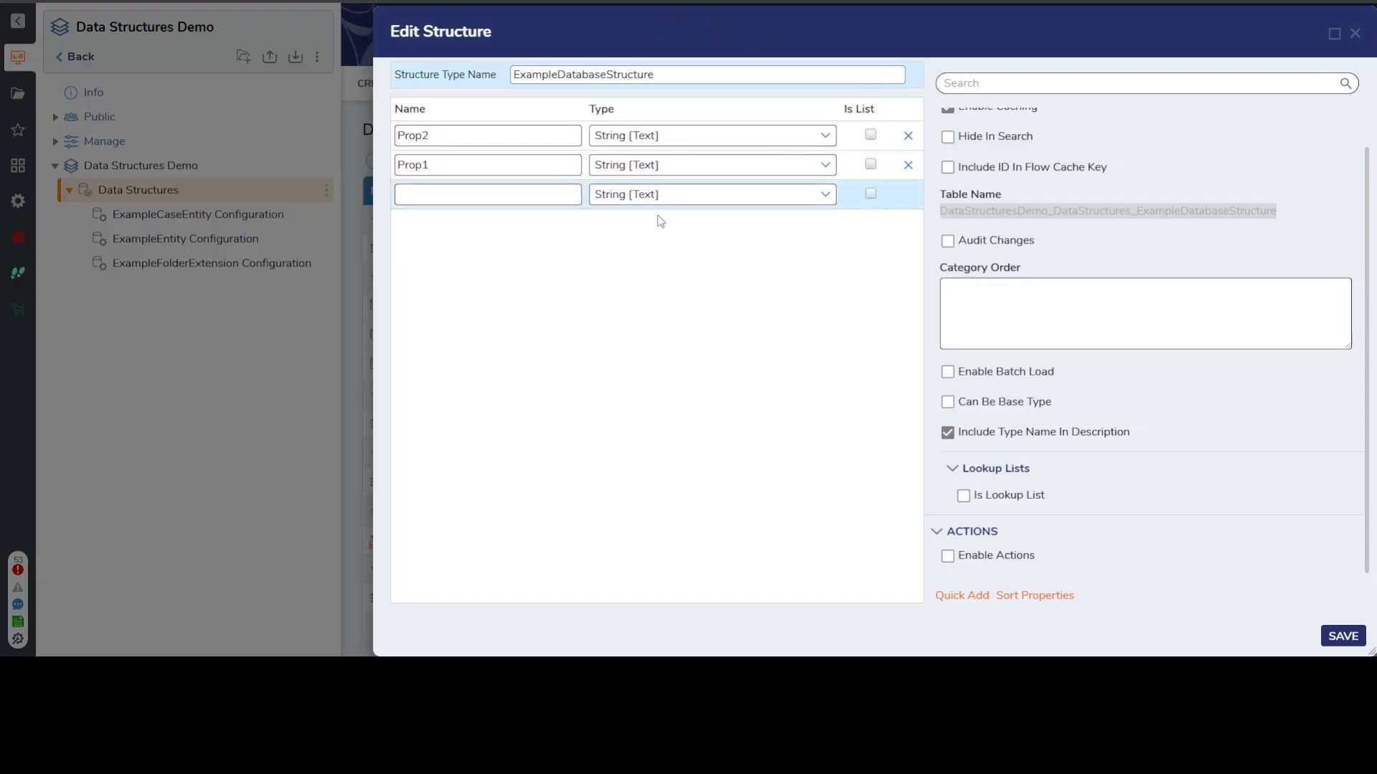
drag(691, 40, 538, 28)
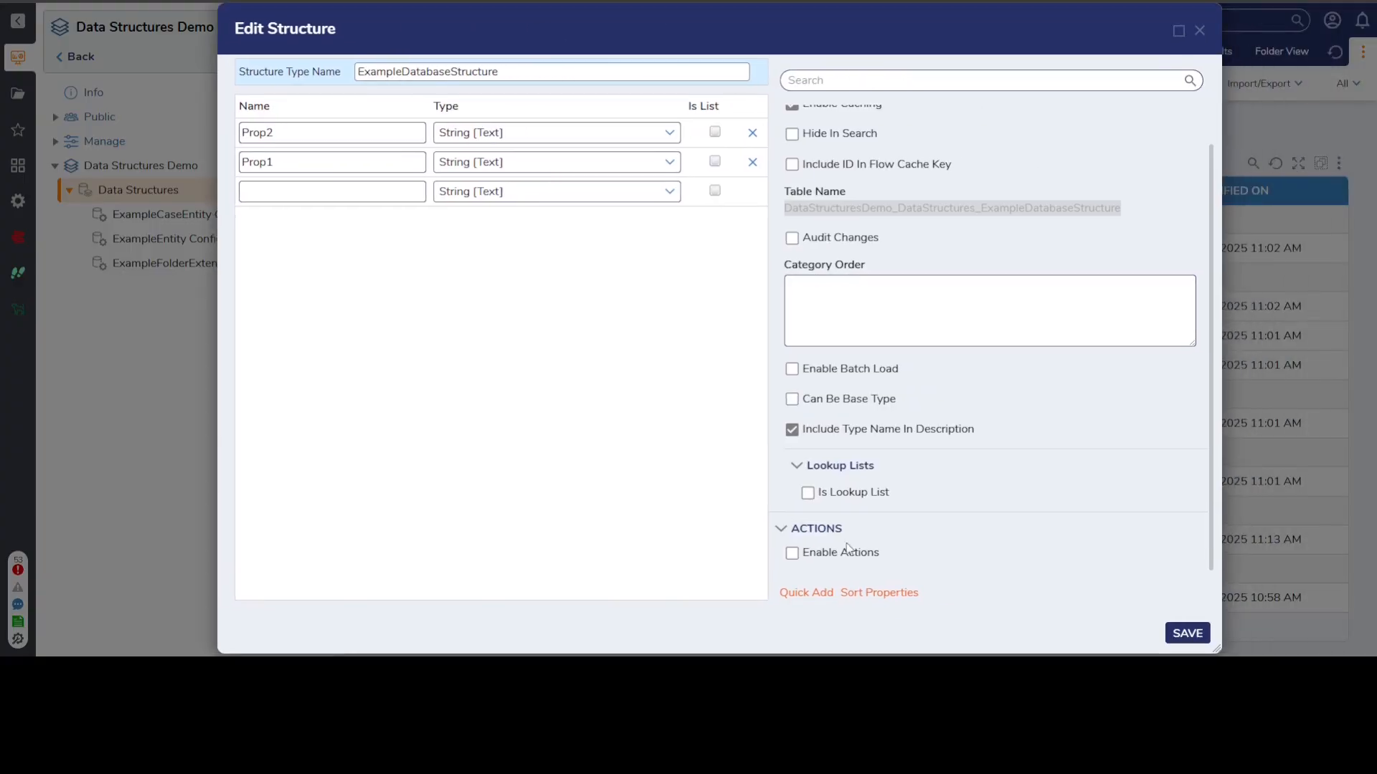
Enable actions for ExampleDatabaseStructure and save the structure.
click(792, 553)
scroll(815, 474, down, 2)
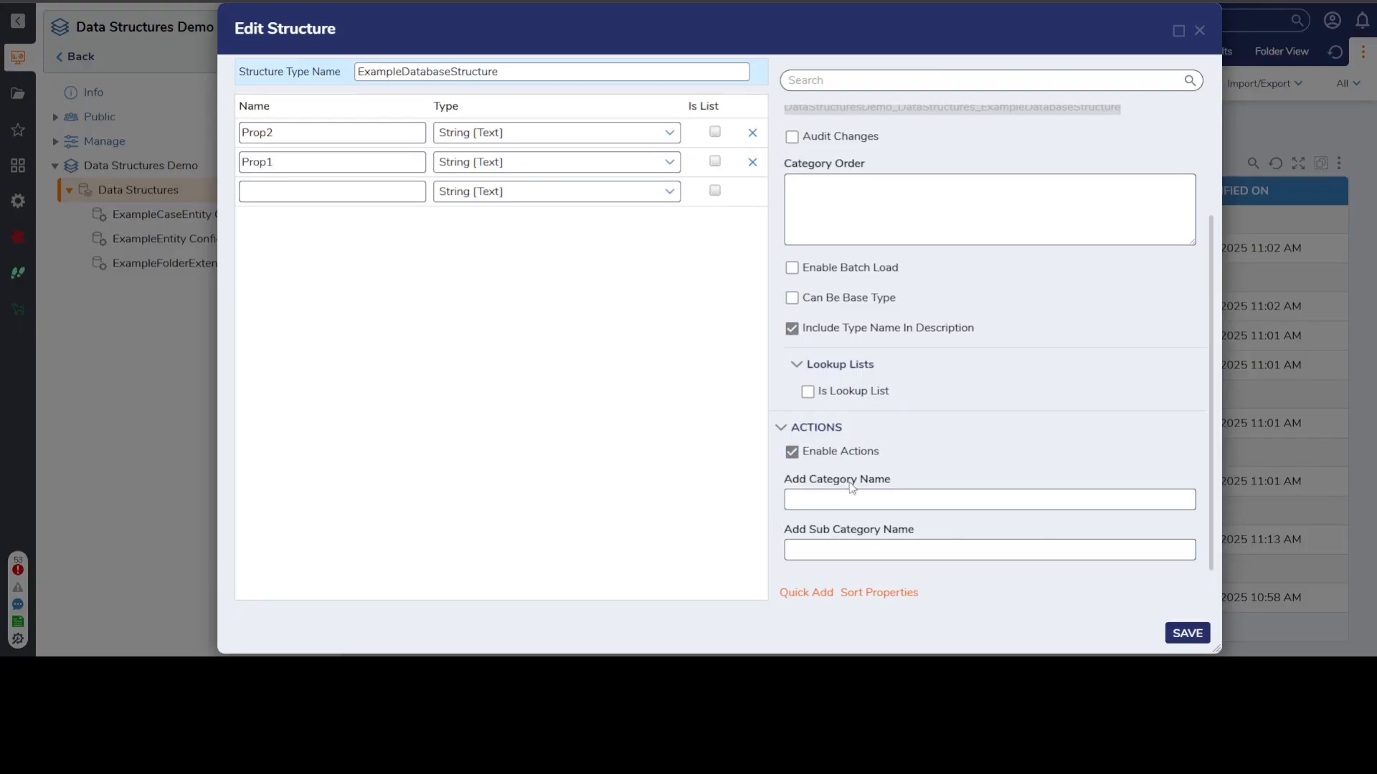
click(1188, 634)
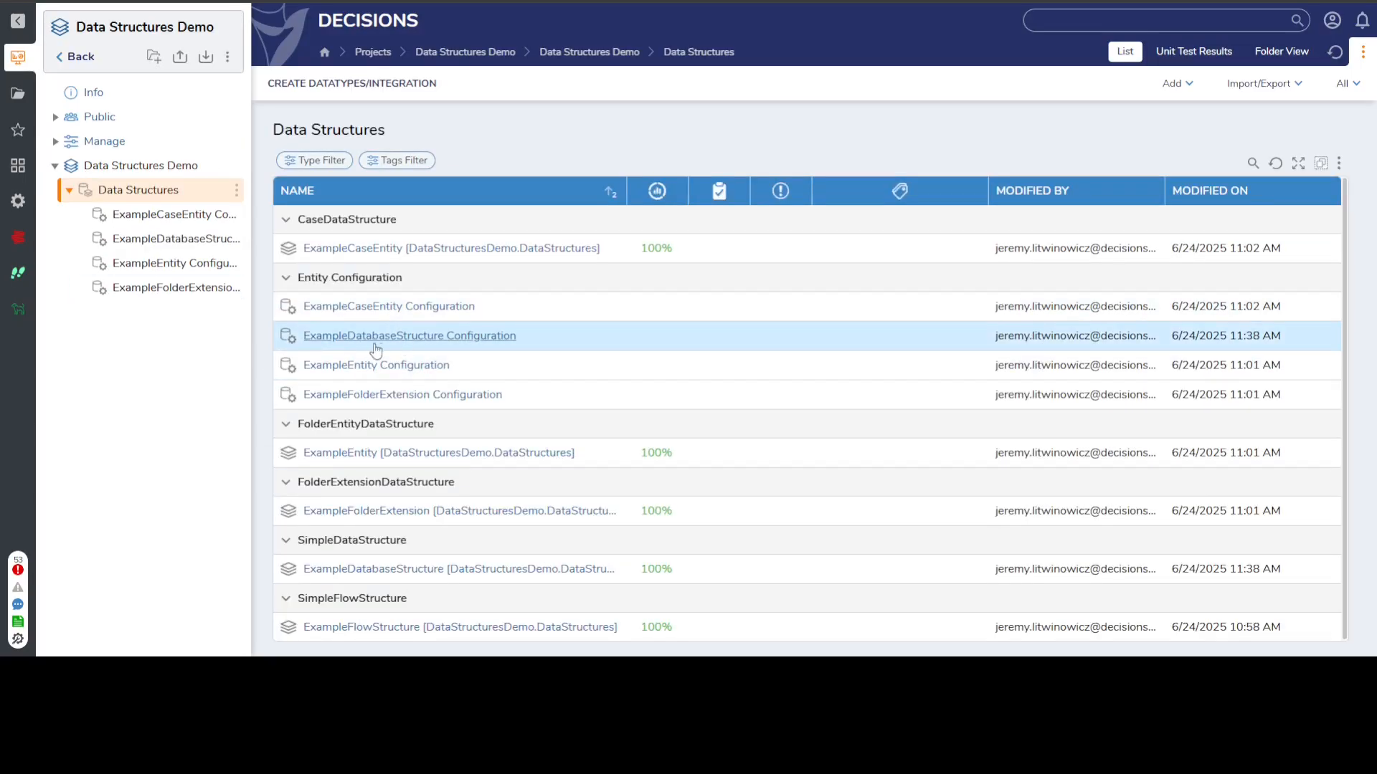
Review the ExampleDatabaseStructure Configuration folder and the structure's action settings, closing the structure without saving.
click(430, 337)
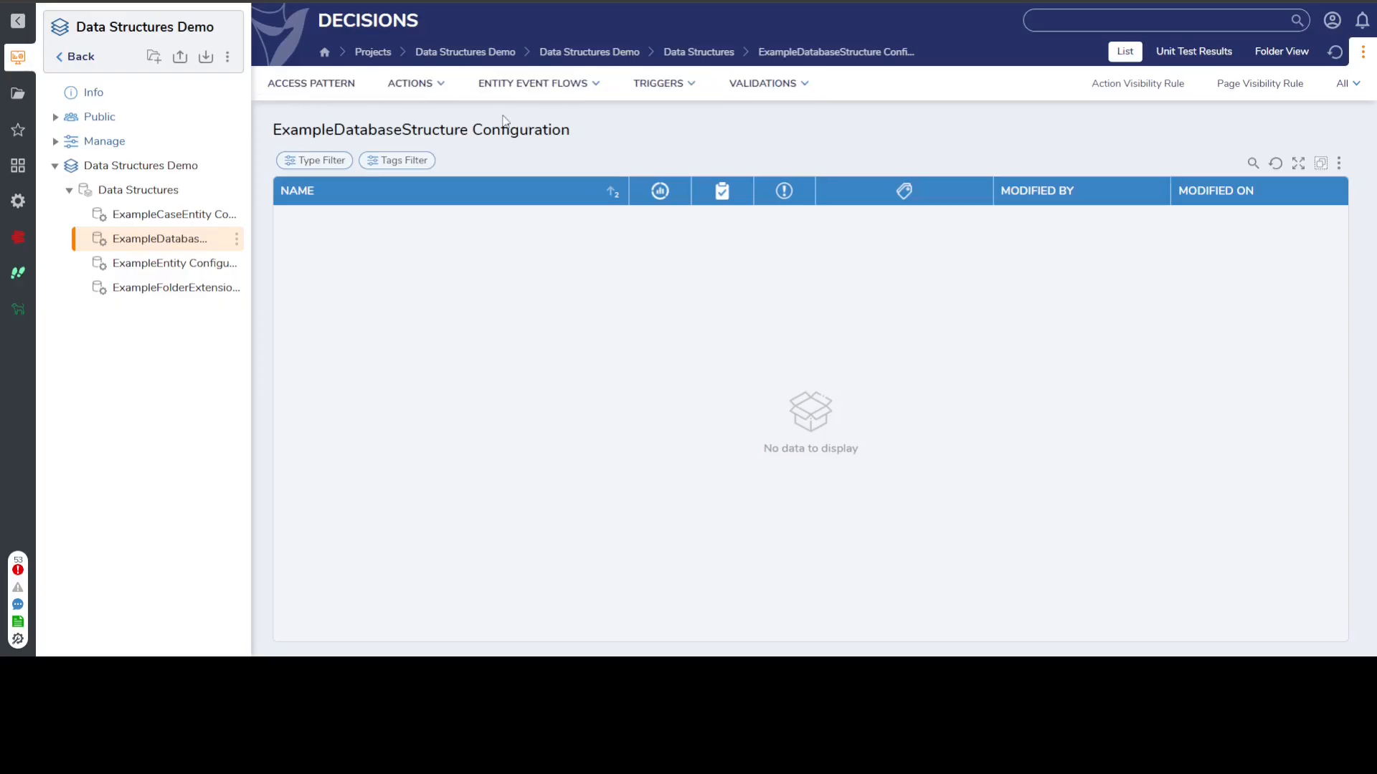
click(136, 191)
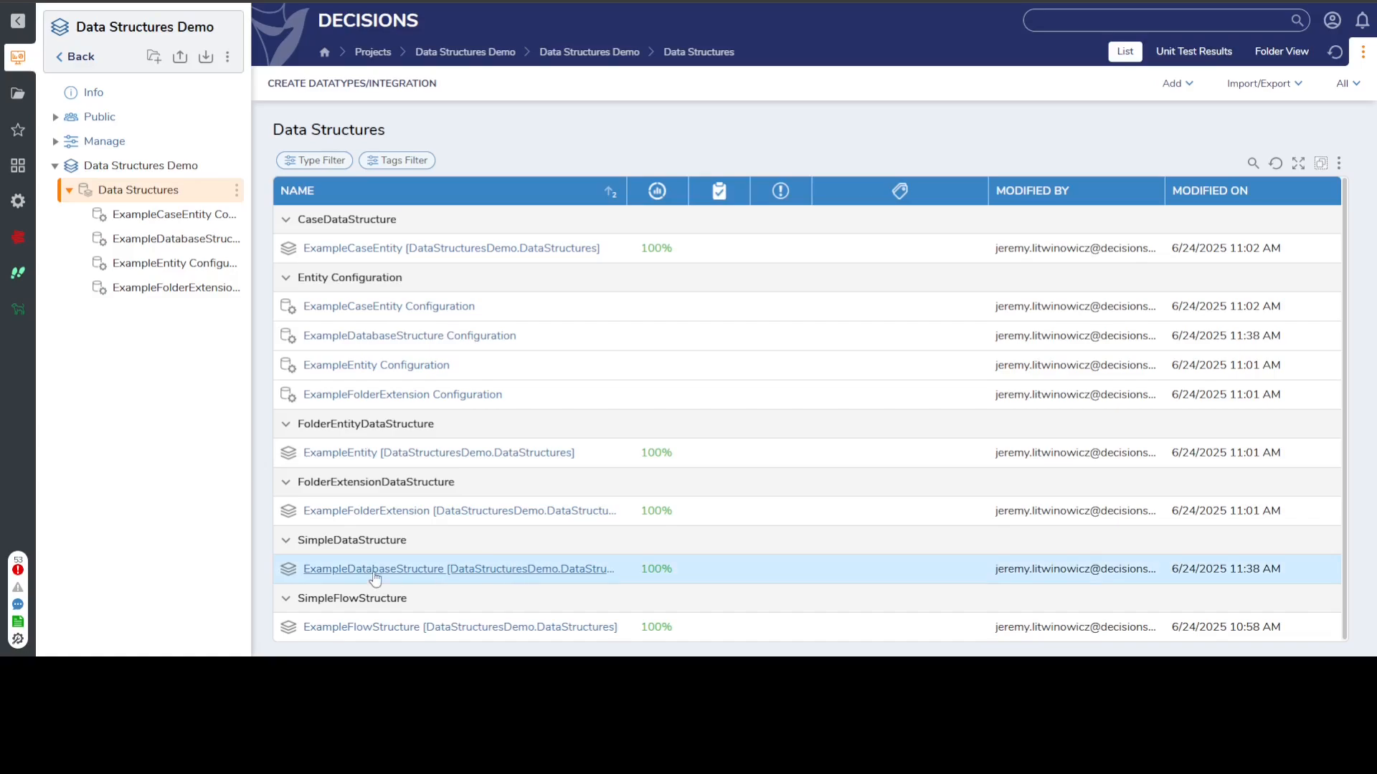
right_click(418, 570)
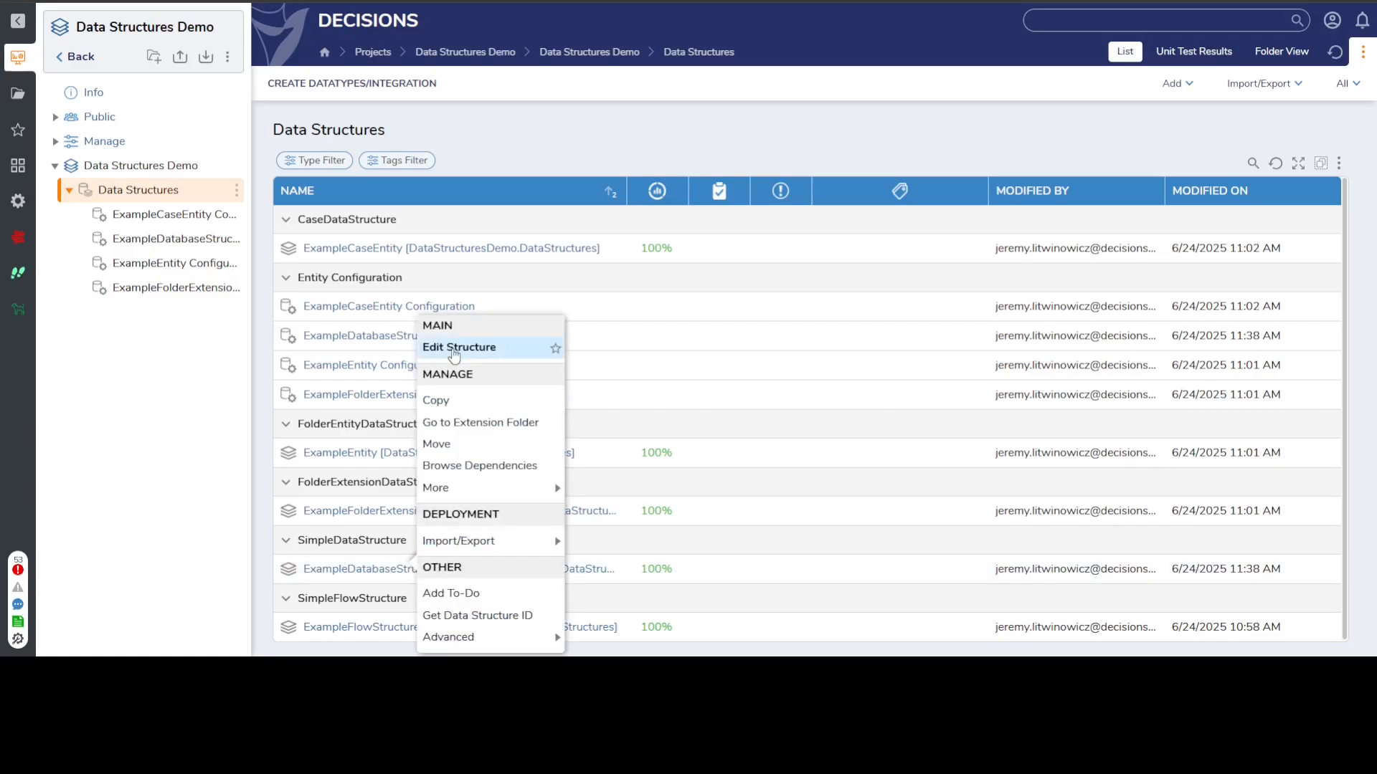
click(448, 349)
scroll(783, 549, down, 2)
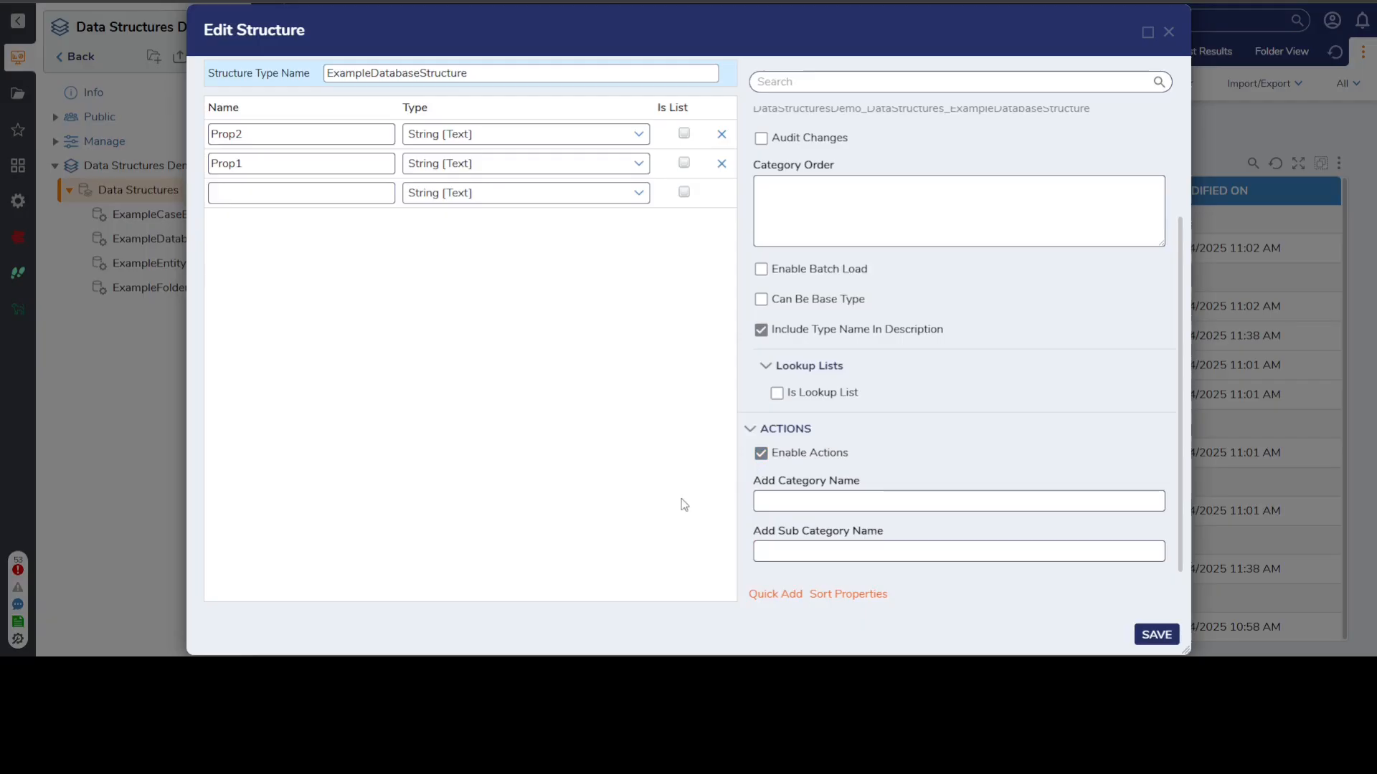
click(1168, 32)
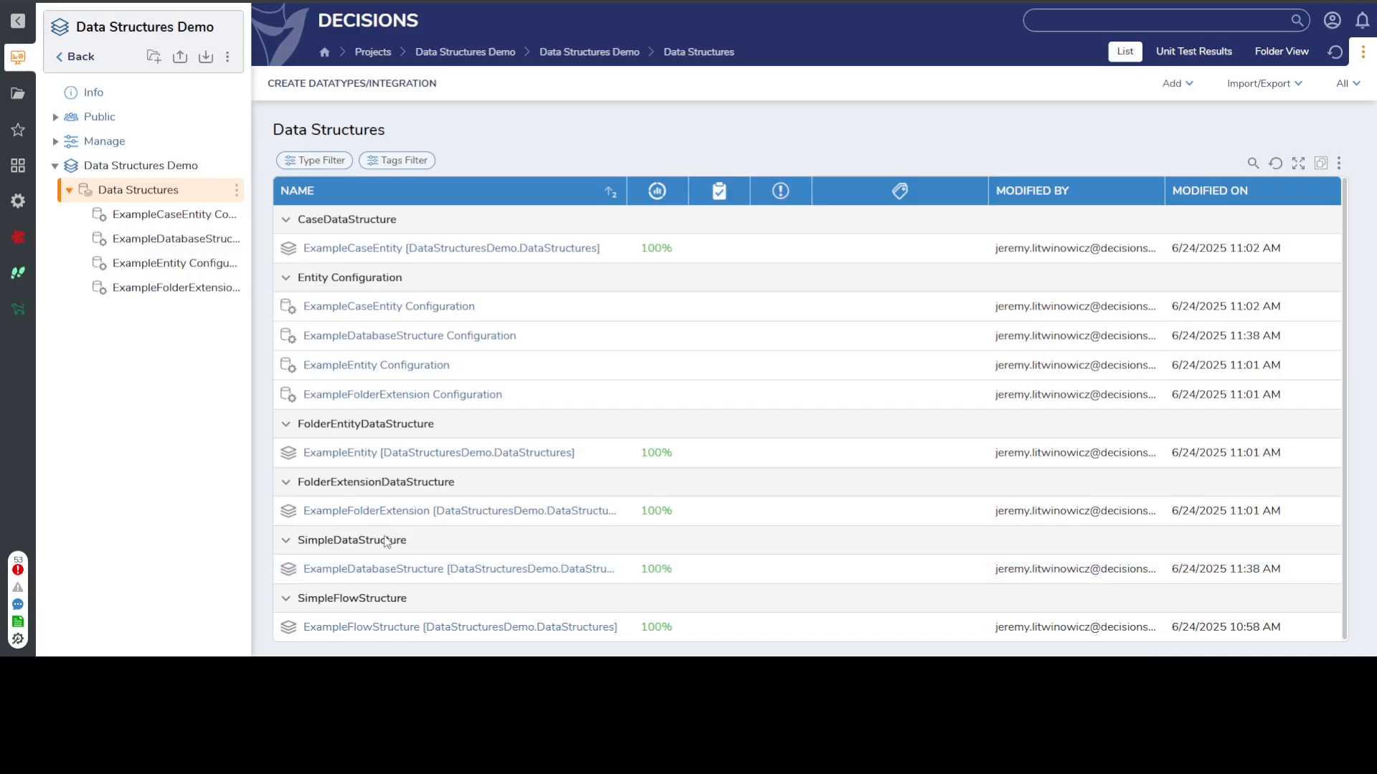
Open ExampleEntity for editing, examine its structure name and its delete and edit action options, and close it without saving.
right_click(387, 453)
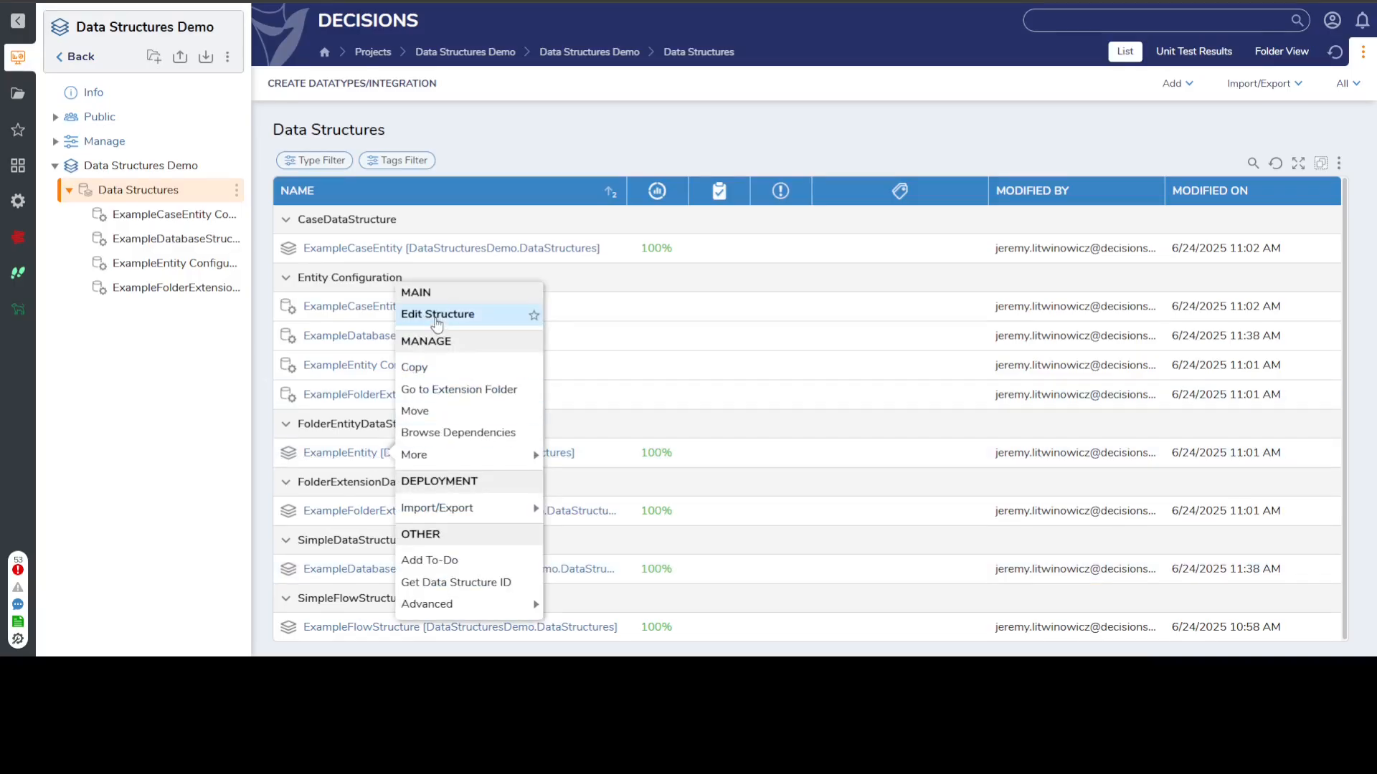
click(441, 316)
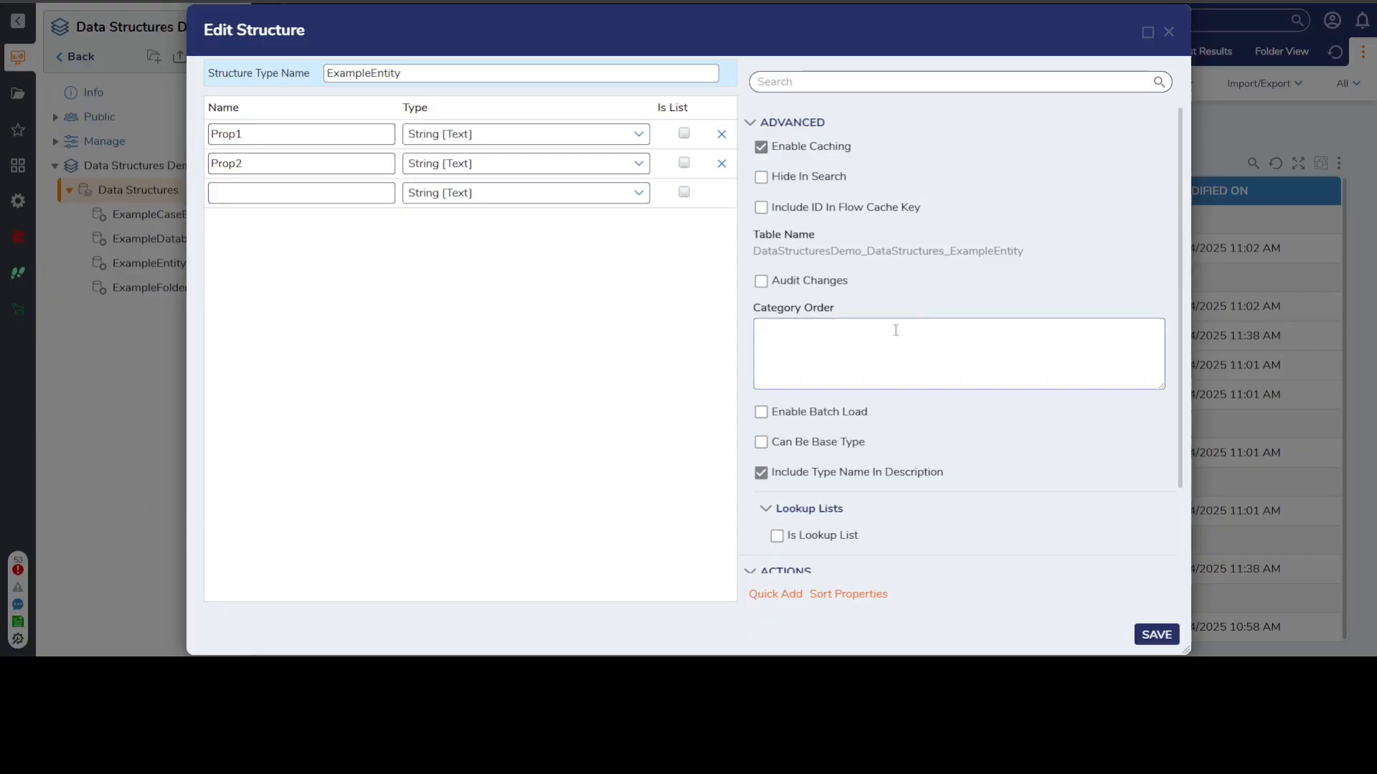
click(901, 373)
scroll(807, 330, down, 2)
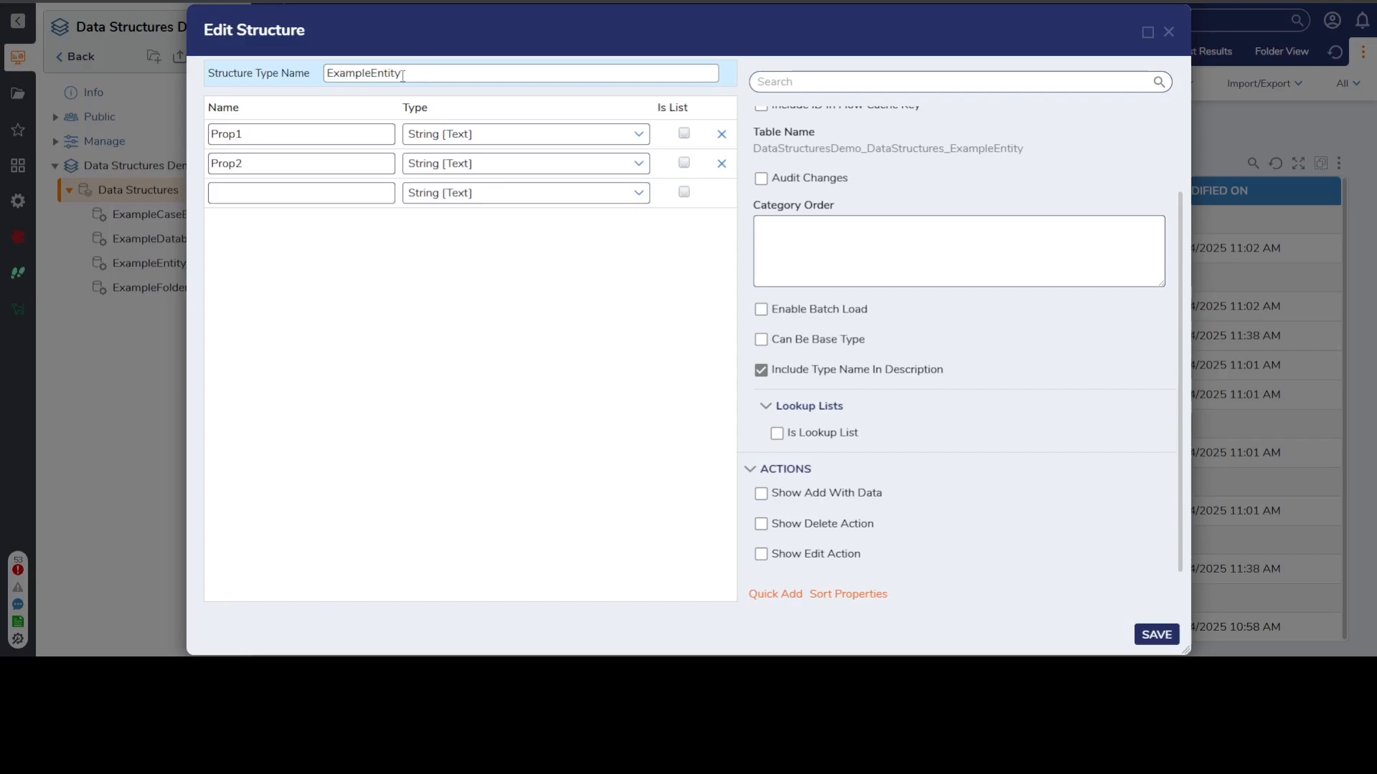
drag(403, 74, 299, 75)
click(797, 527)
click(809, 530)
click(765, 555)
click(763, 557)
click(1168, 32)
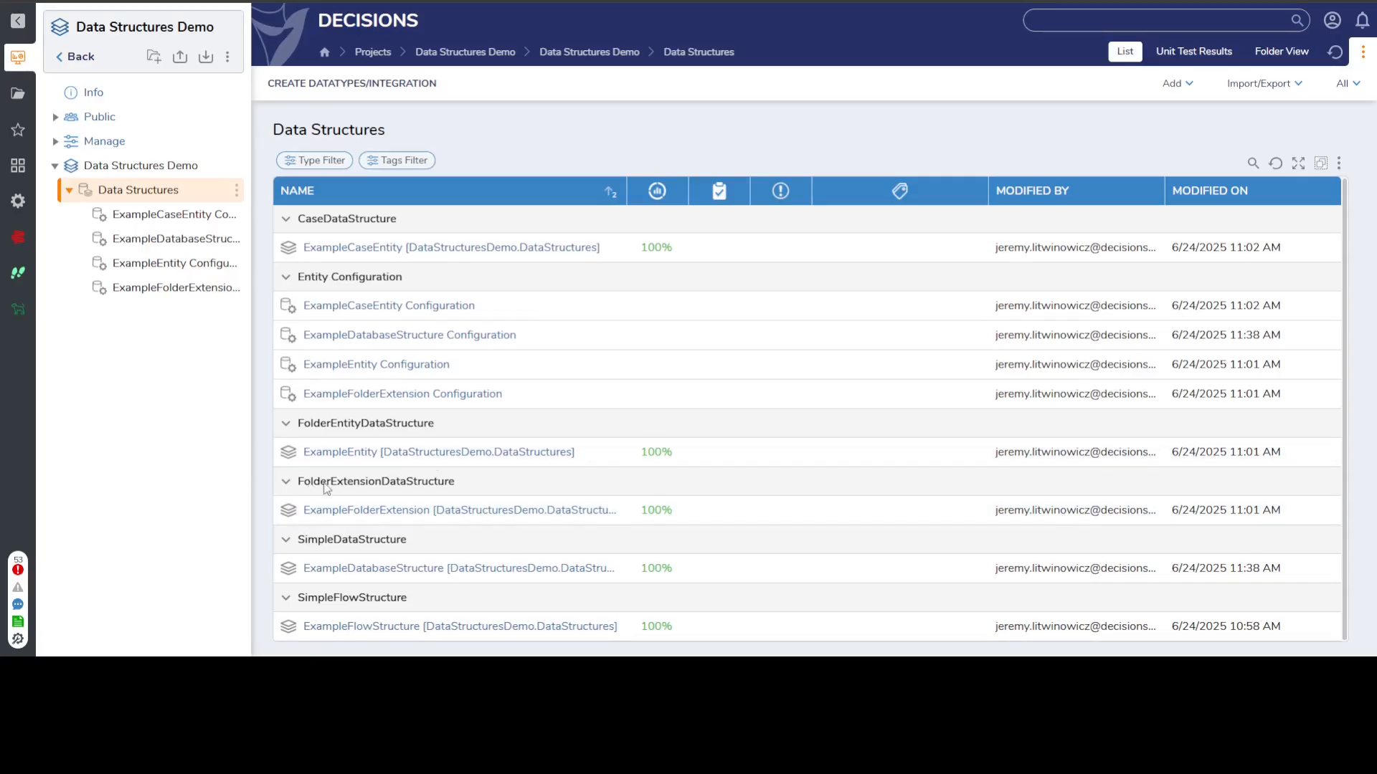
Open ExampleFolderExtension for editing, try Default Action Bar Visibility as Hide, and set it back to Show.
right_click(367, 515)
click(415, 347)
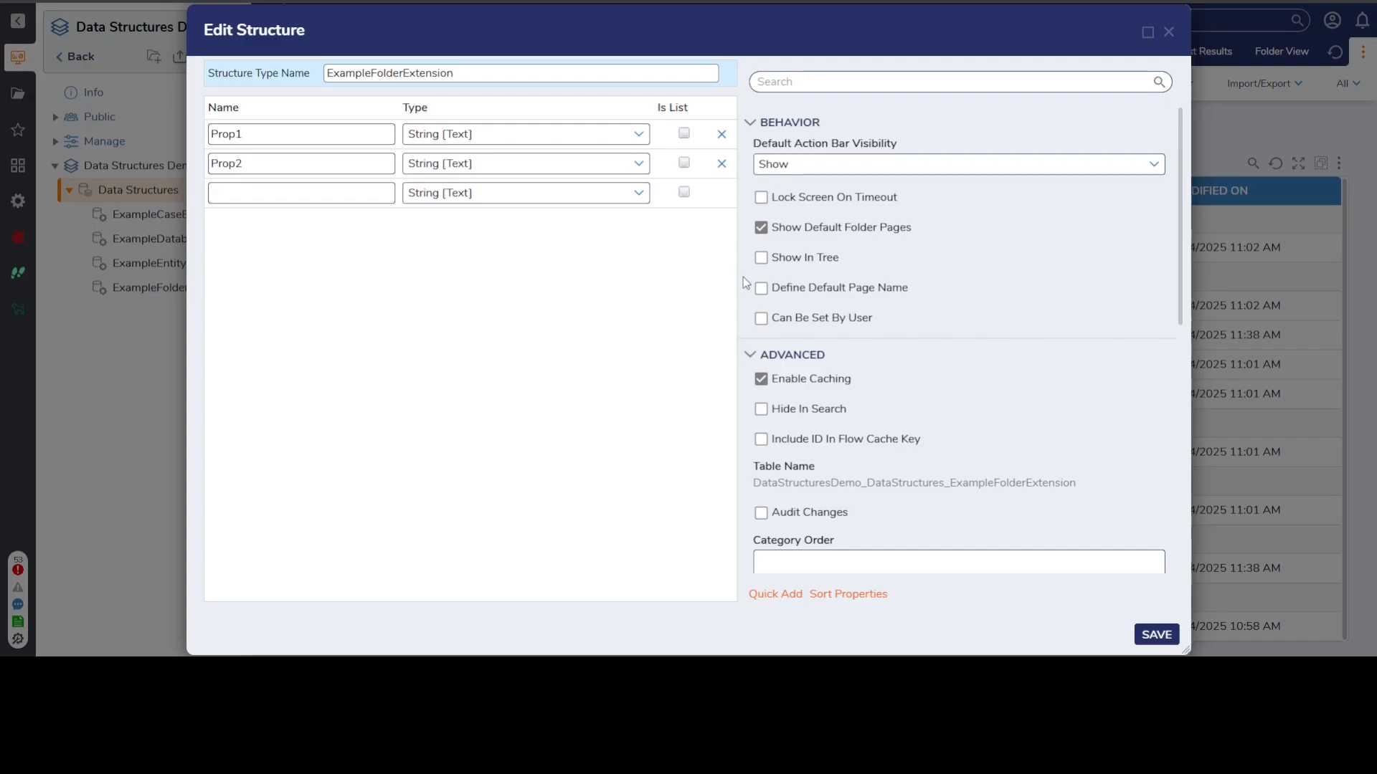
click(1153, 164)
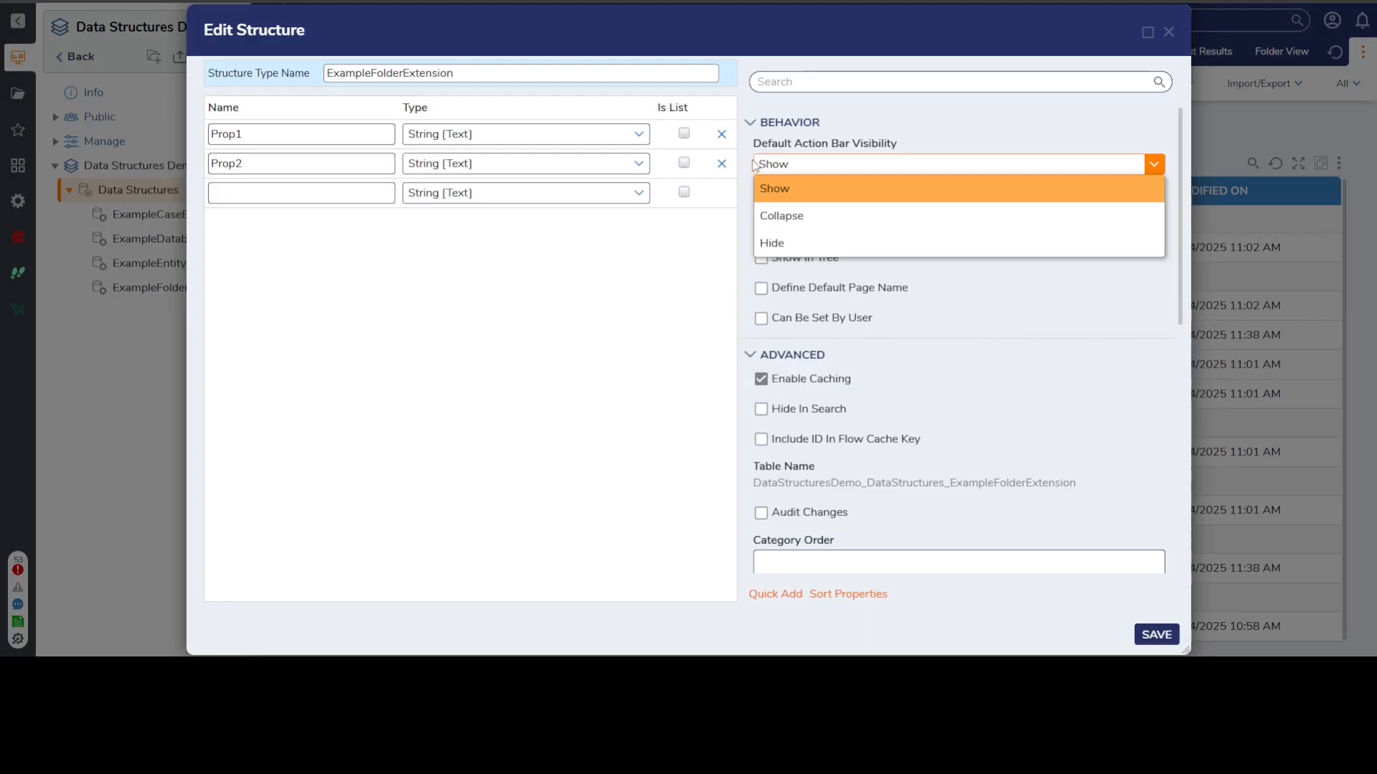
click(789, 243)
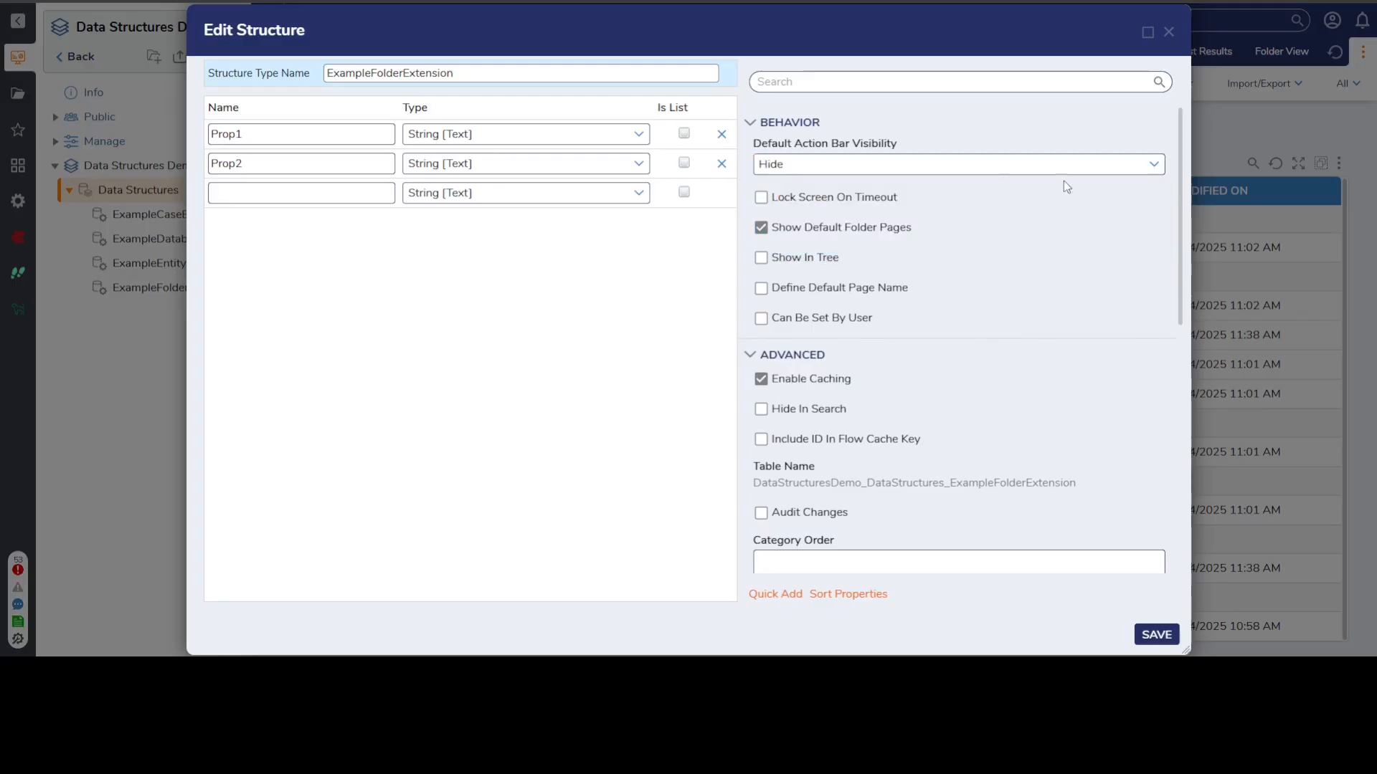
click(1154, 164)
click(811, 190)
Move the Edit Structure dialog aside to reveal the folder tree, toggle Show In Tree on and off, and move the dialog back.
drag(692, 31, 879, 32)
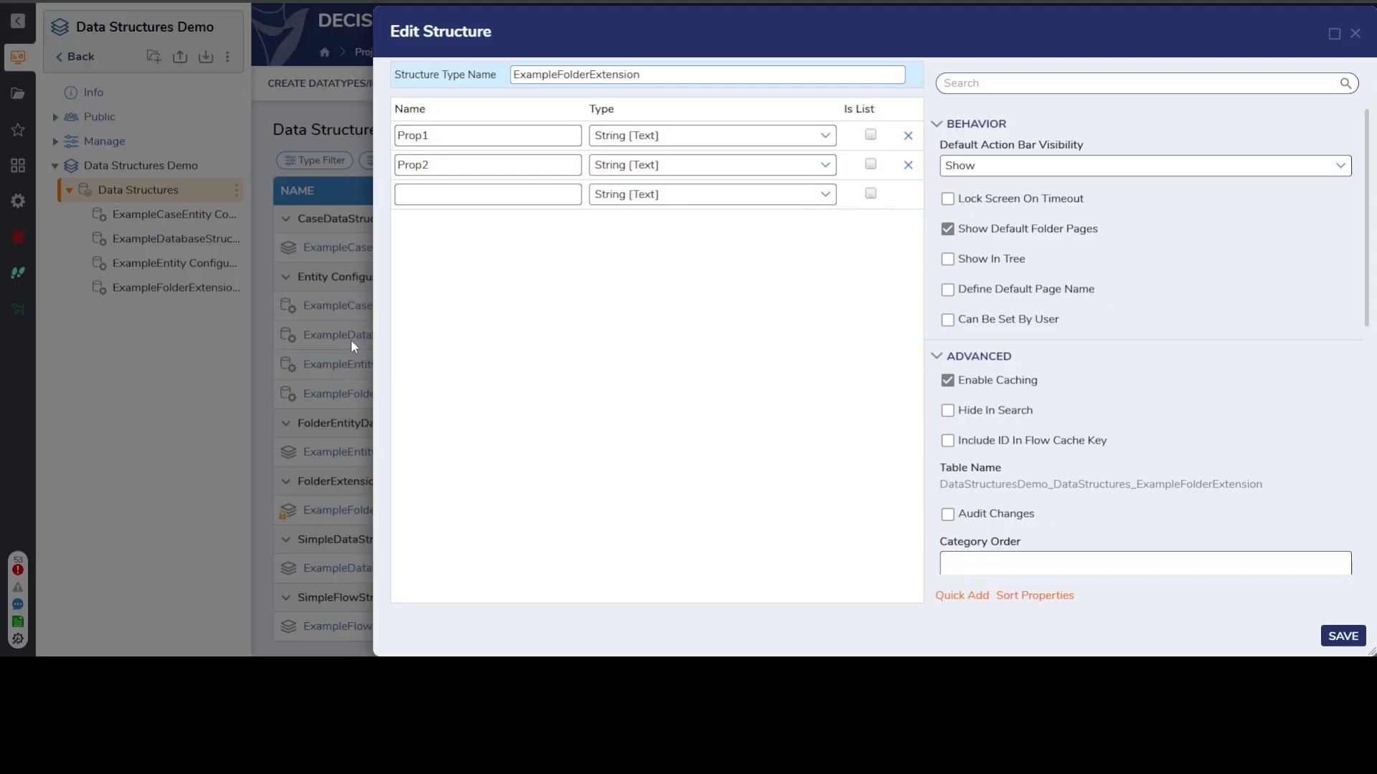
click(970, 265)
click(947, 259)
scroll(1027, 291, down, 3)
drag(1032, 33, 836, 31)
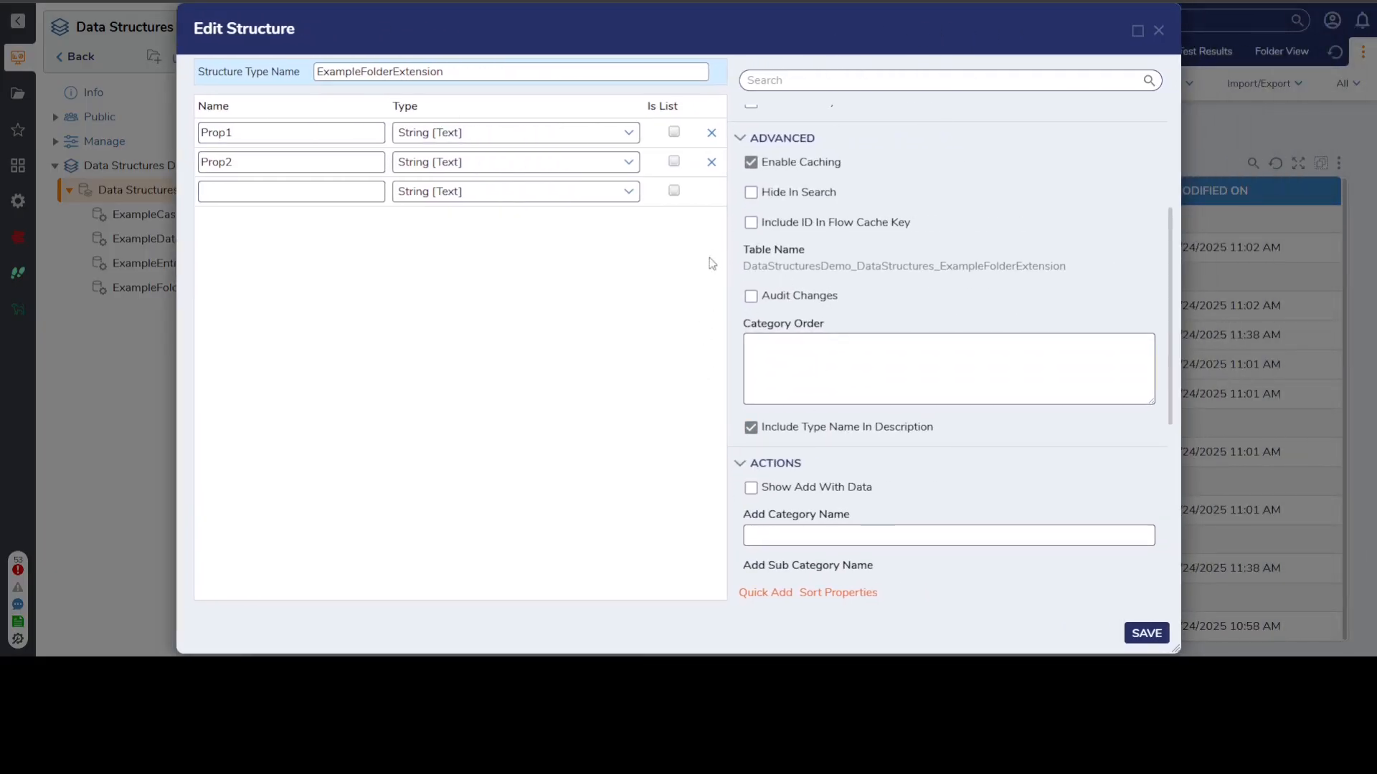
Try Show Edit Action and Show Add With Data for ExampleFolderExtension, turn both off again, and close the structure without saving.
scroll(833, 261, down, 5)
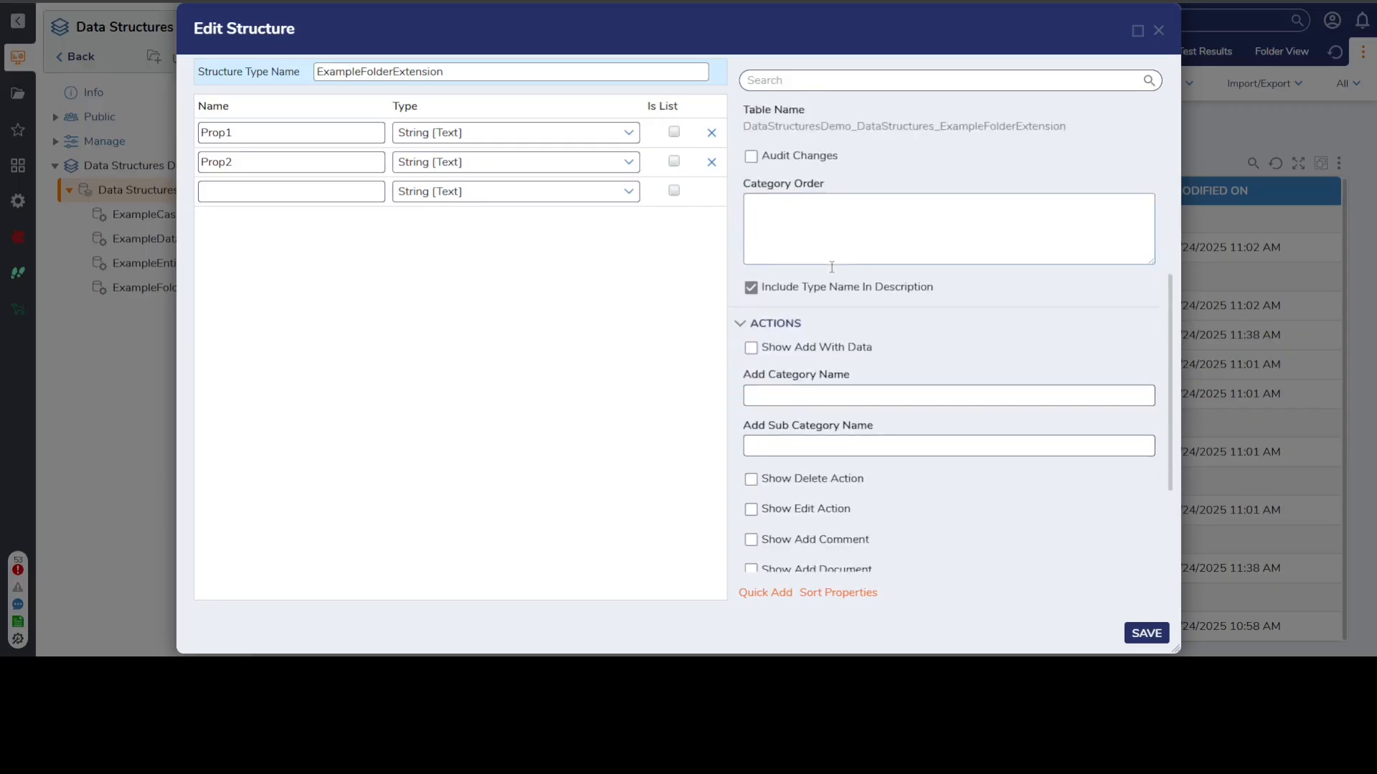
scroll(888, 320, down, 2)
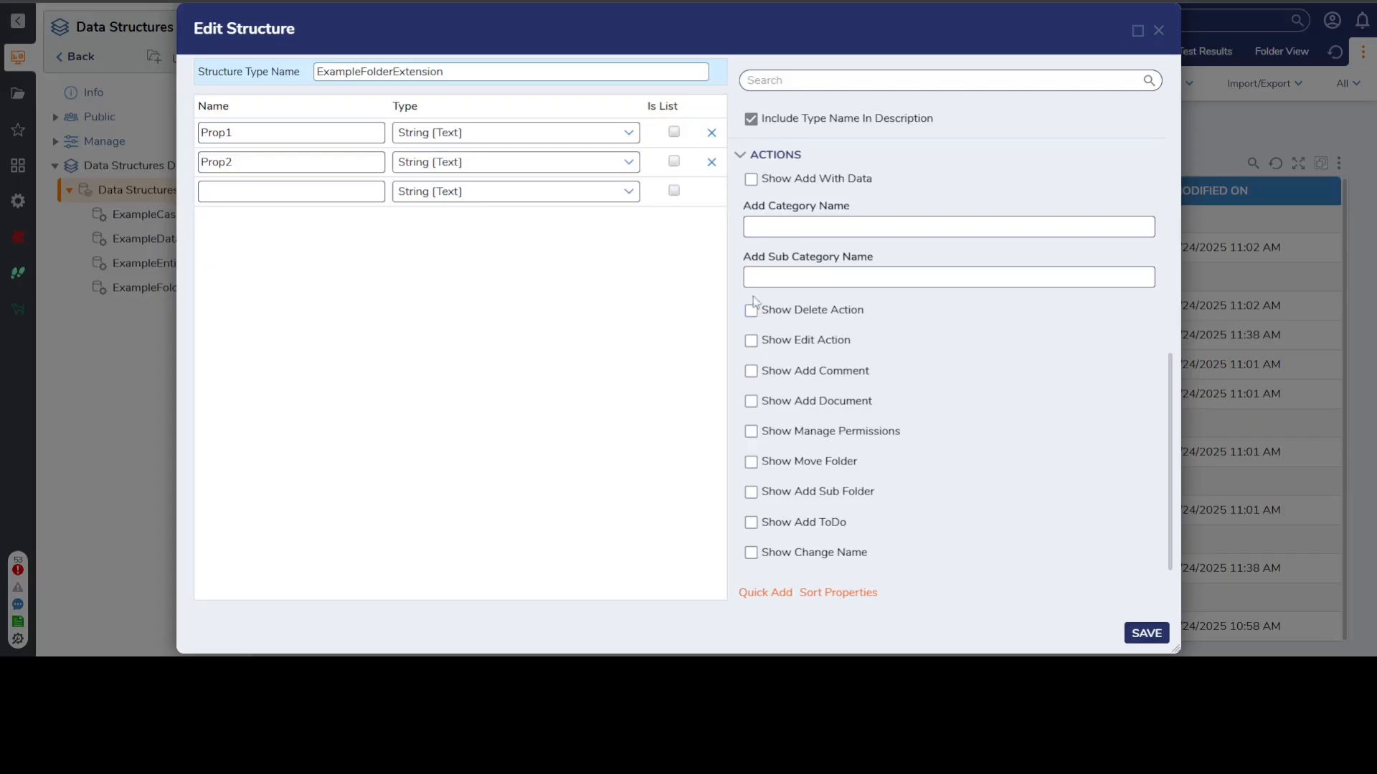
click(751, 340)
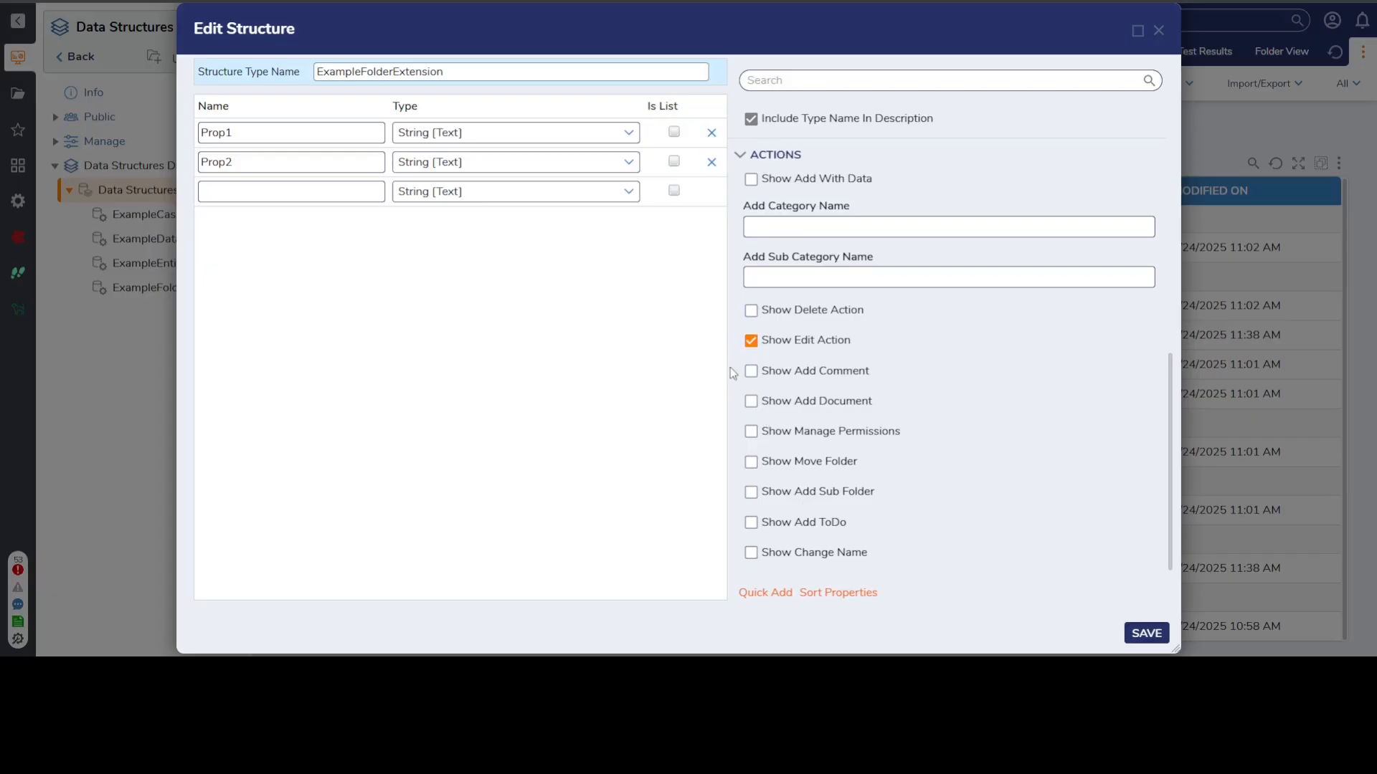
click(750, 179)
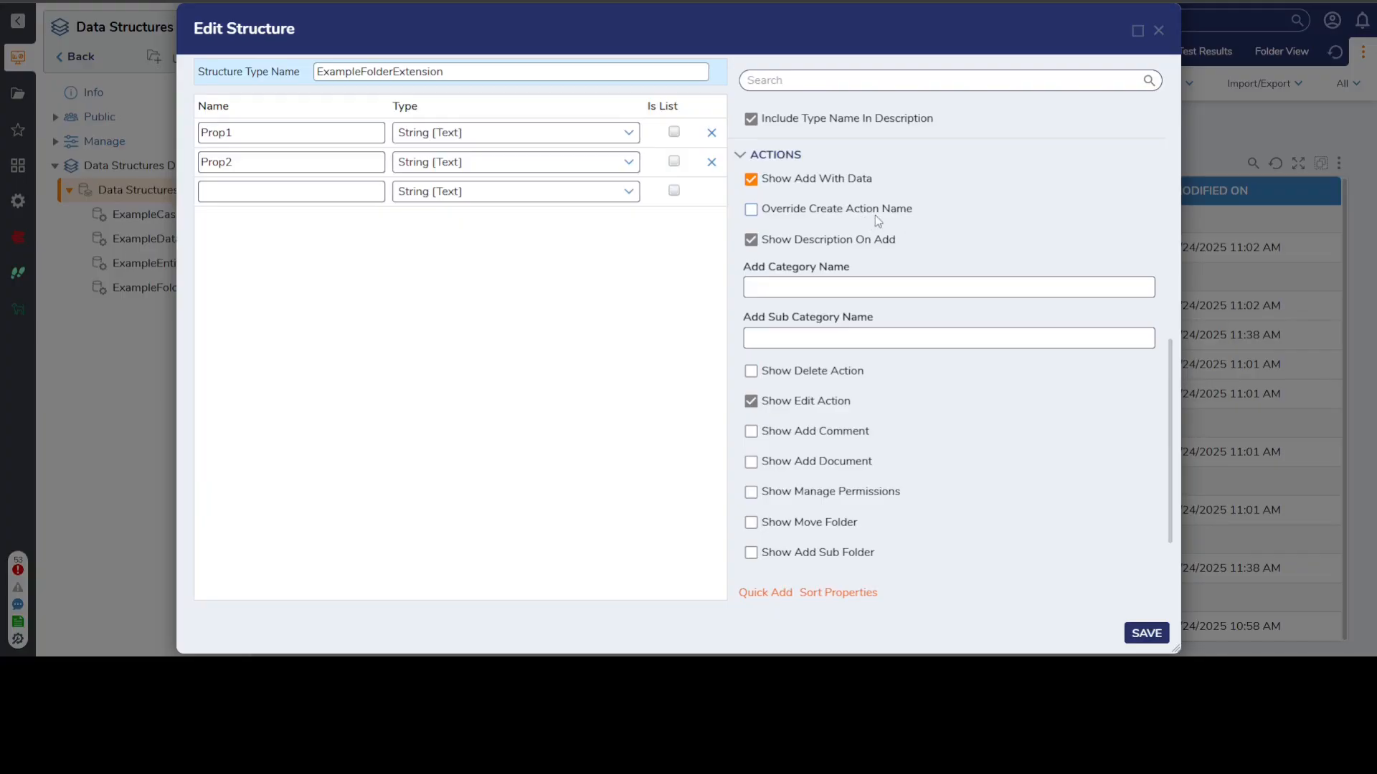
click(751, 180)
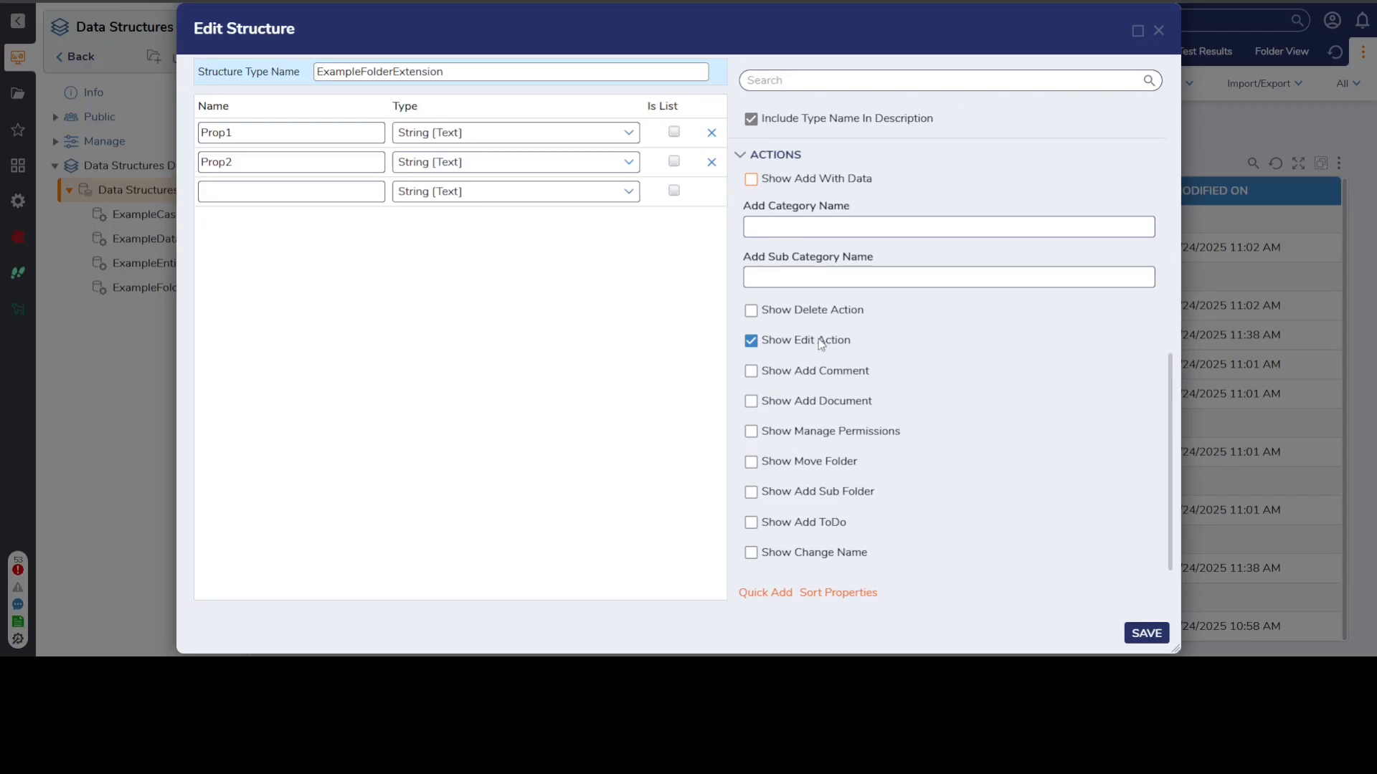
click(754, 341)
click(1159, 30)
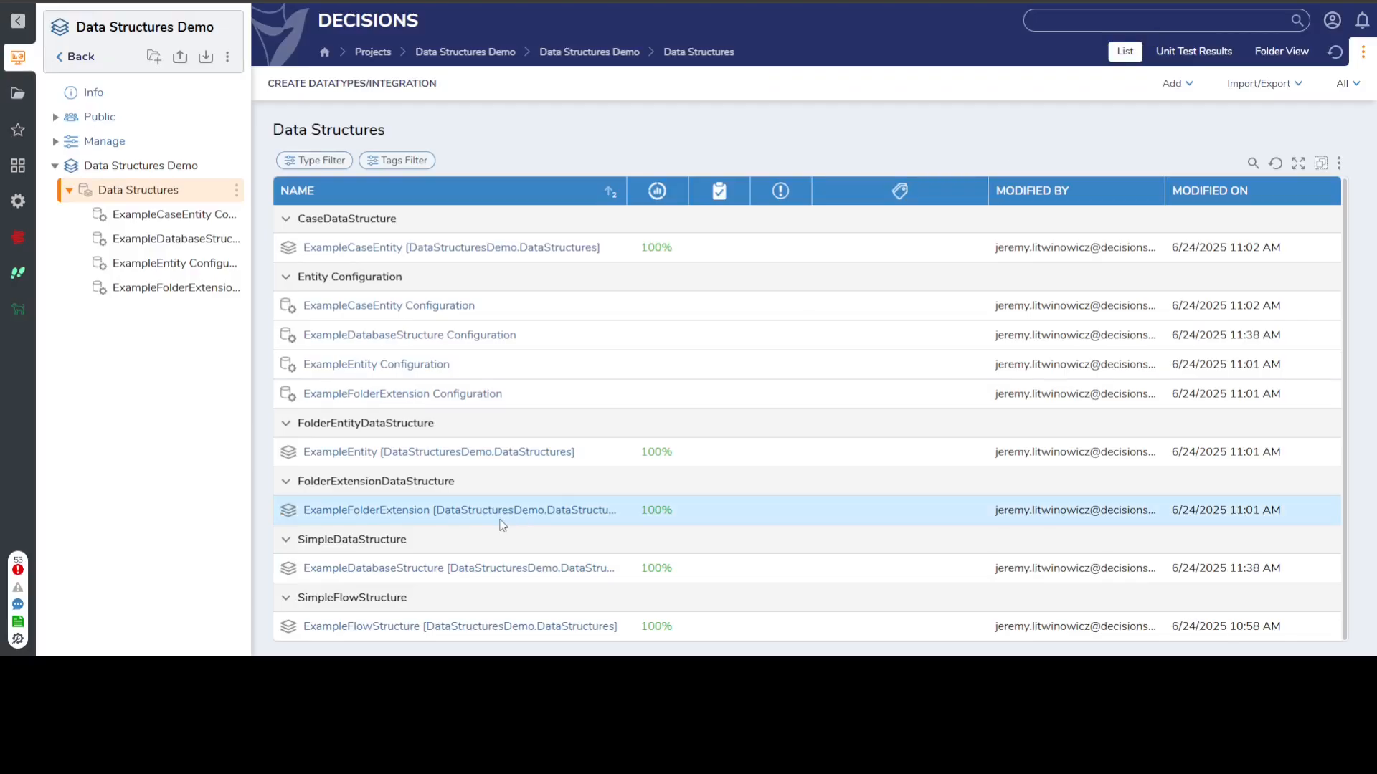
Open ExampleCaseEntity for editing and examine its Case ID Prefix and Case ID Prefix Length settings.
right_click(365, 255)
click(440, 123)
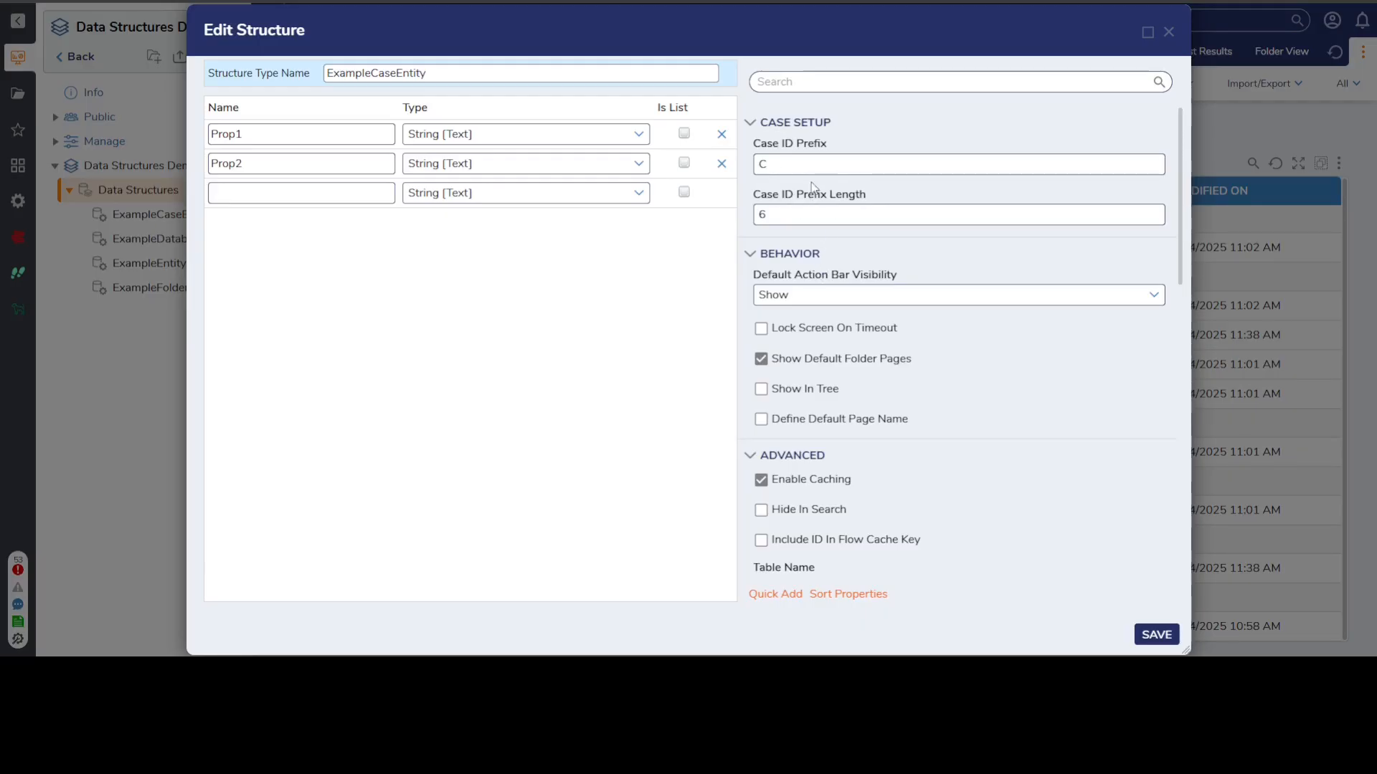
drag(783, 170, 741, 169)
drag(793, 214, 749, 228)
drag(776, 169, 735, 187)
double_click(786, 214)
Turn on Enable Process Mining for ExampleCaseEntity to view the Send Periodic Reports and recipient options, and turn it off again.
scroll(850, 262, down, 2)
scroll(840, 218, up, 2)
scroll(799, 362, down, 3)
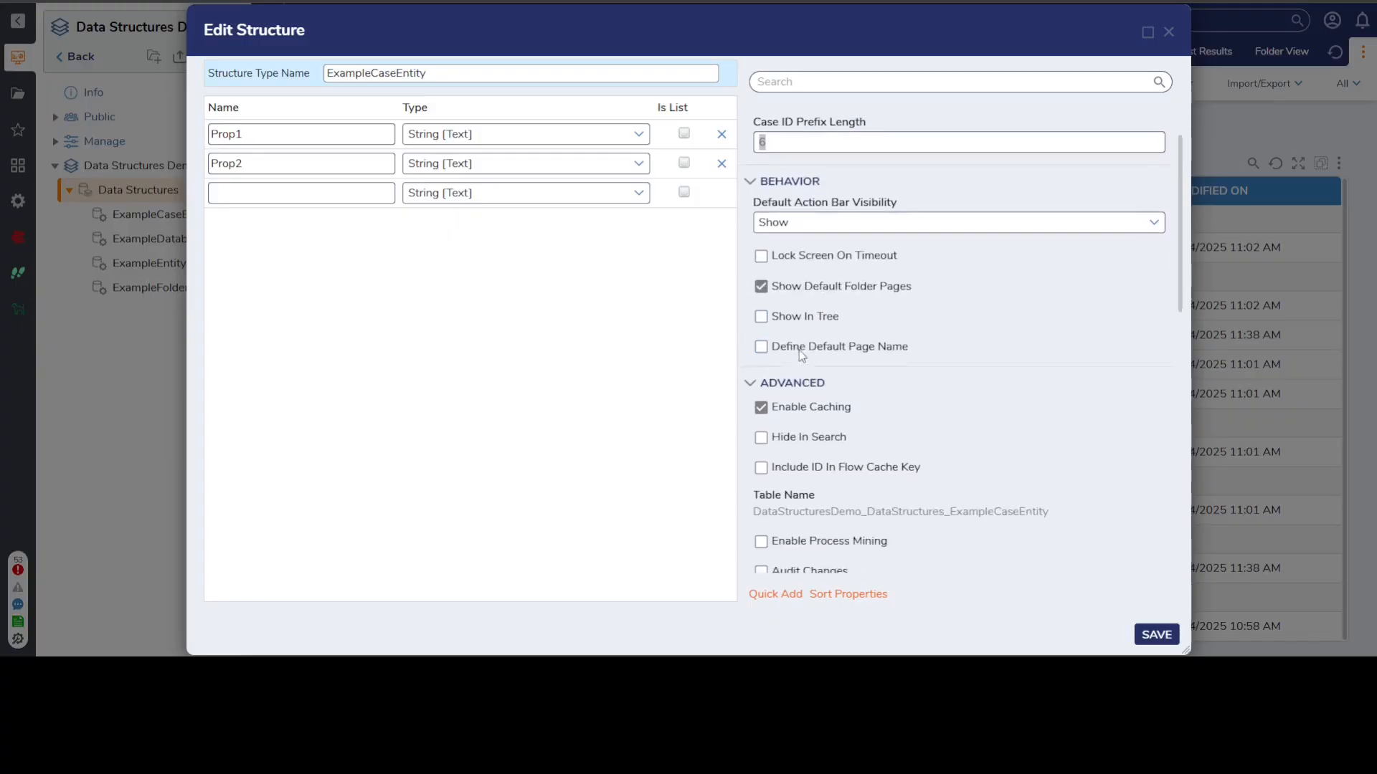
scroll(815, 337, down, 1)
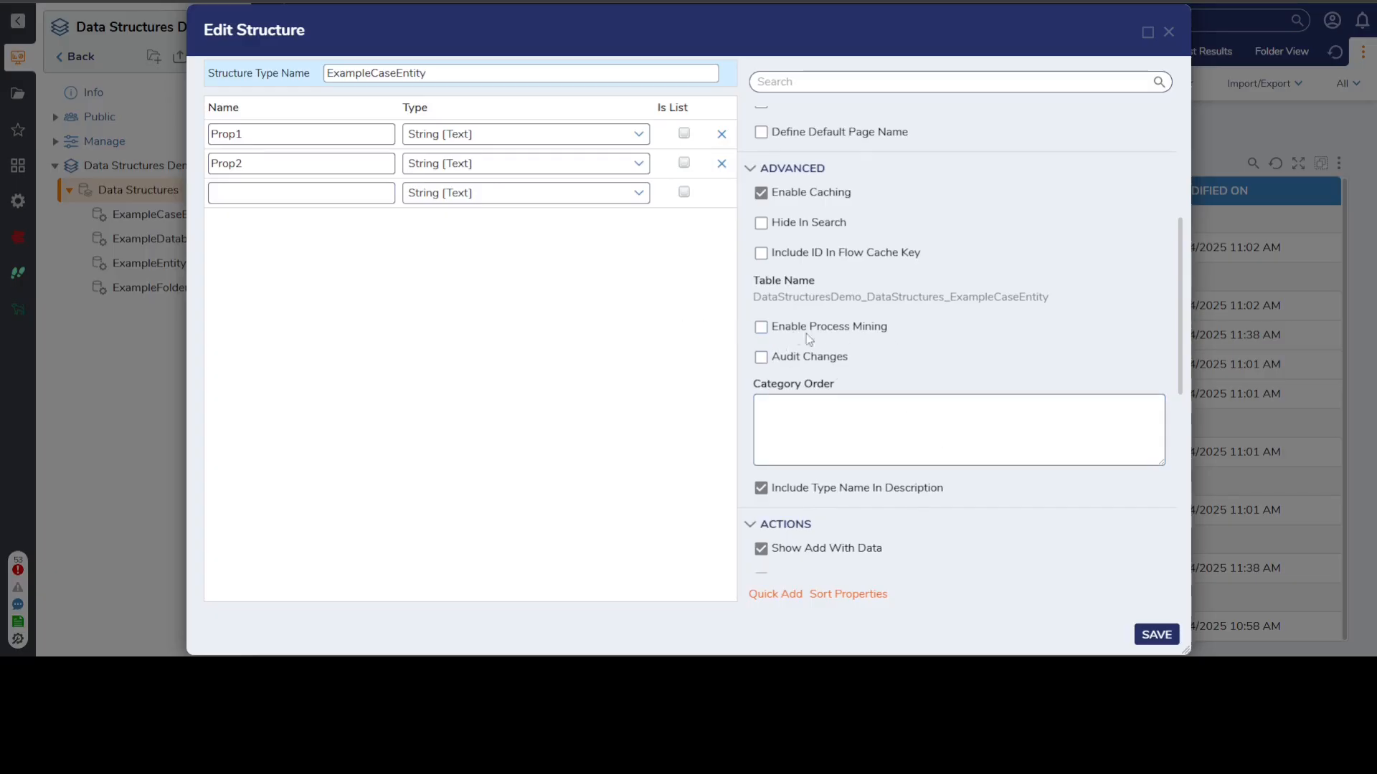
click(835, 331)
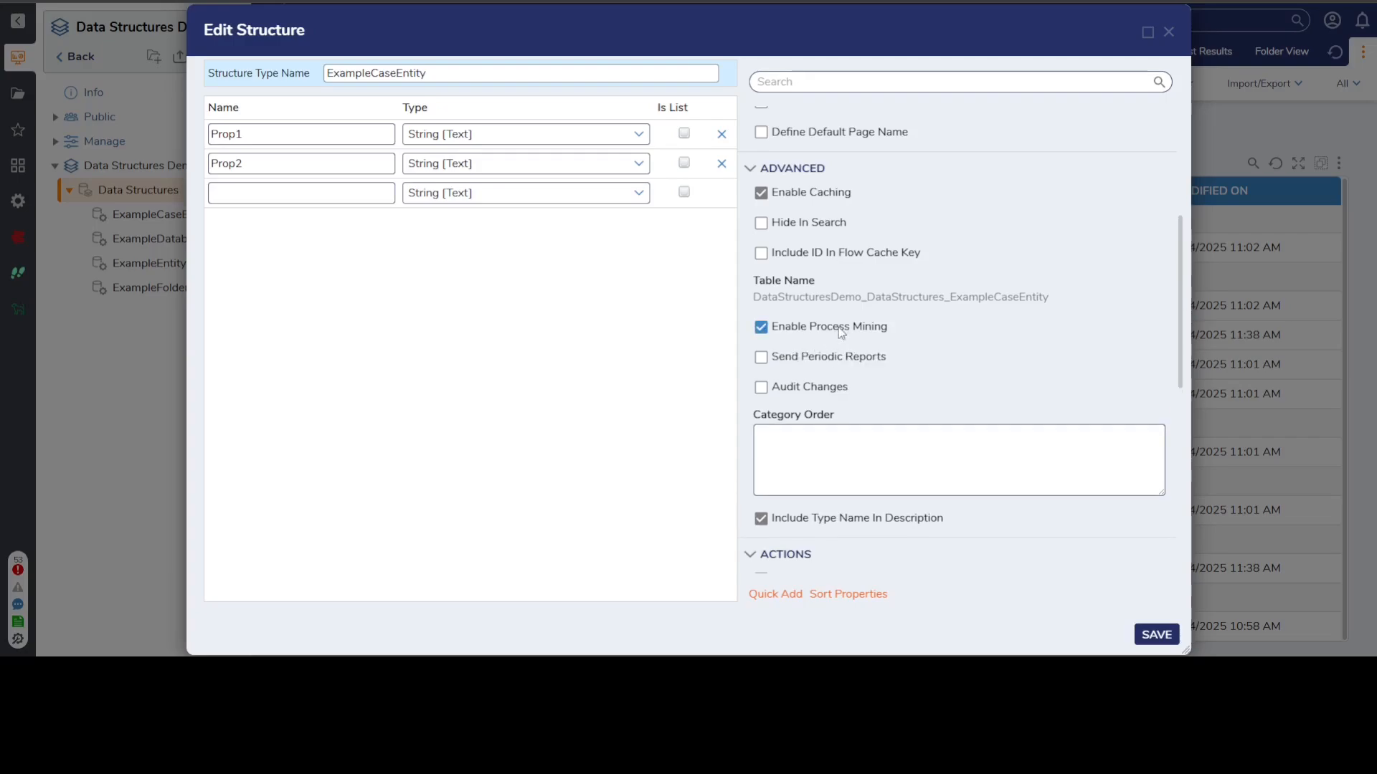
click(790, 361)
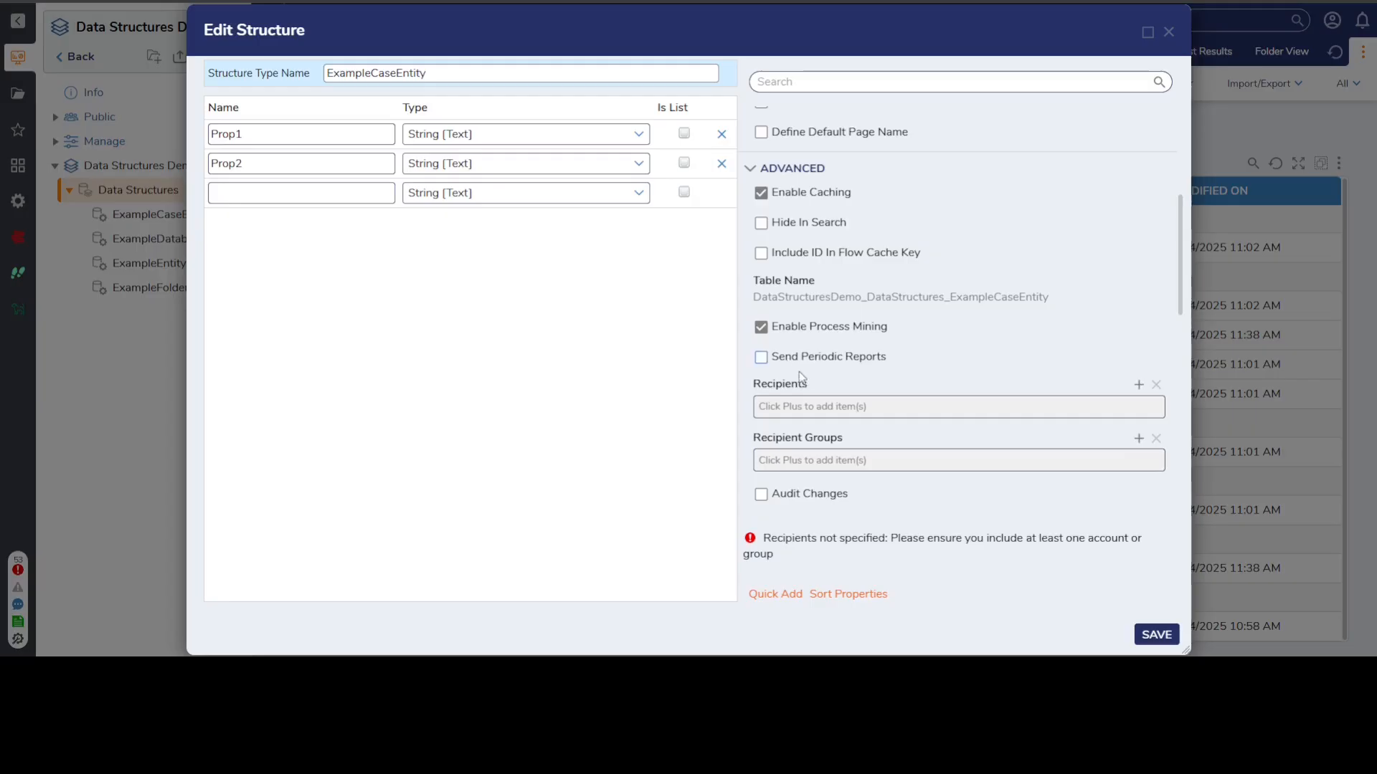
click(836, 329)
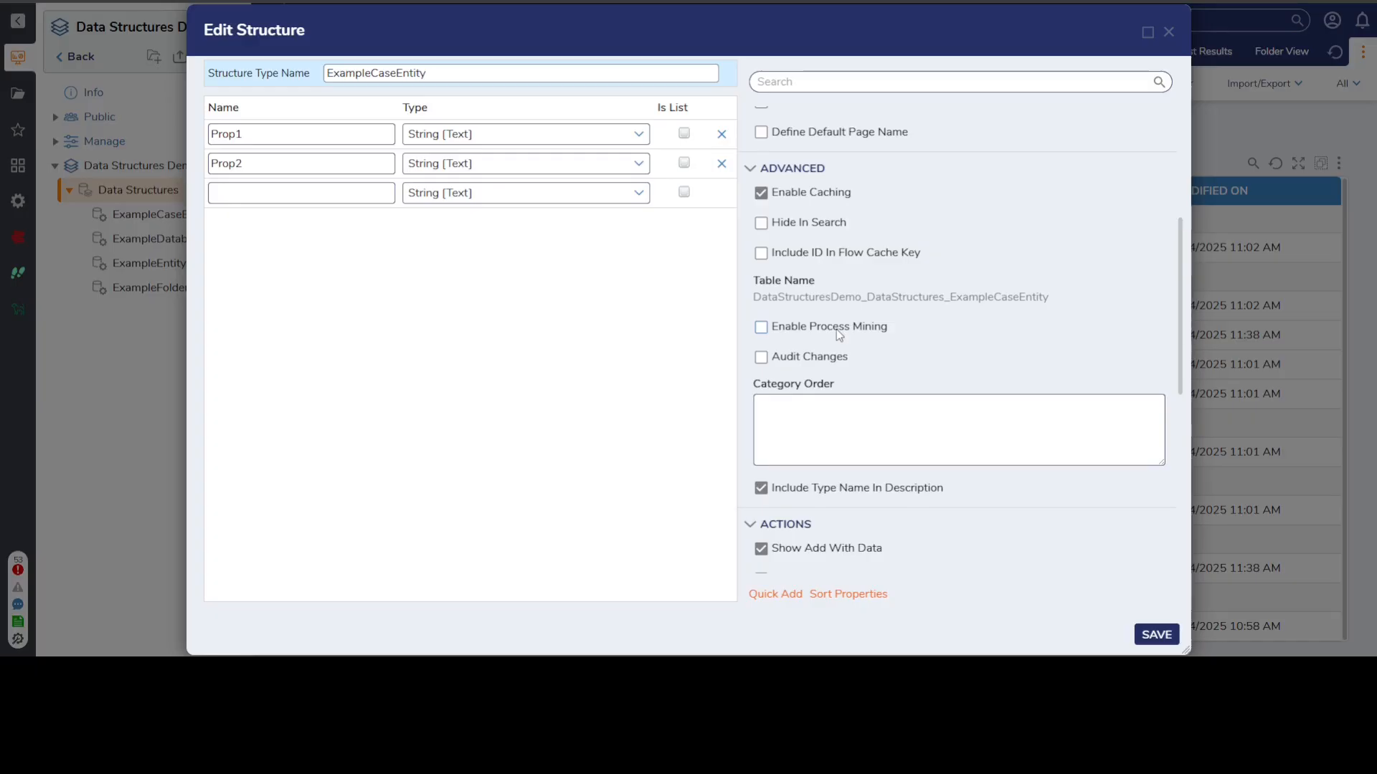
Review ExampleCaseEntity's action options, toggle Show Change State Action off and on, and close the structure without saving.
scroll(833, 337, down, 5)
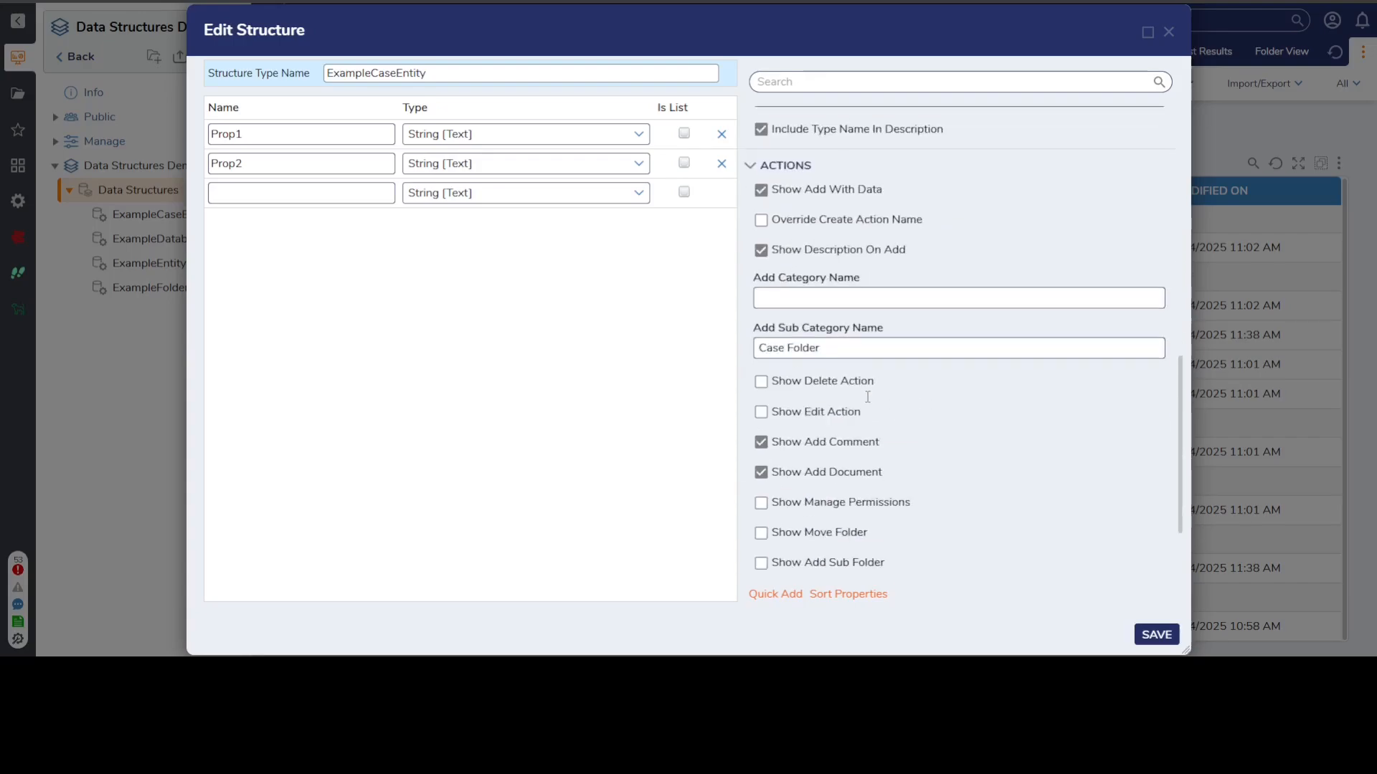
scroll(864, 387, down, 1)
scroll(933, 437, up, 3)
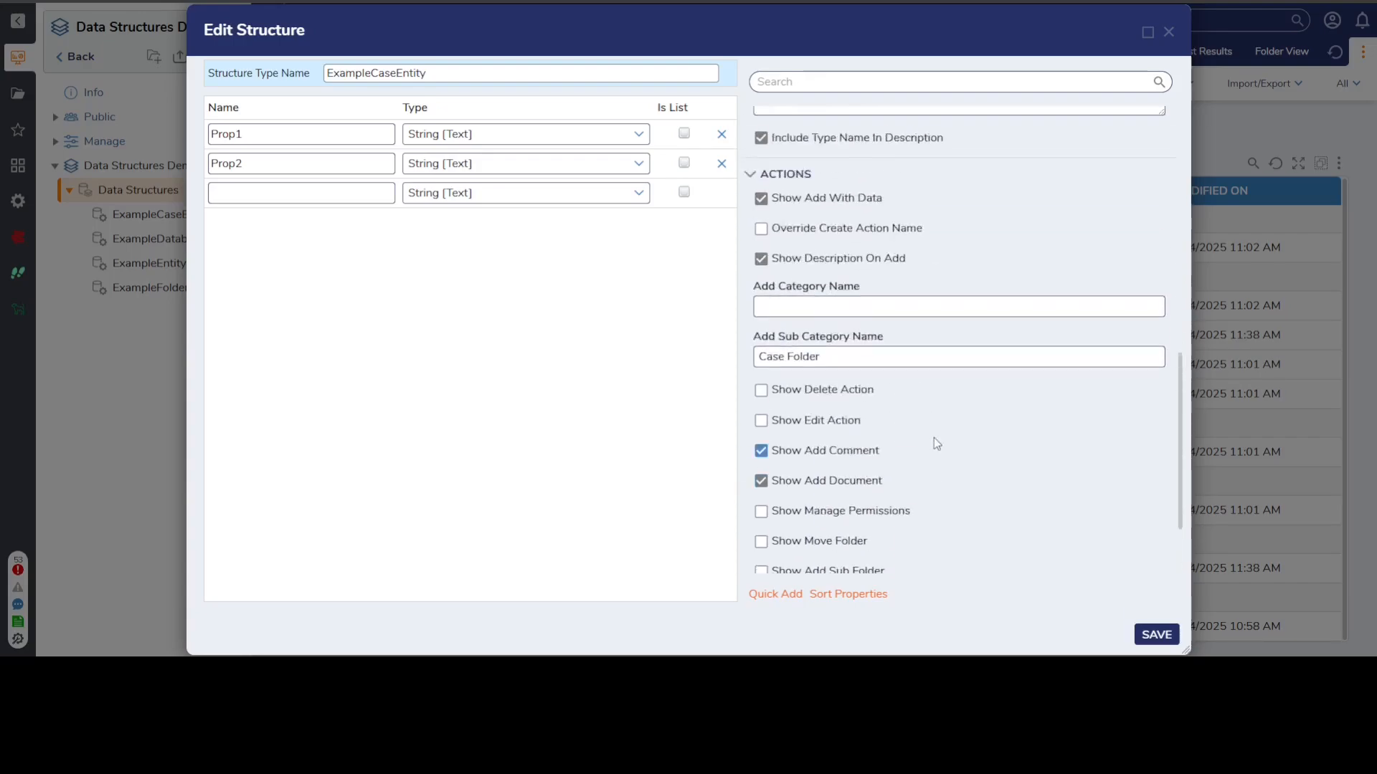
scroll(826, 350, down, 1)
scroll(826, 350, down, 2)
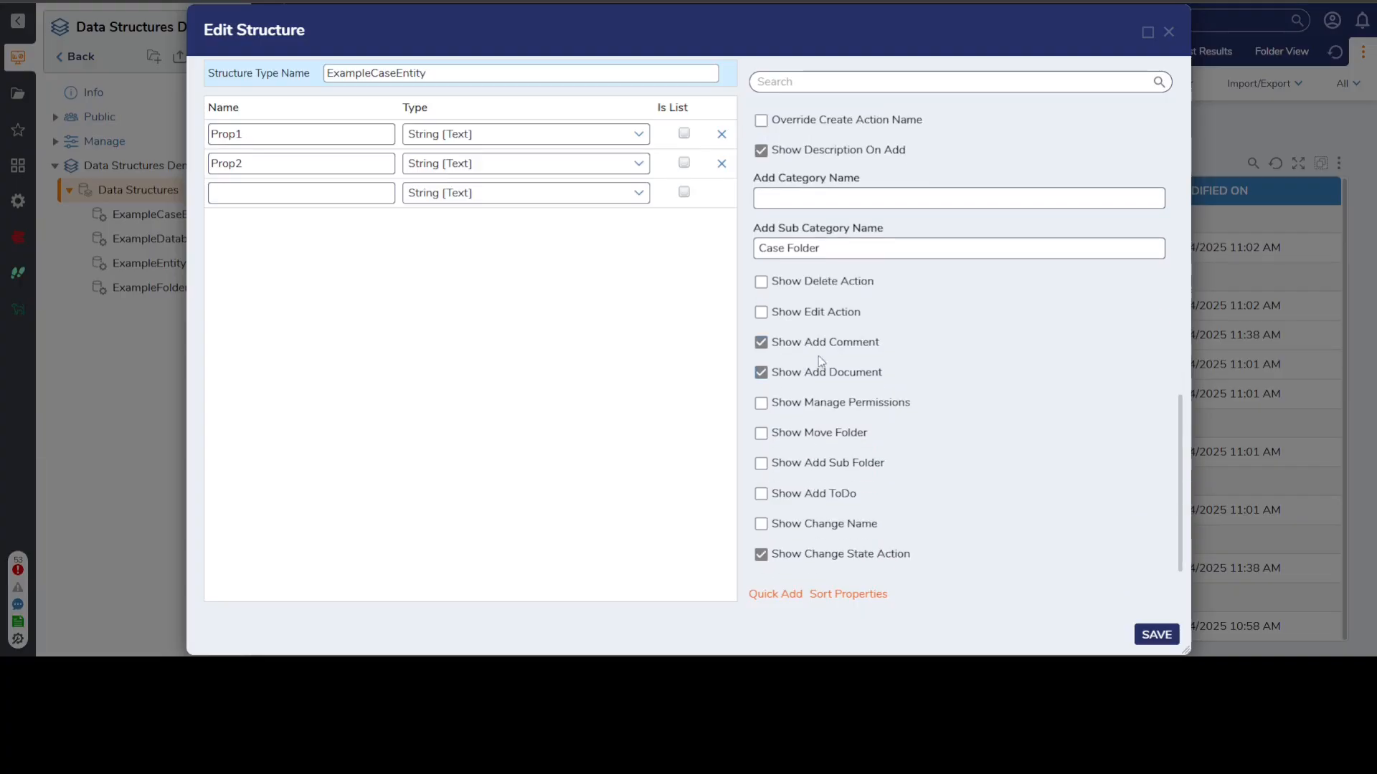
scroll(814, 359, up, 1)
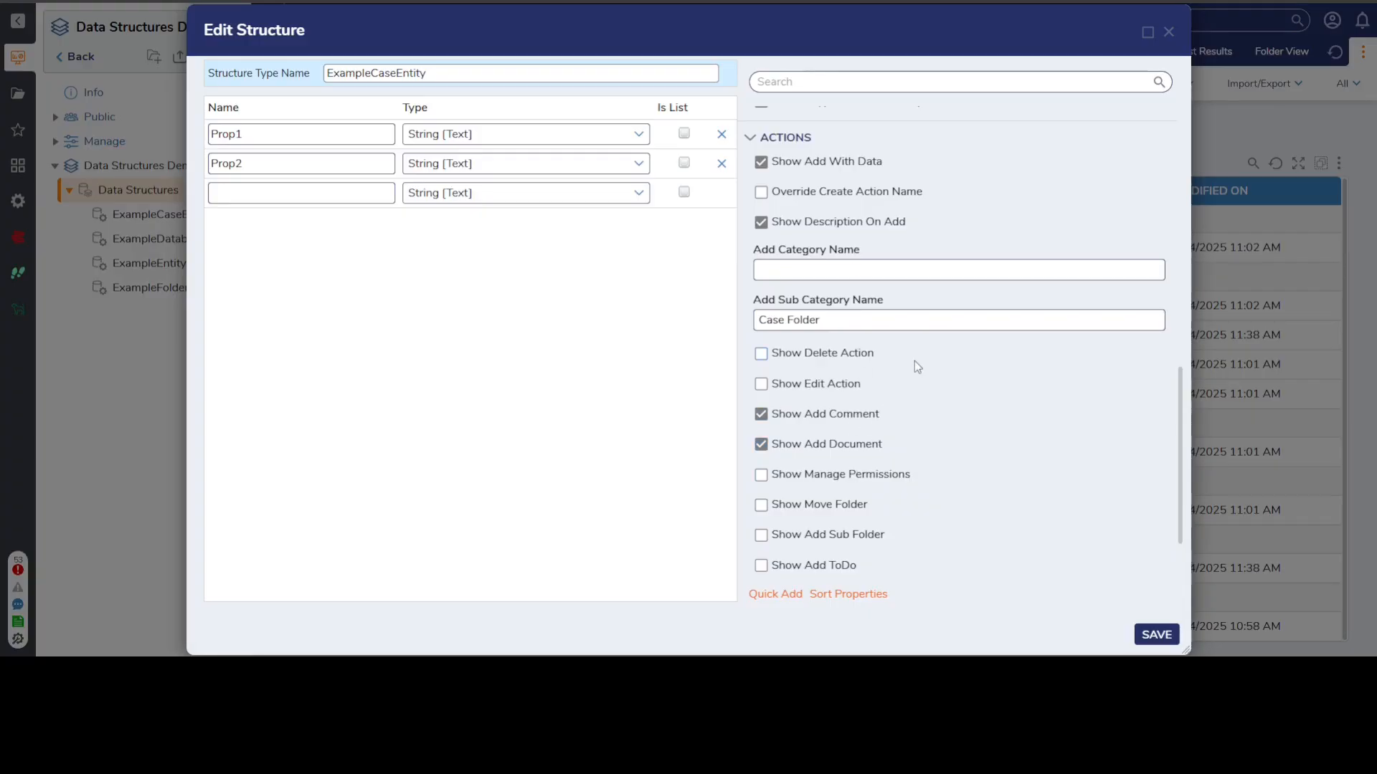
scroll(902, 371, down, 1)
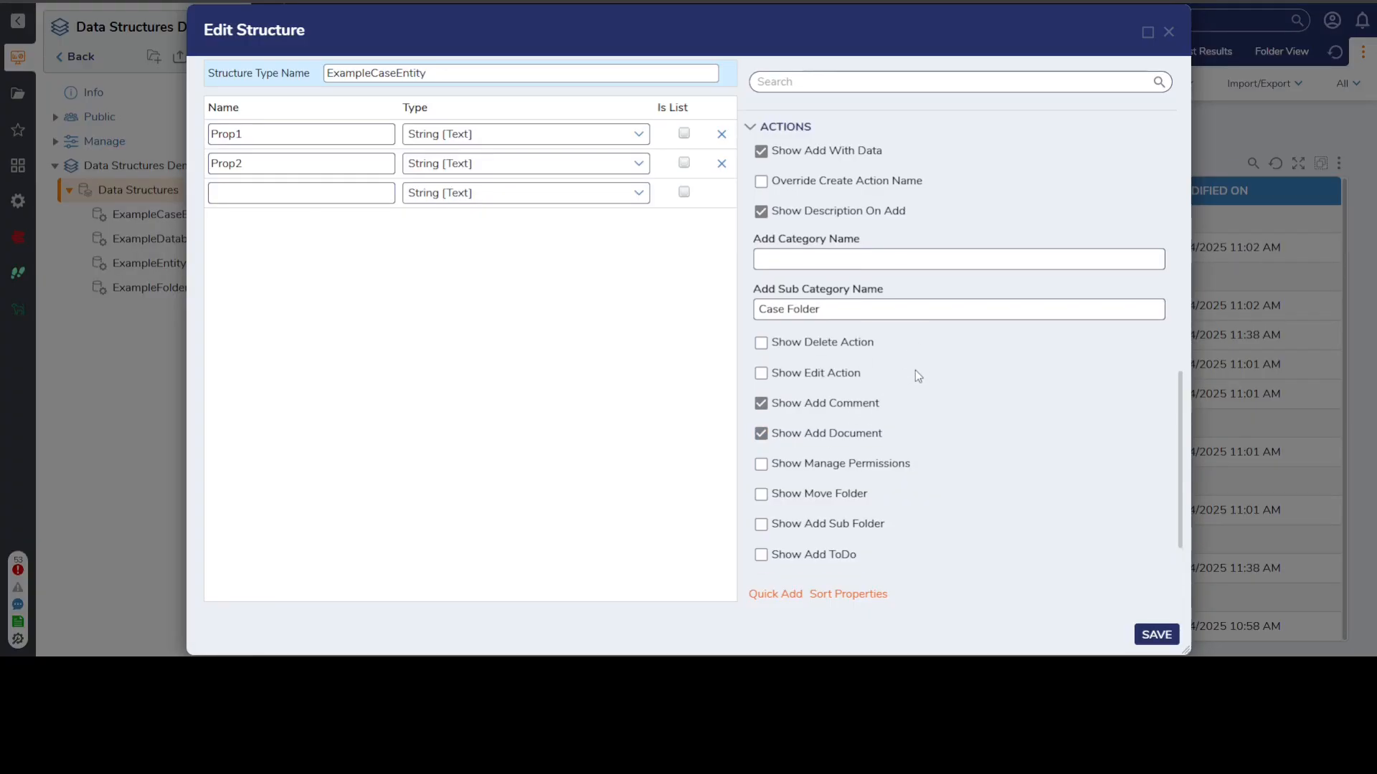
scroll(910, 371, up, 2)
scroll(910, 376, down, 2)
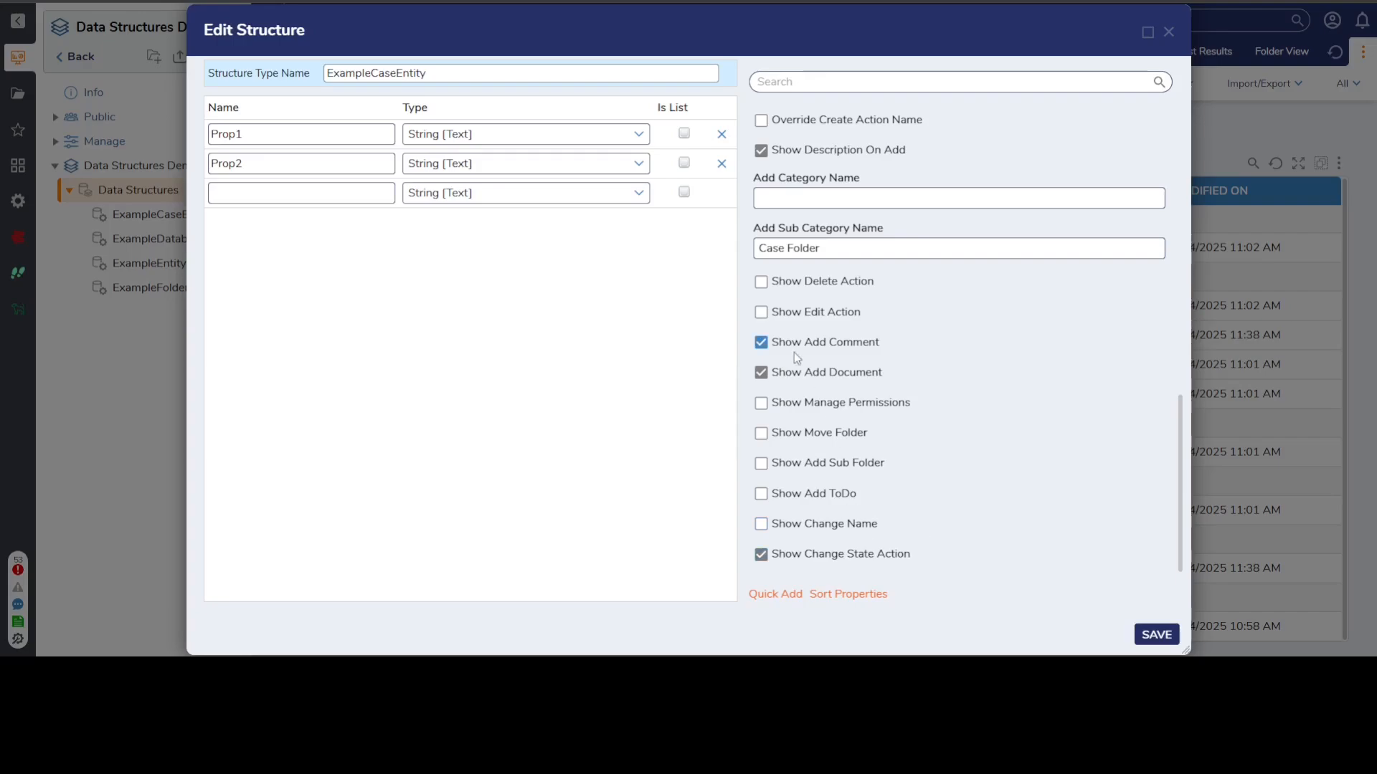
click(782, 561)
click(760, 556)
click(1168, 31)
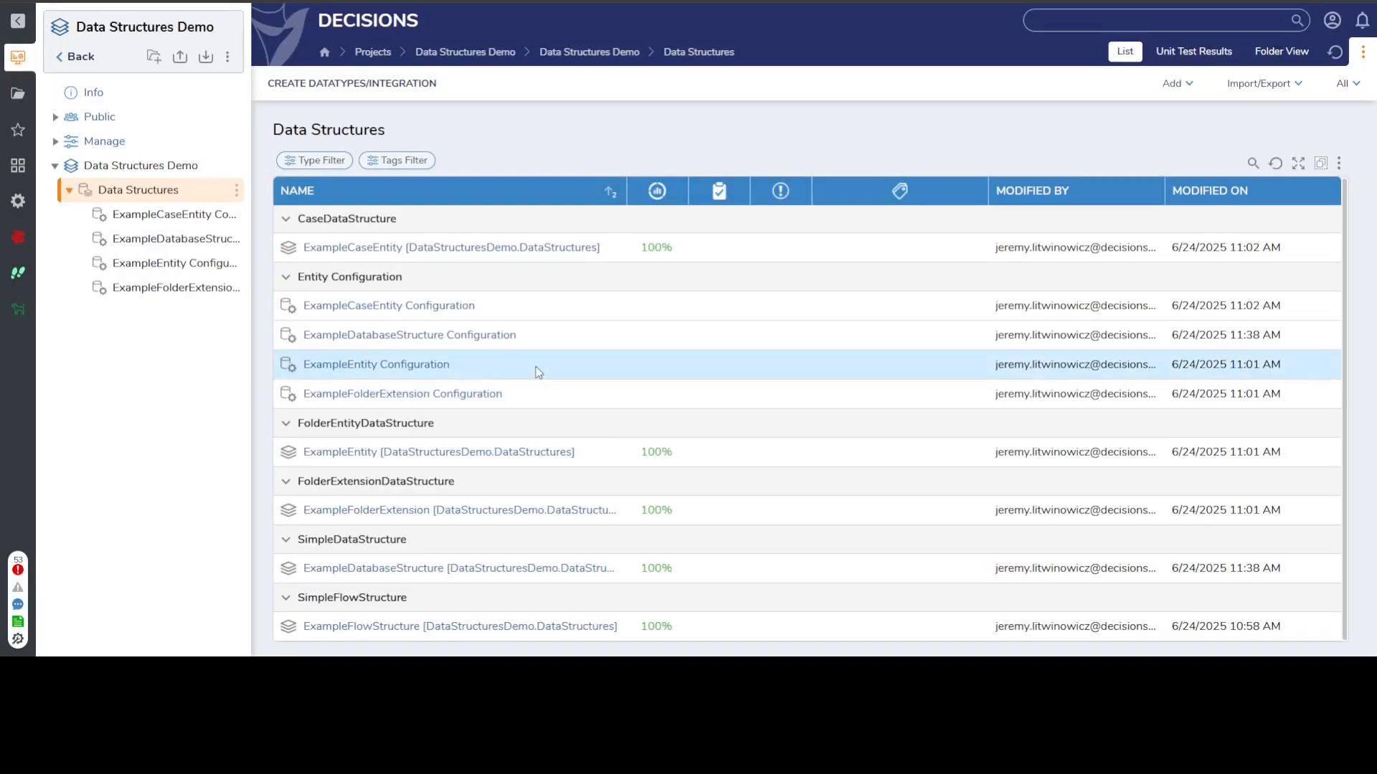
Switch to the Financial Lending Project, view the Types of Loan folder under Sprint 6 Financial Lending, and open its DataTypes folder.
click(80, 58)
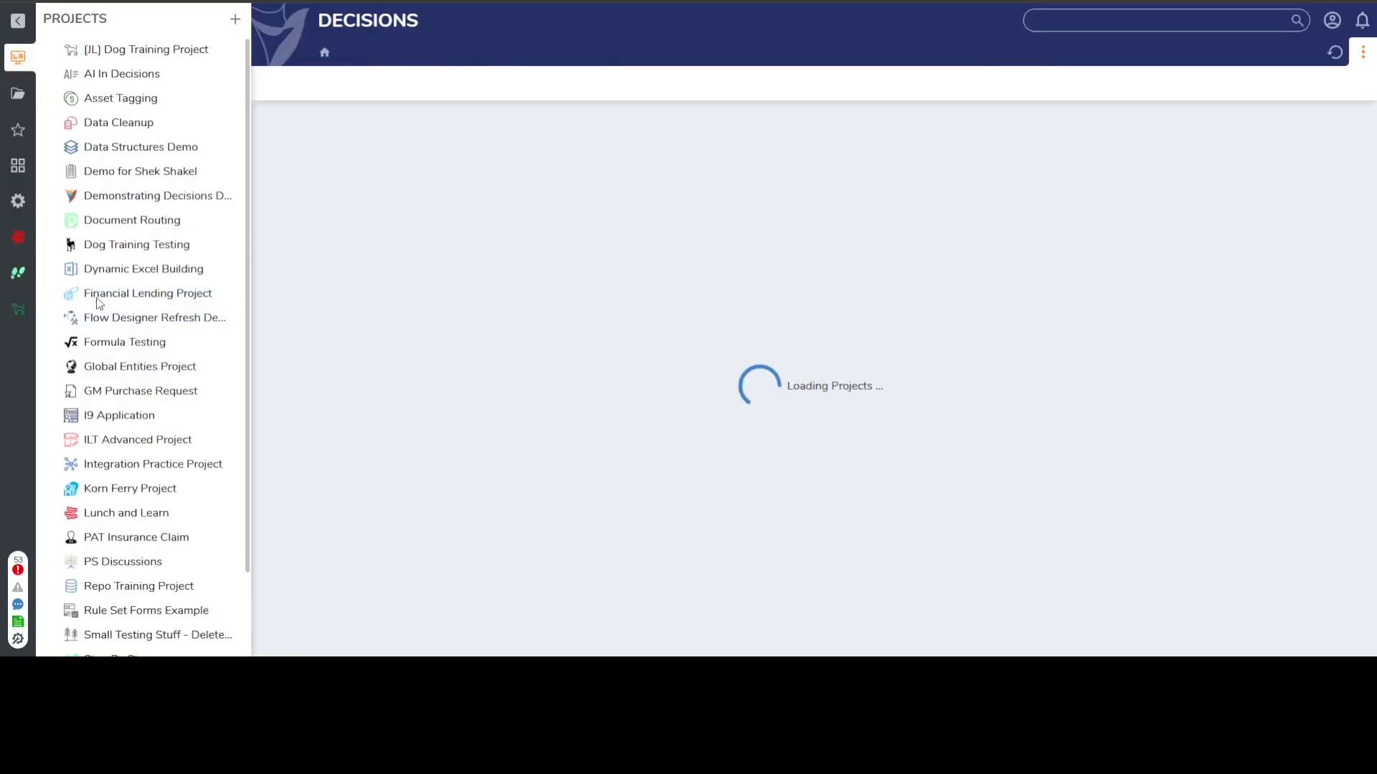
click(101, 295)
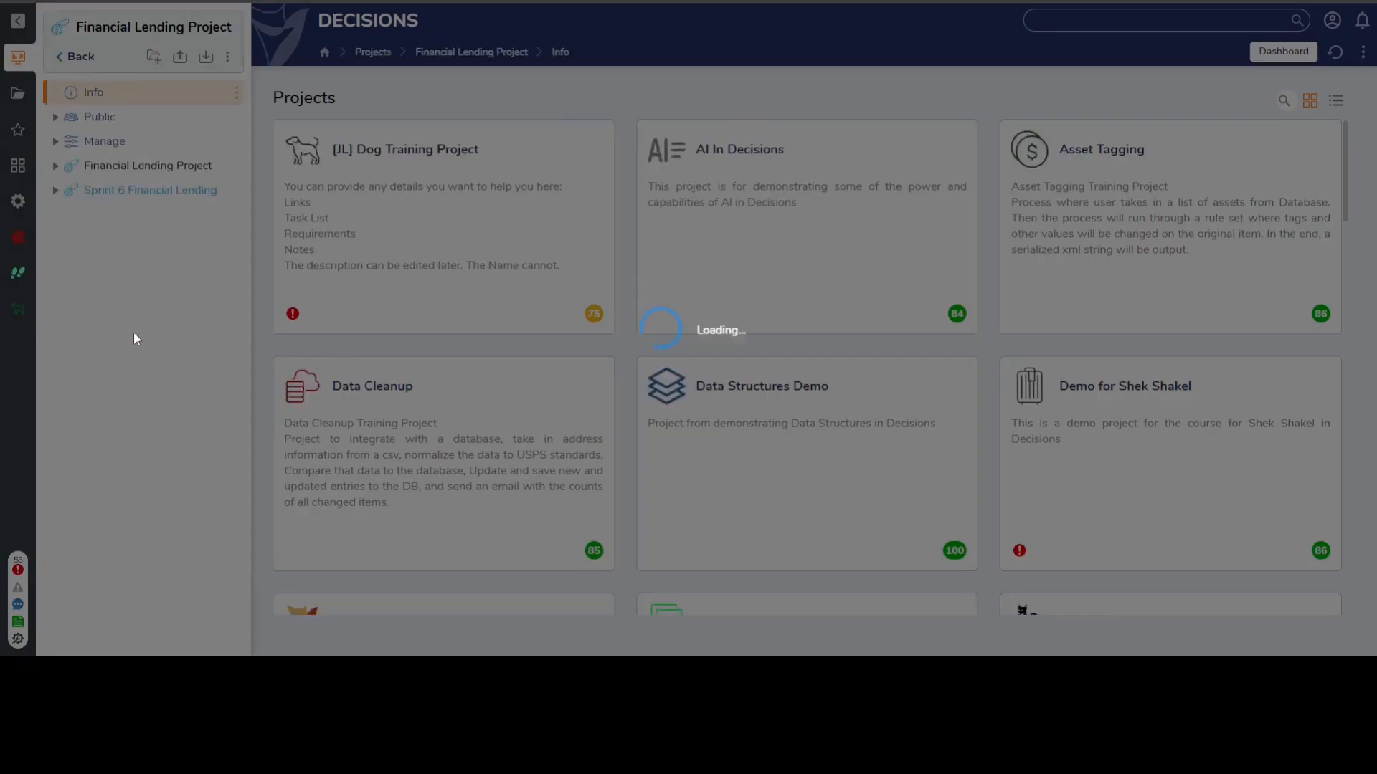
click(55, 190)
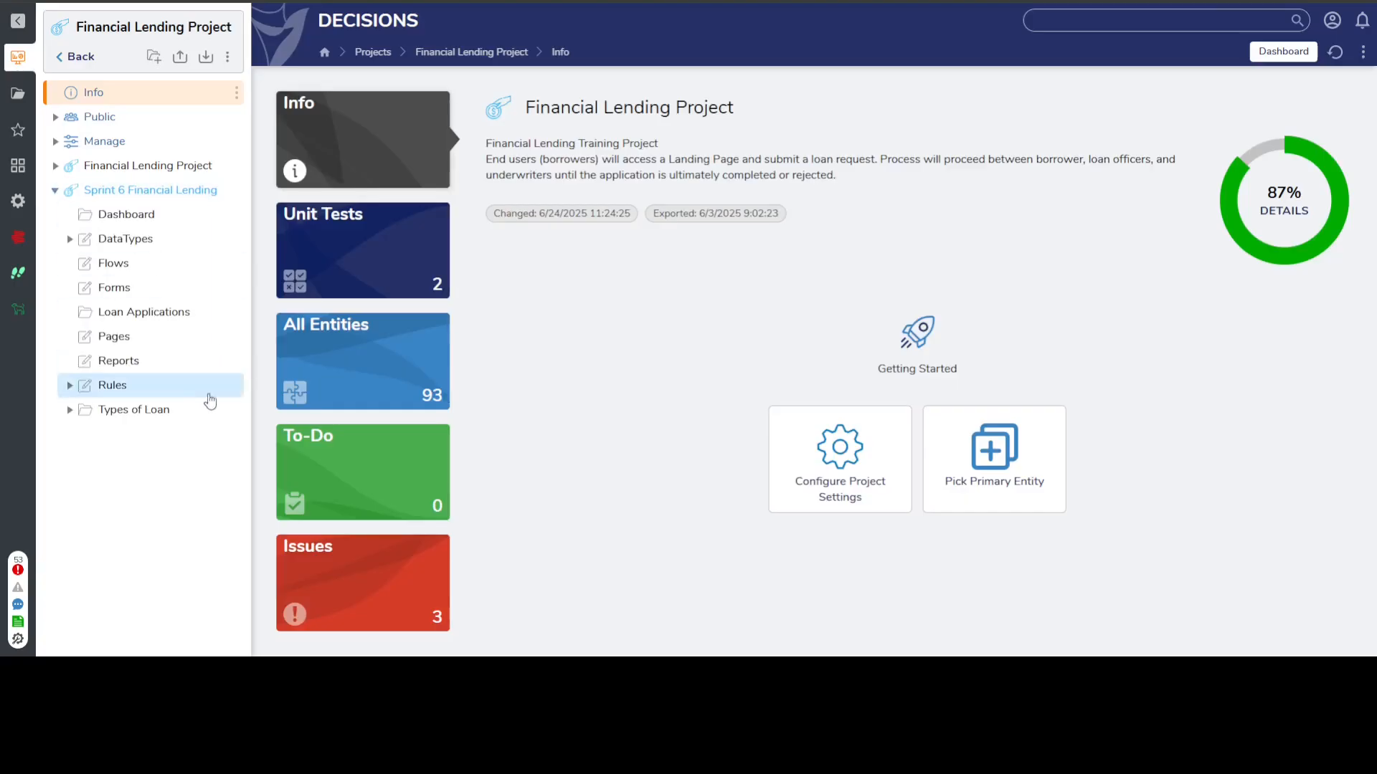
click(125, 409)
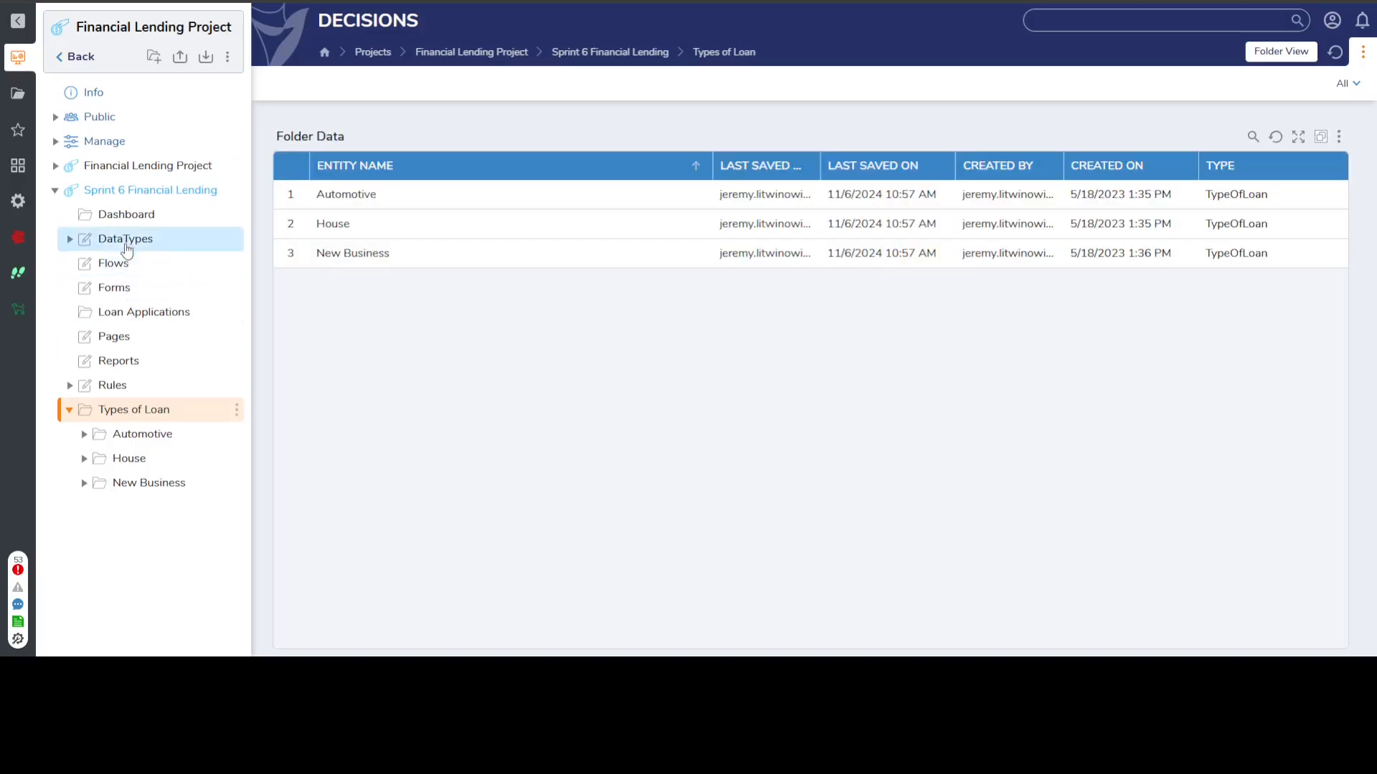
click(100, 239)
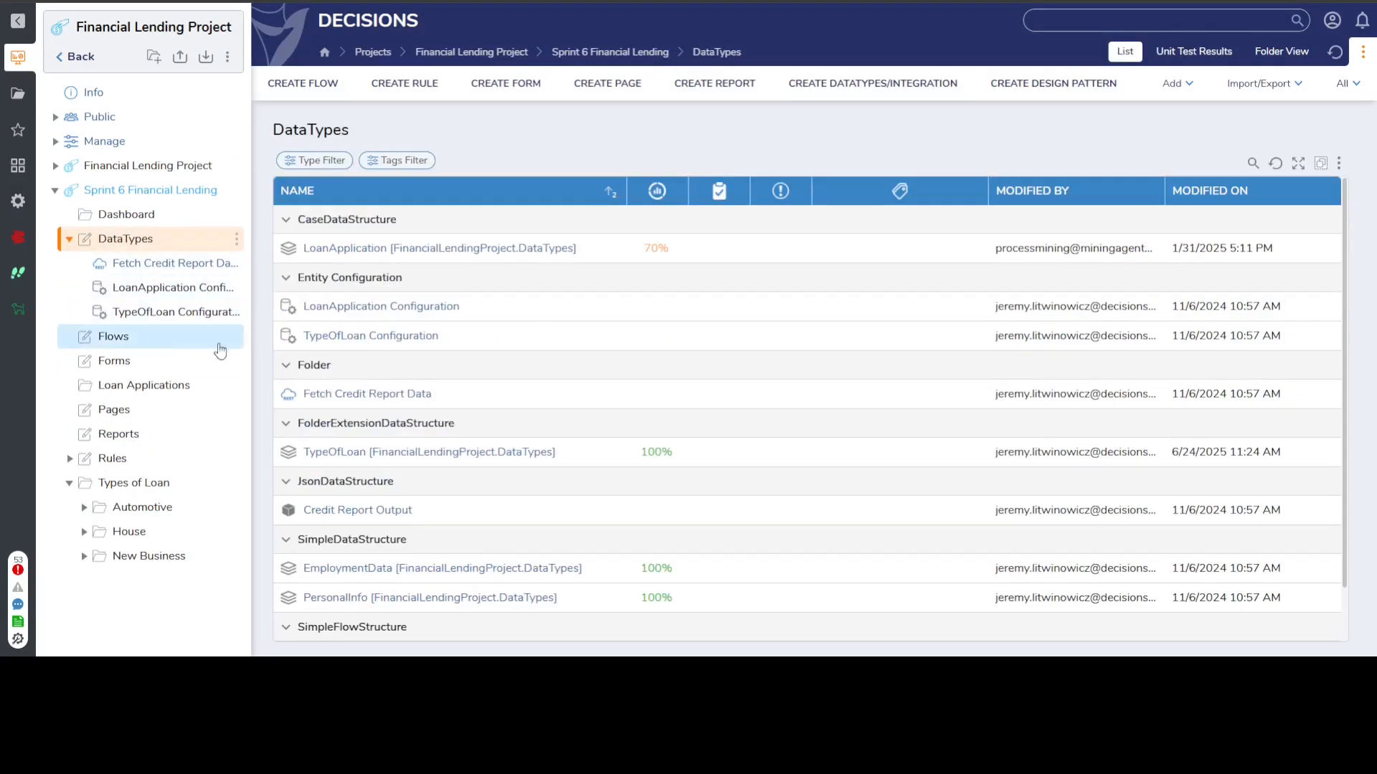
Open the TypeOfLoan structure for editing and examine its Show In Tree setting and its action options.
right_click(403, 450)
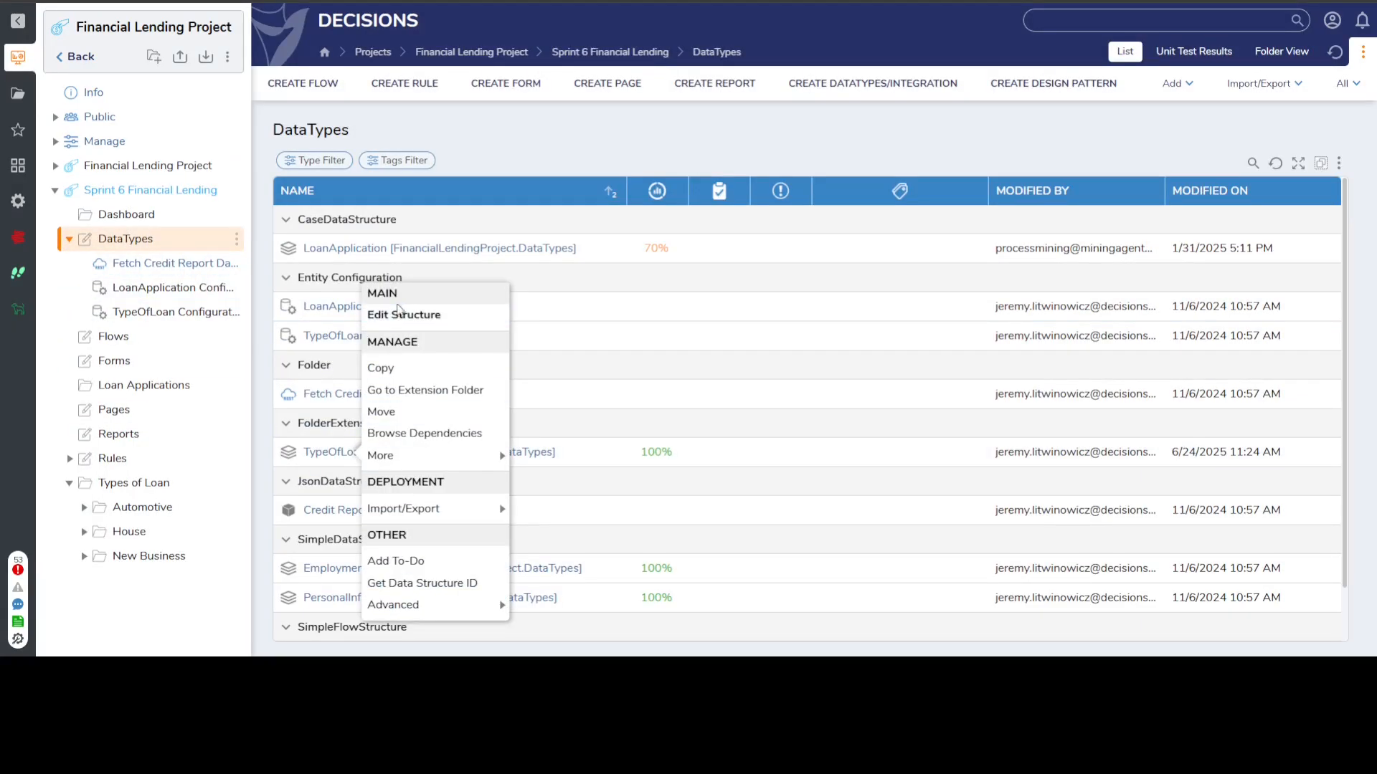
click(402, 314)
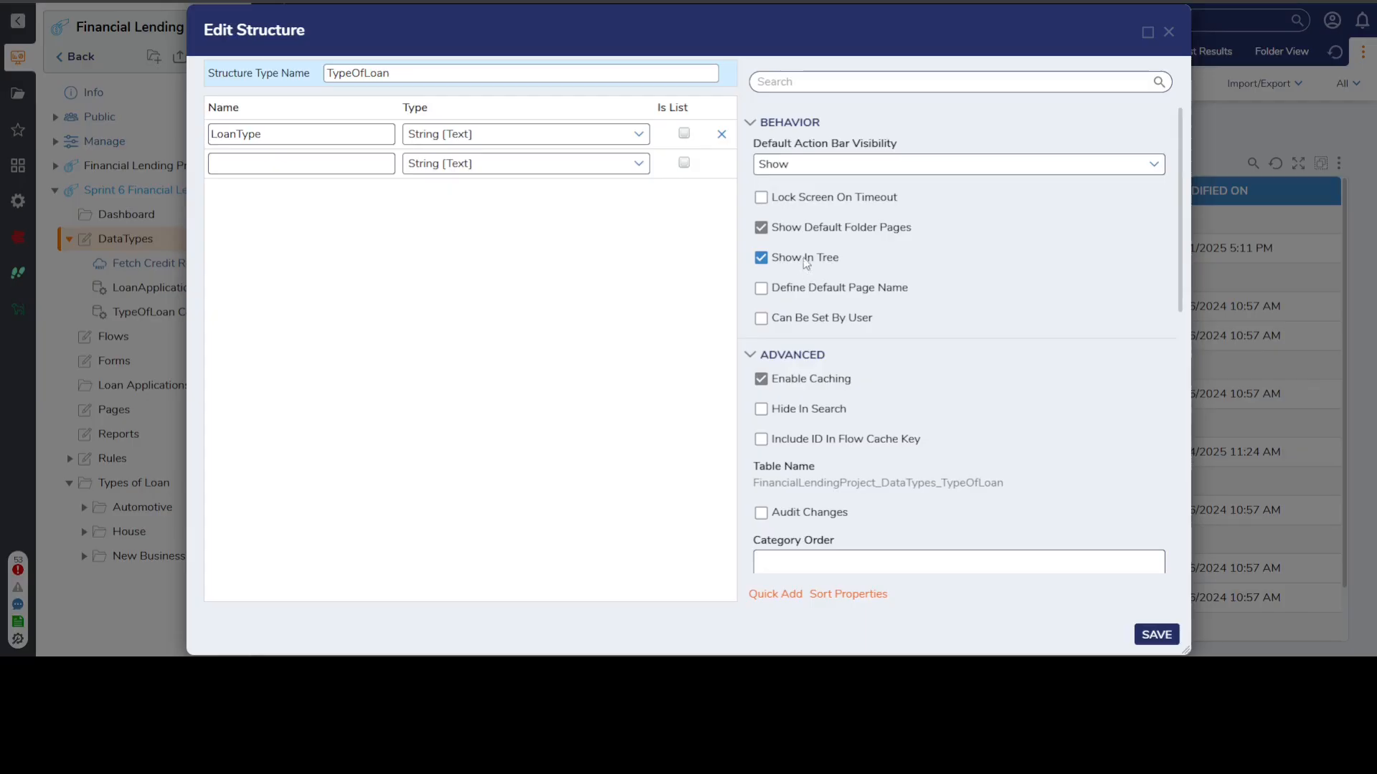
scroll(801, 256, down, 5)
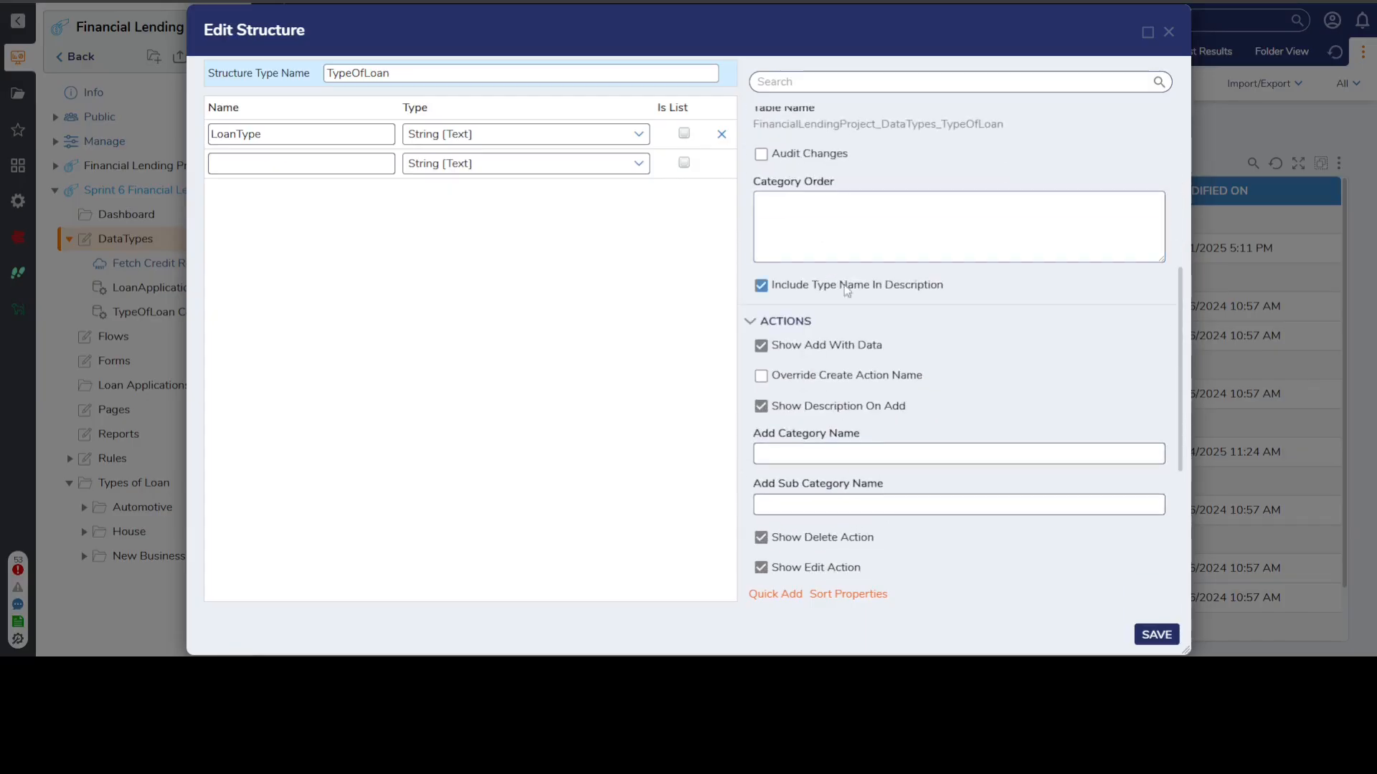
scroll(916, 302, down, 3)
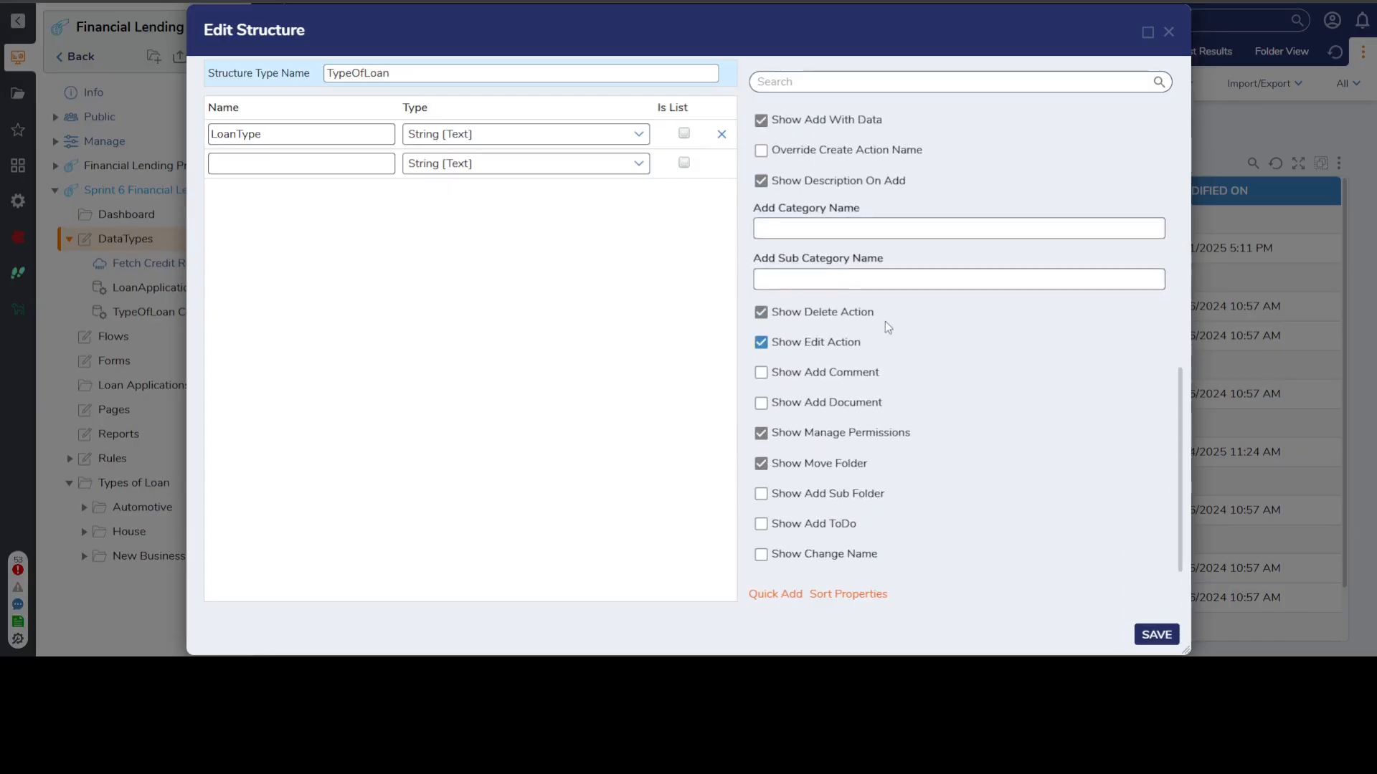
scroll(902, 292, up, 1)
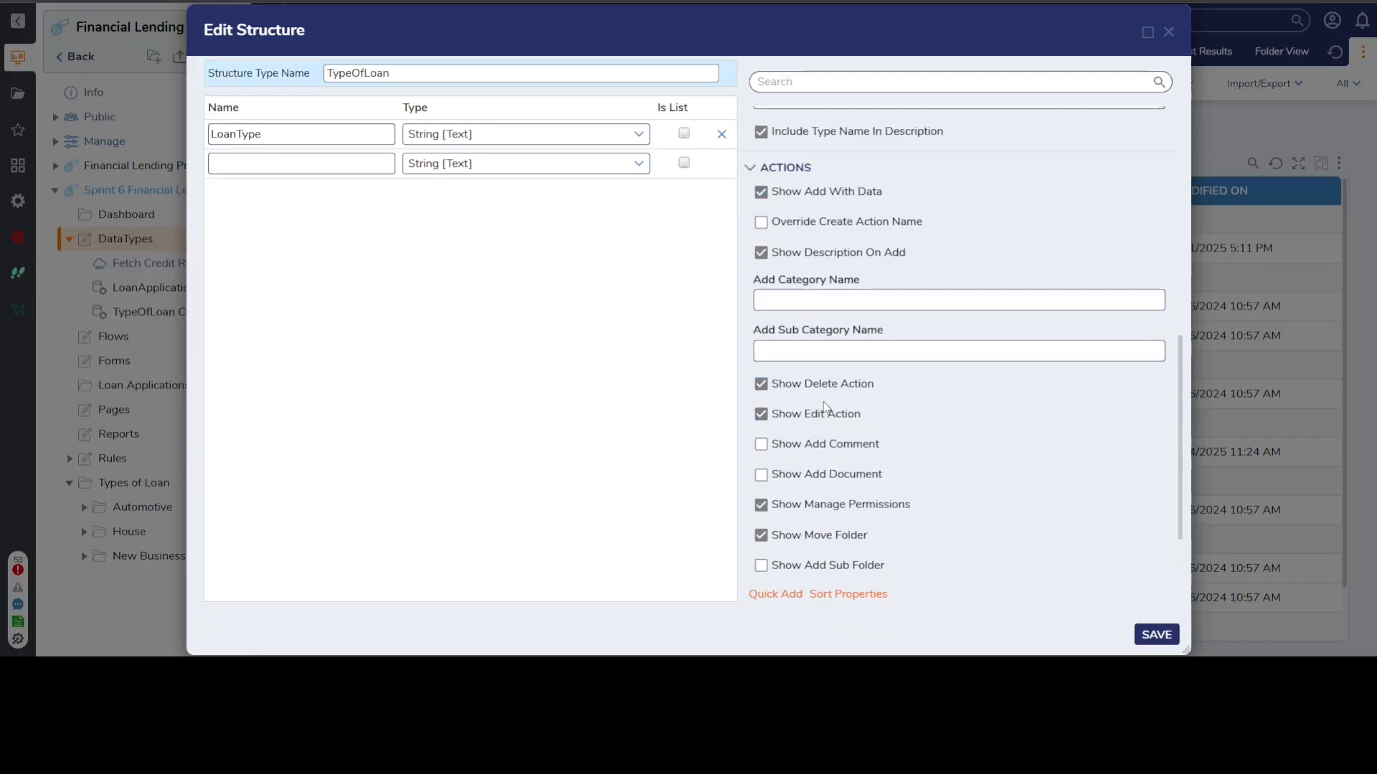
scroll(837, 544, down, 1)
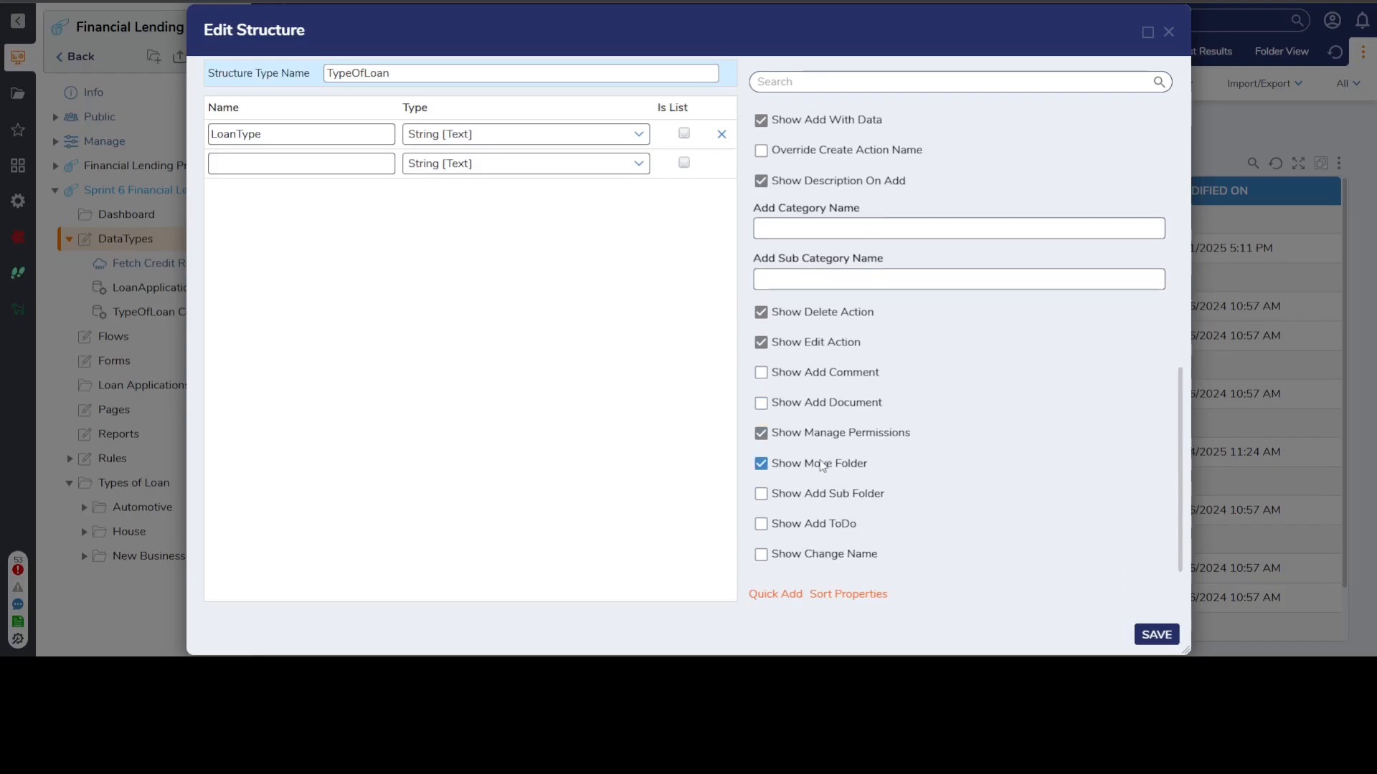
Close the TypeOfLoan structure without saving, and view the entries of the Types of Loan folder in the project tree.
click(1168, 33)
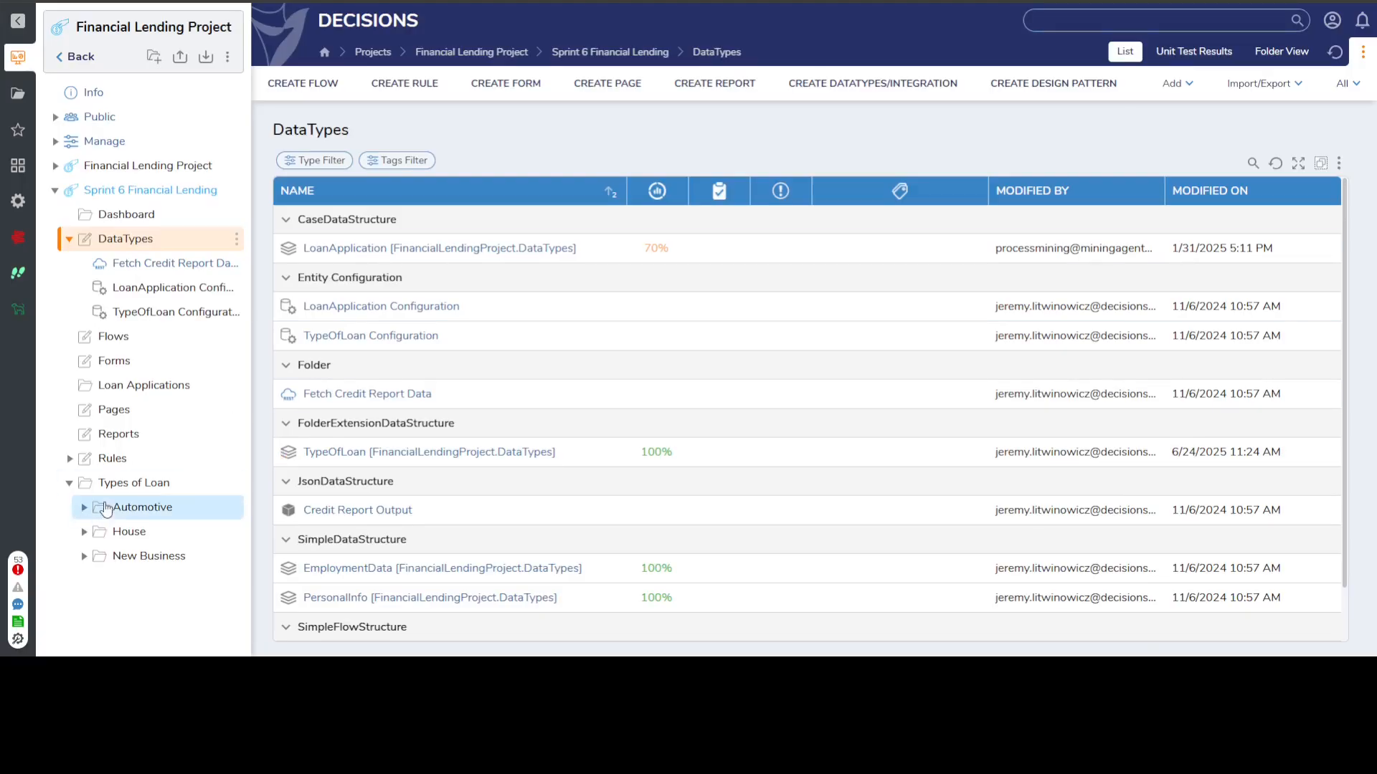
click(105, 487)
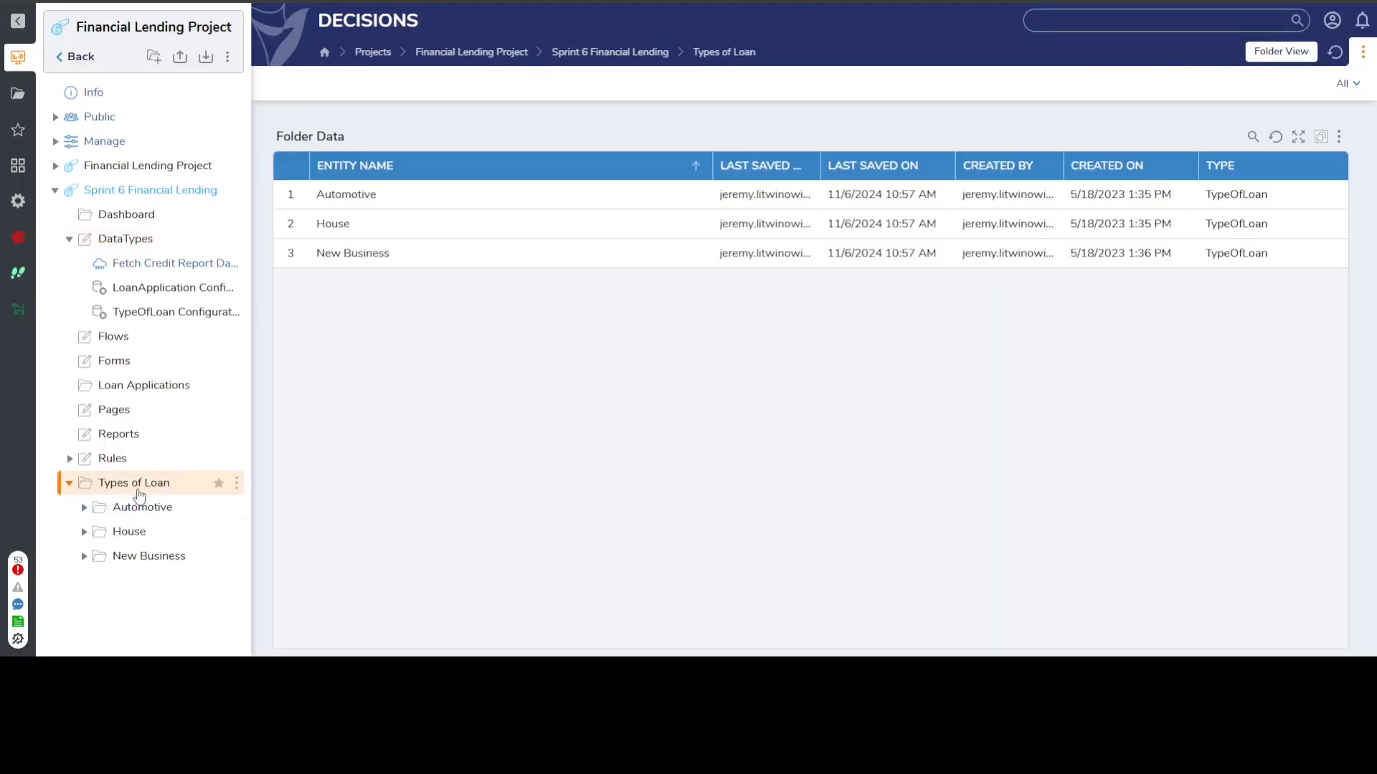
click(70, 482)
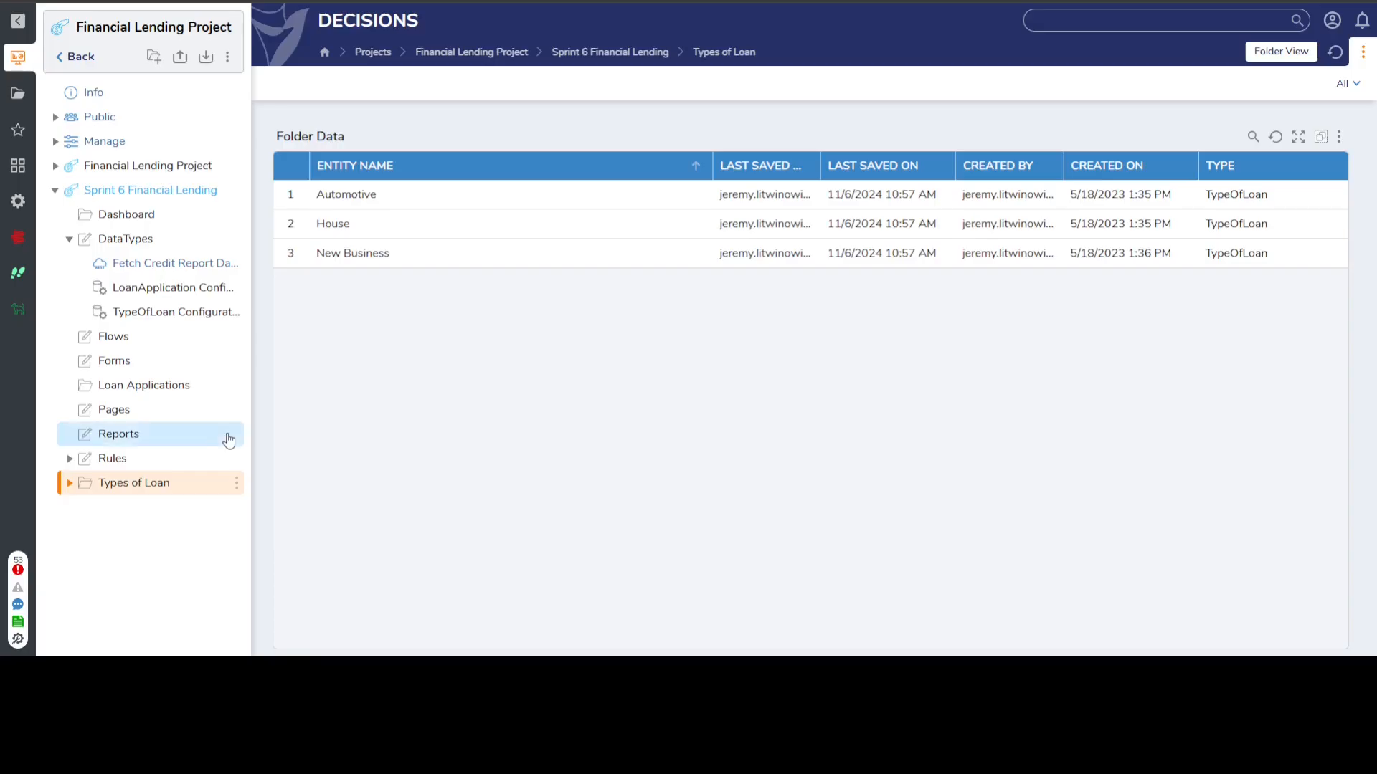
click(69, 482)
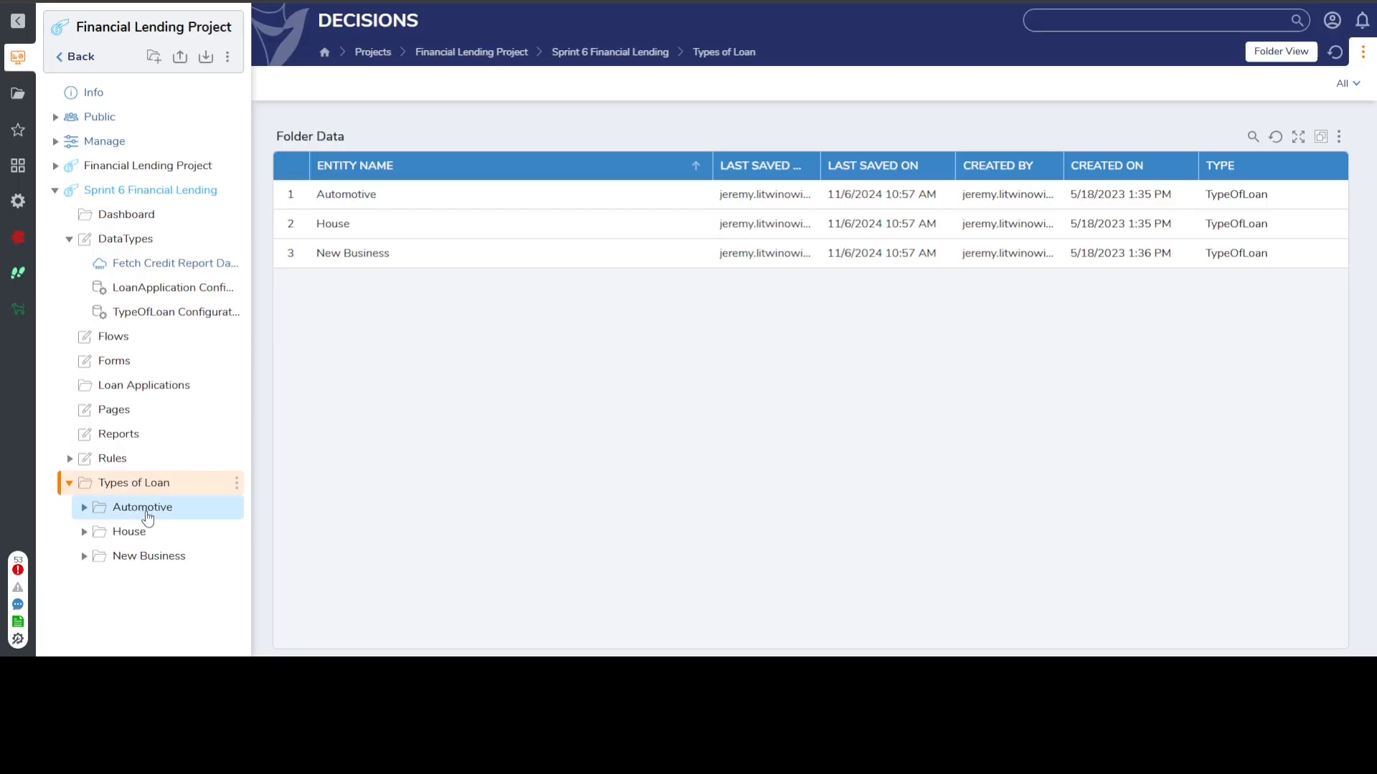
Review the actions available on the Automotive loan type folder.
click(236, 507)
mouse_move(285, 511)
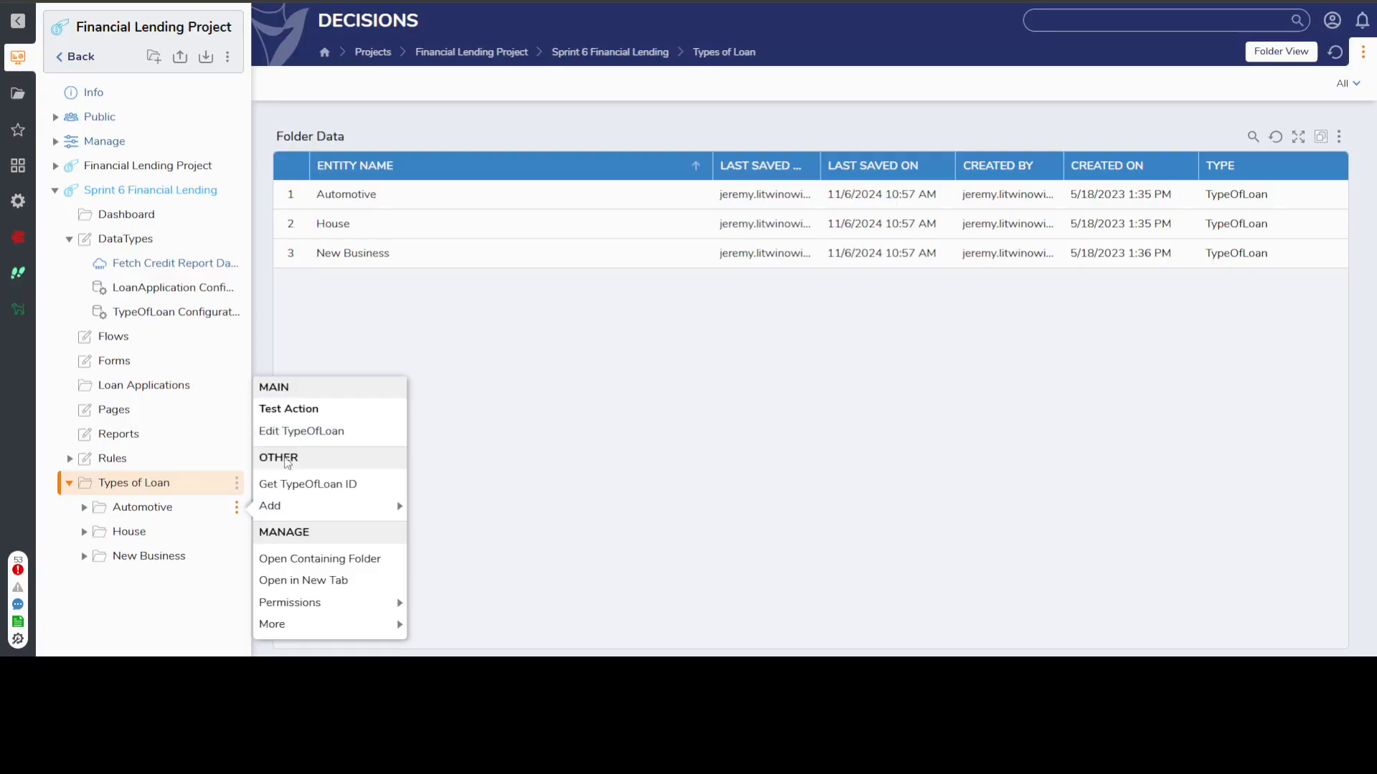
mouse_move(323, 608)
Open the form for adding a user-defined TypeOfLoan entity to the Types of Loan folder, and close it without adding anything.
right_click(149, 488)
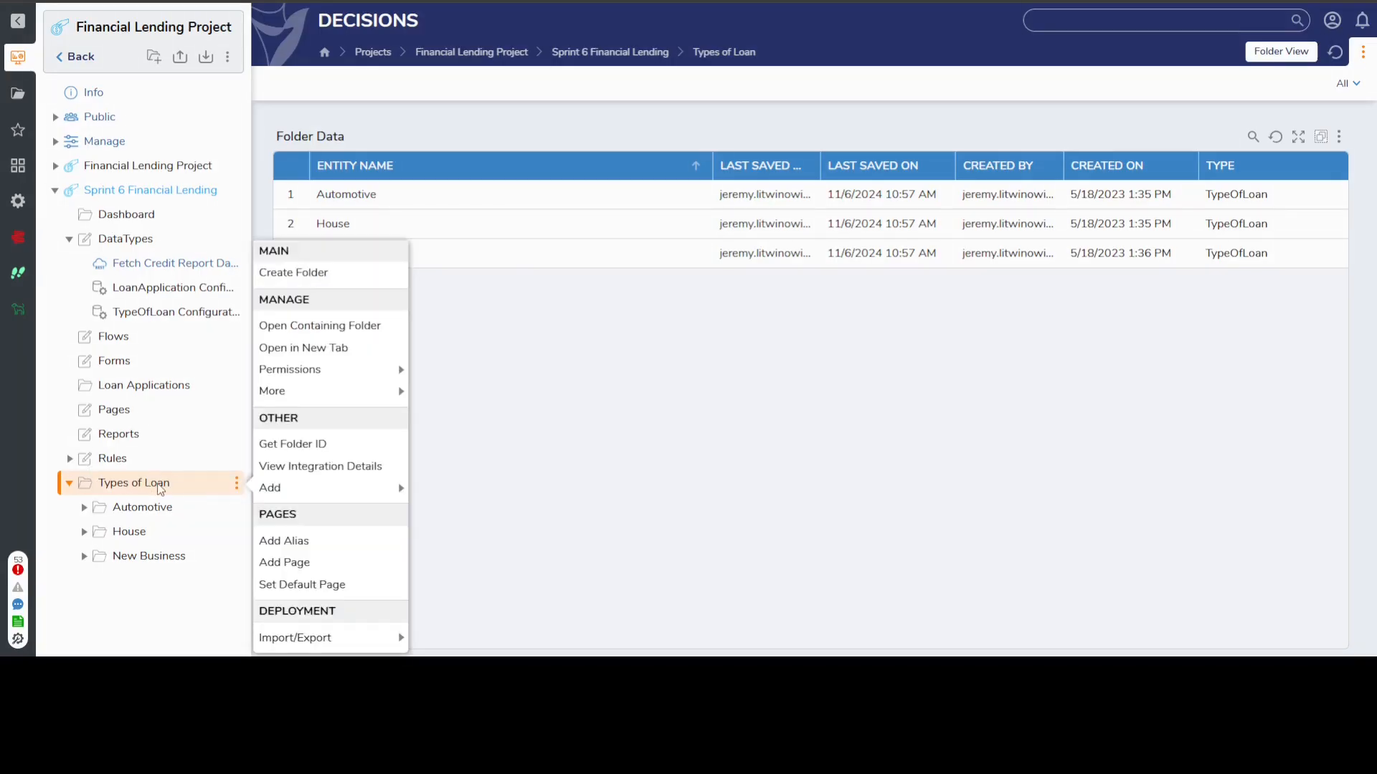
mouse_move(331, 497)
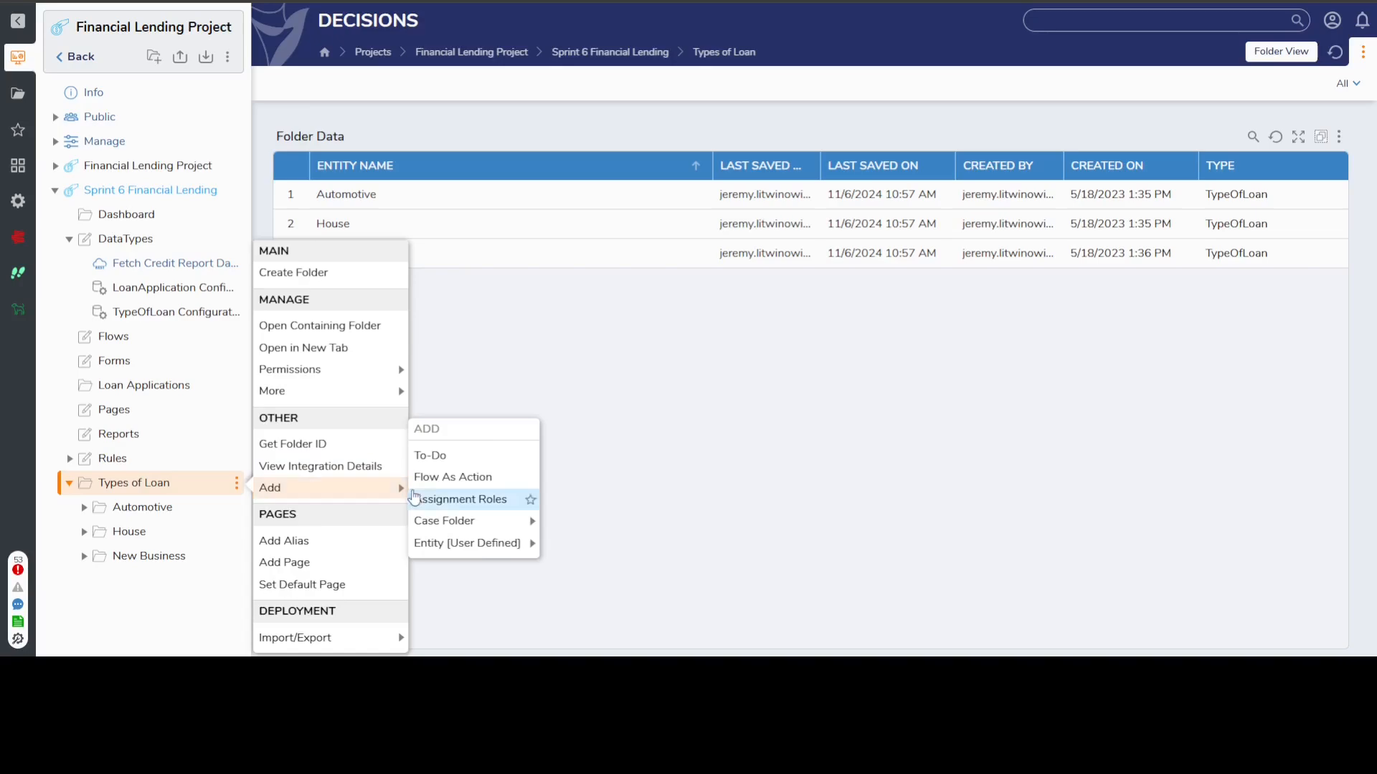
mouse_move(467, 545)
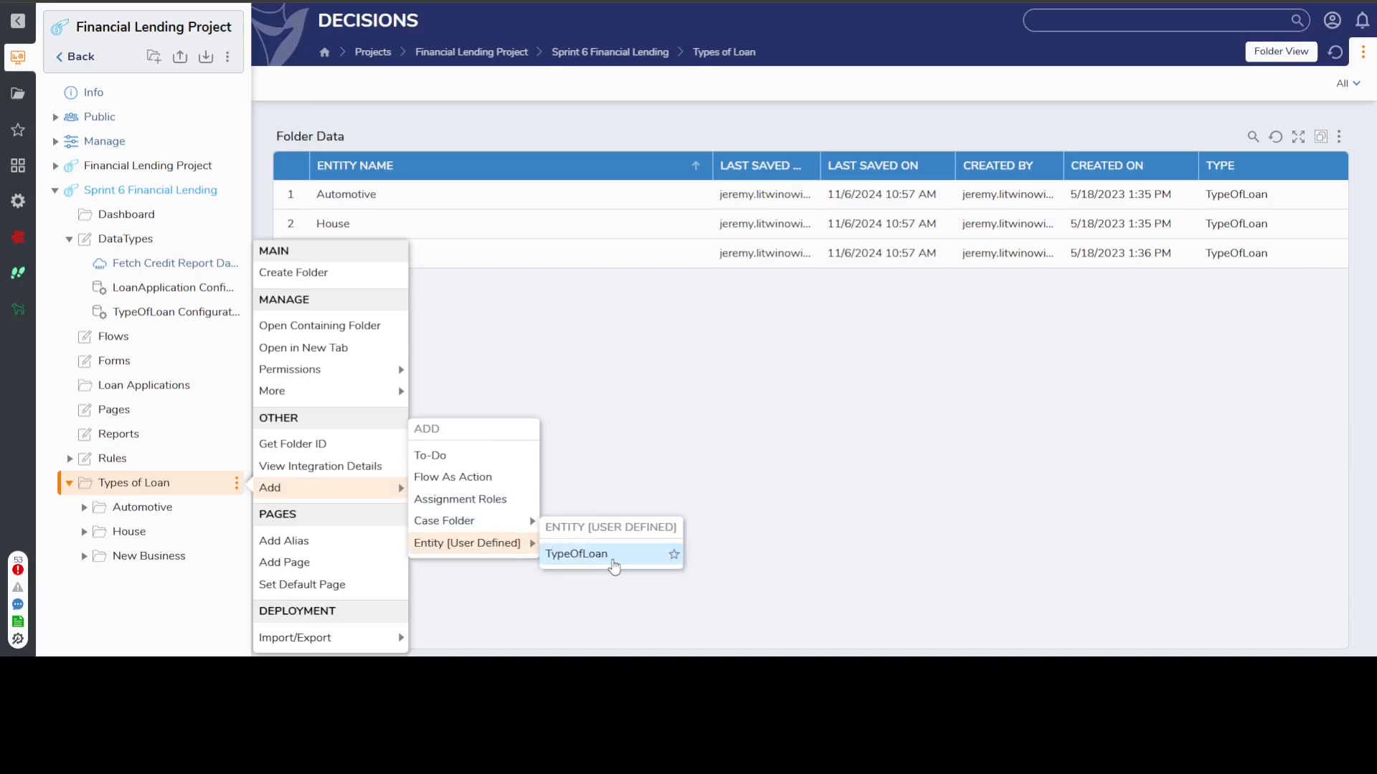
click(614, 566)
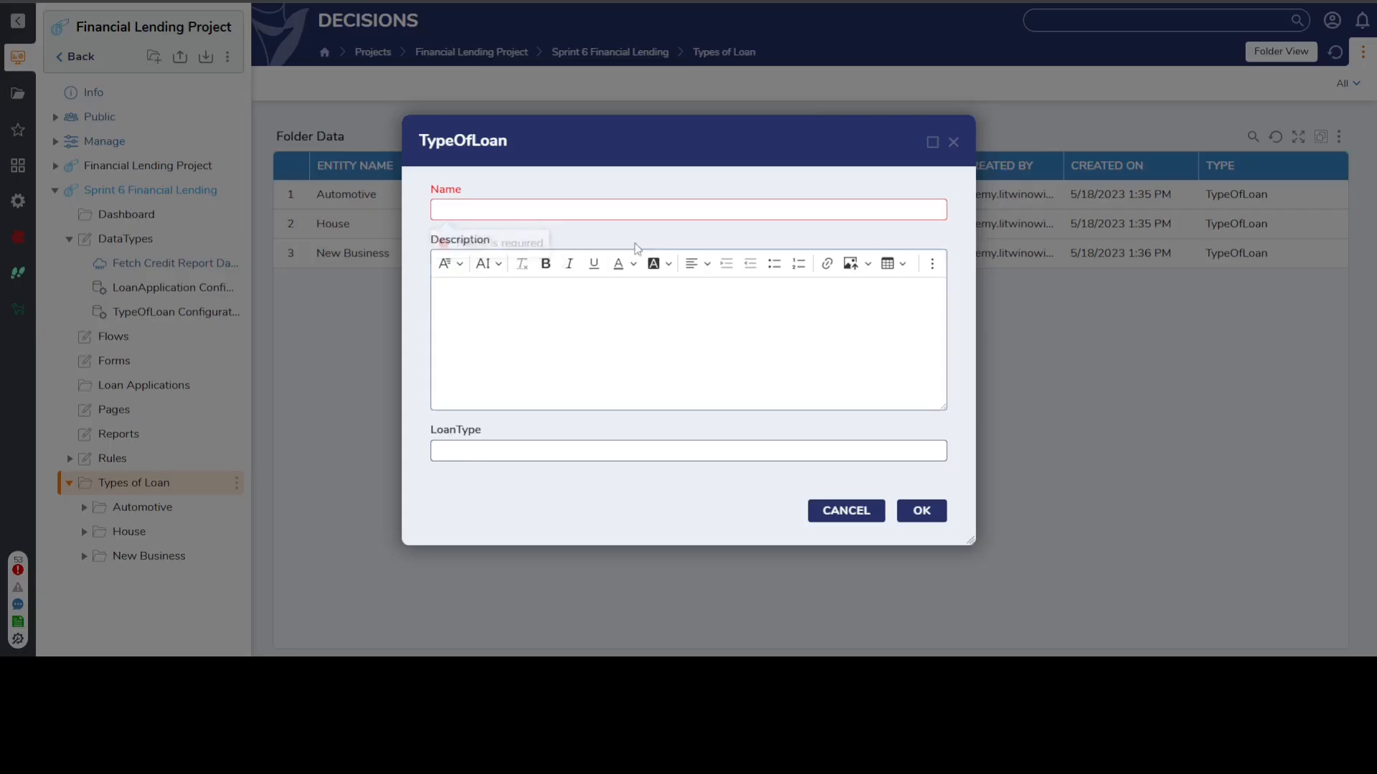
click(953, 144)
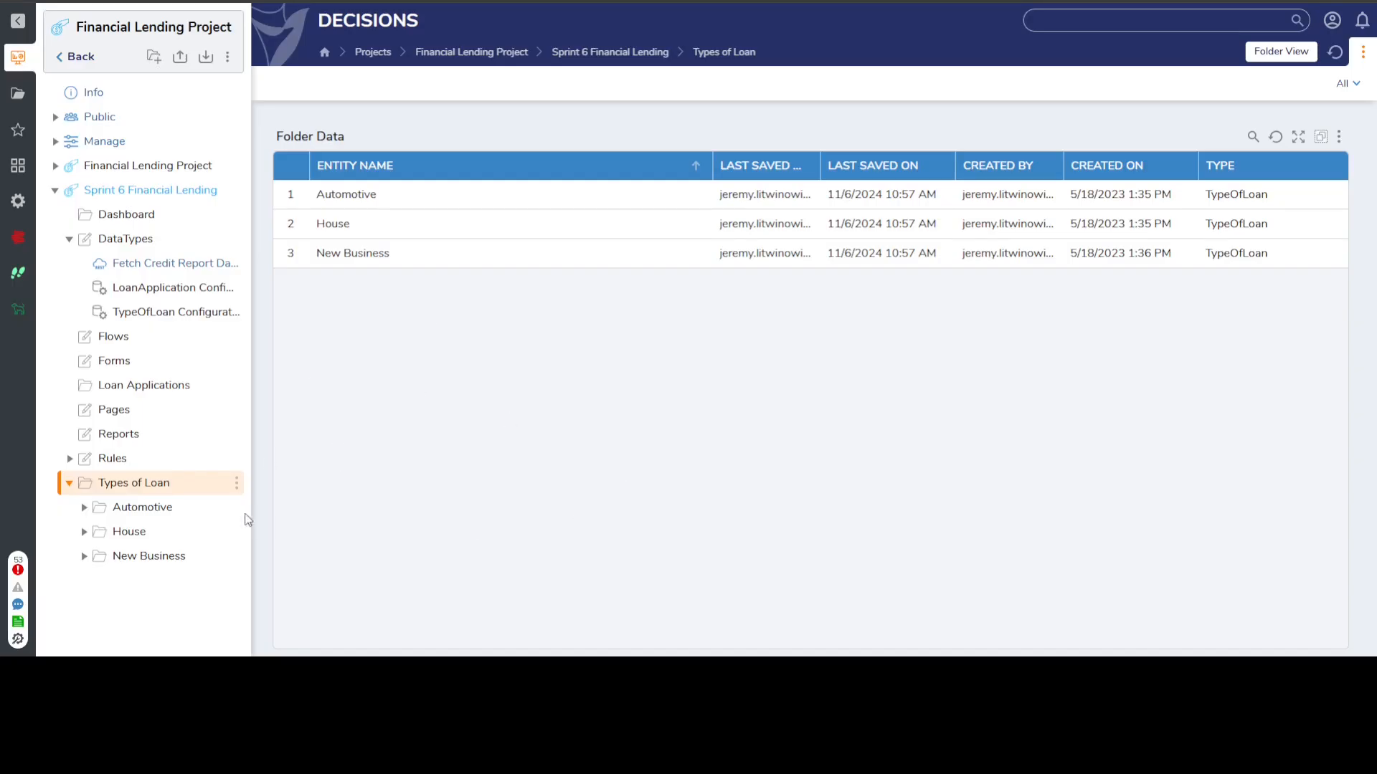
Open the Automotive entry's Edit TypeOfLoan form to view its fields, and close it without saving.
right_click(132, 490)
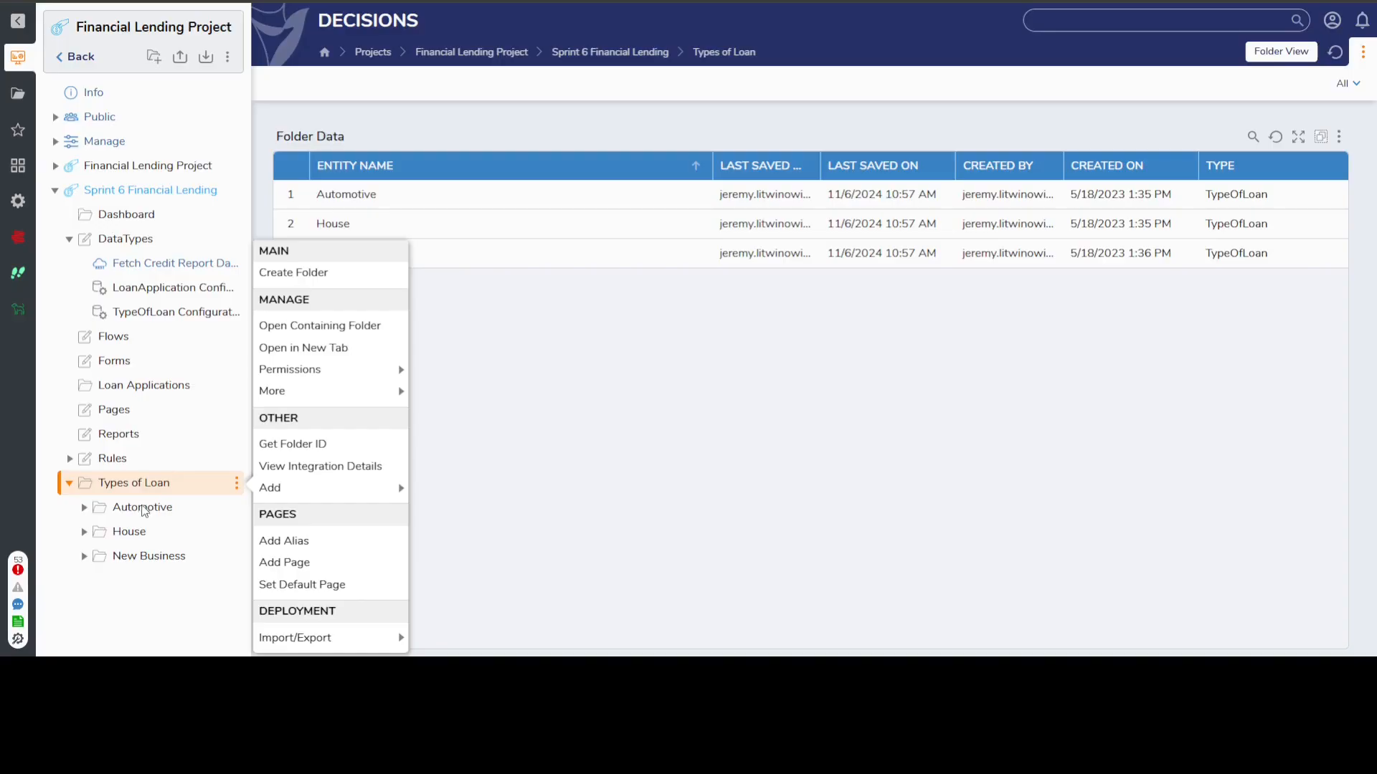
right_click(144, 509)
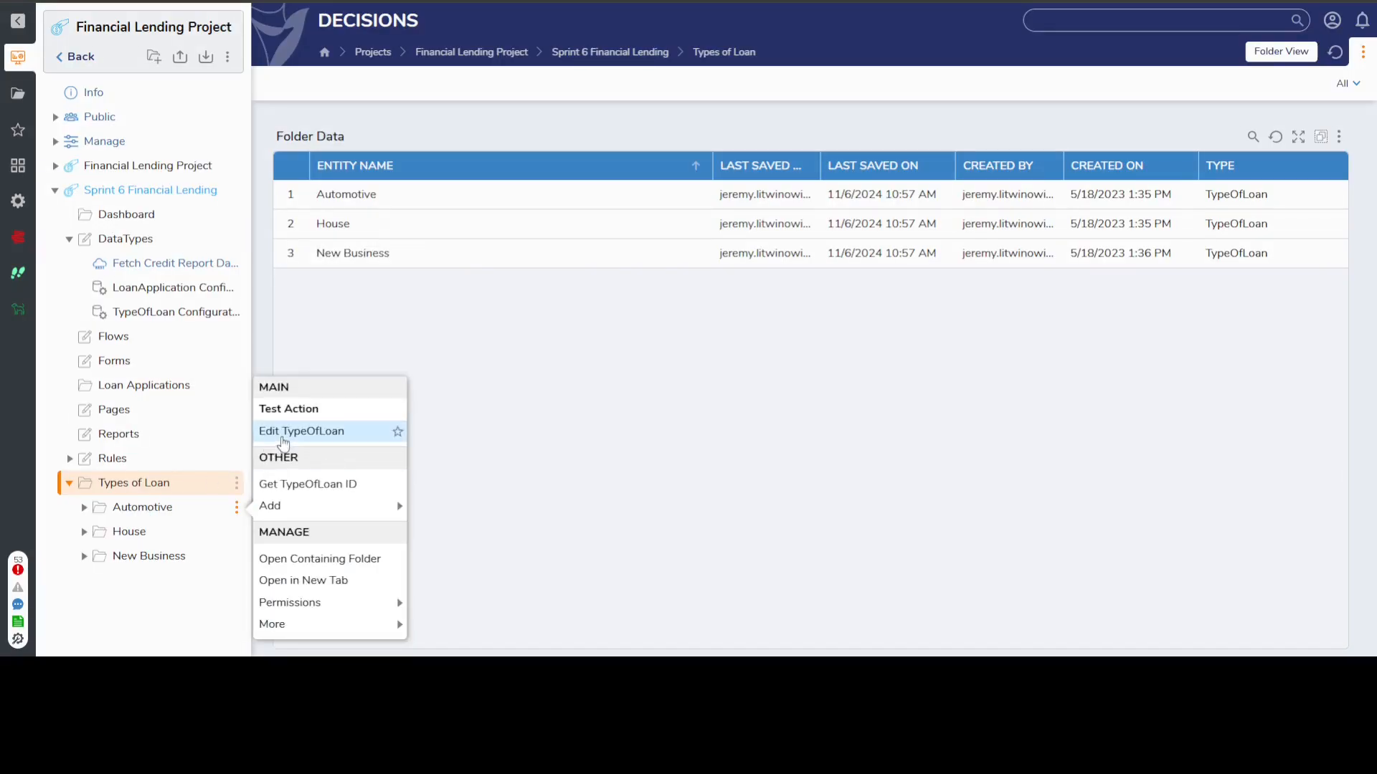
click(309, 431)
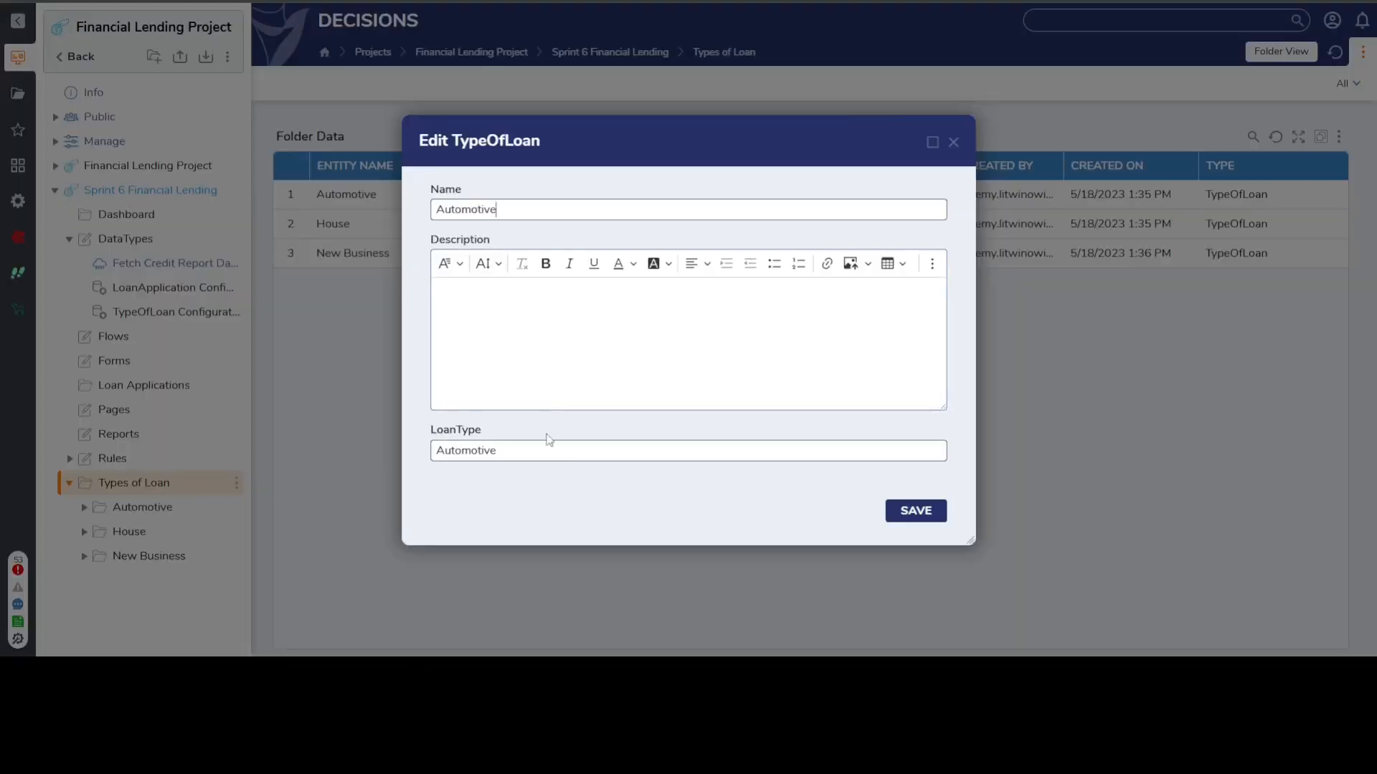
click(953, 142)
Edit the TypeOfLoan structure in the DataTypes folder to turn off Show Delete Action, and save the structure.
click(143, 240)
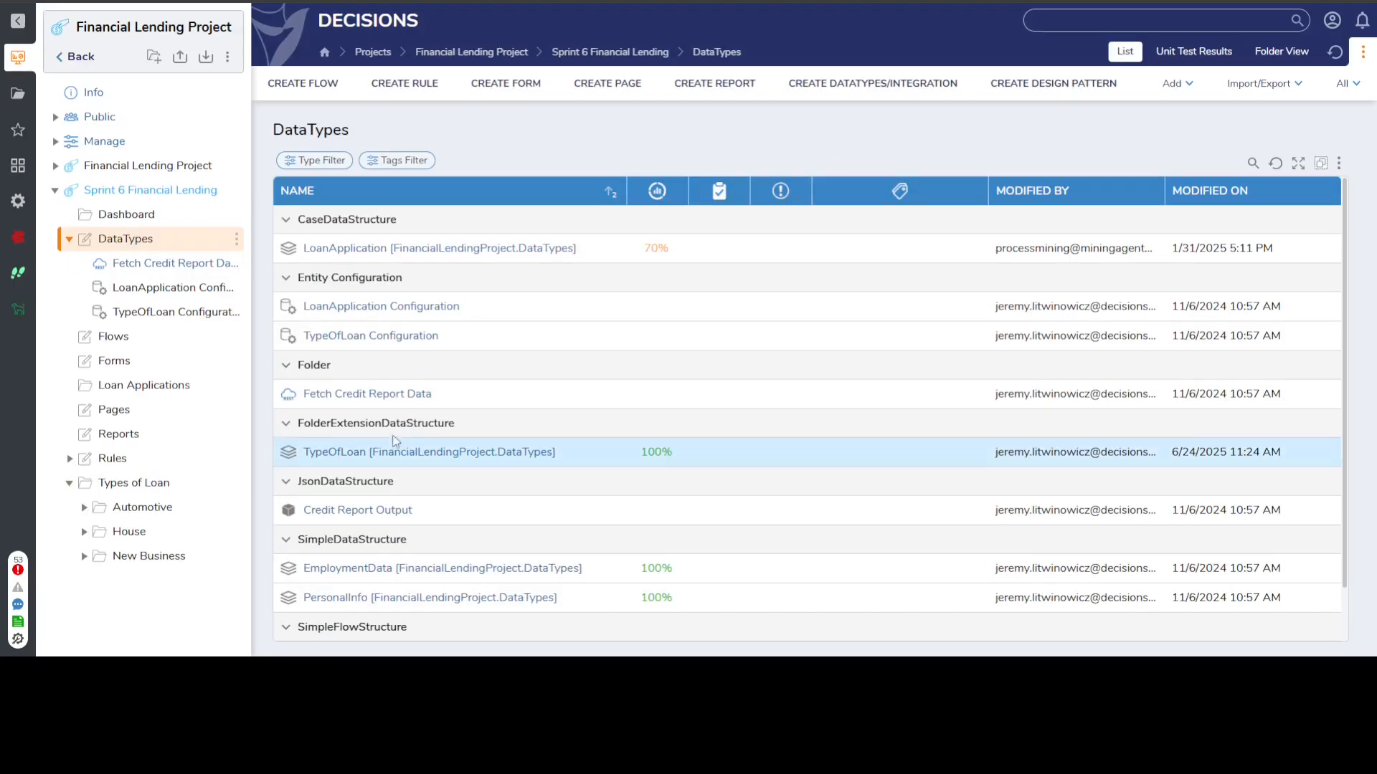
right_click(359, 453)
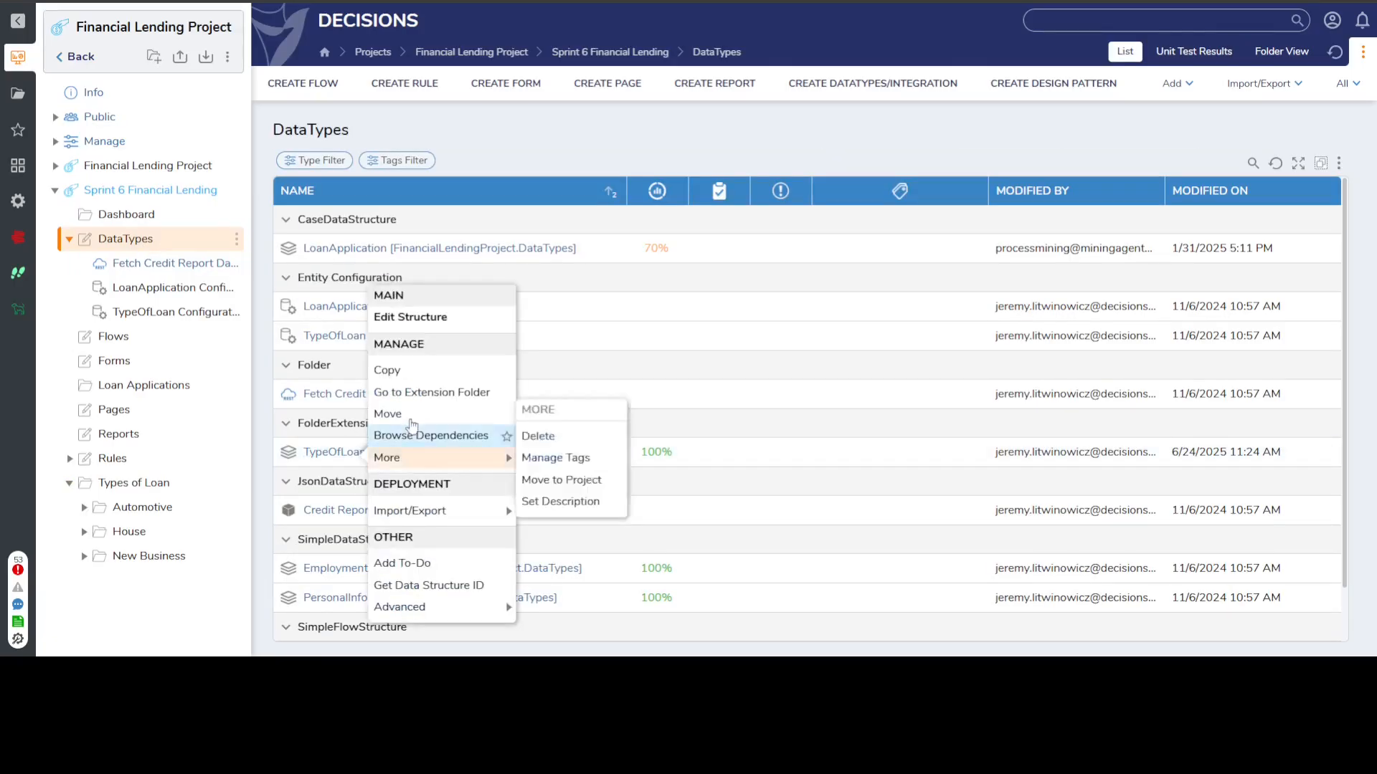
click(427, 316)
scroll(821, 374, down, 8)
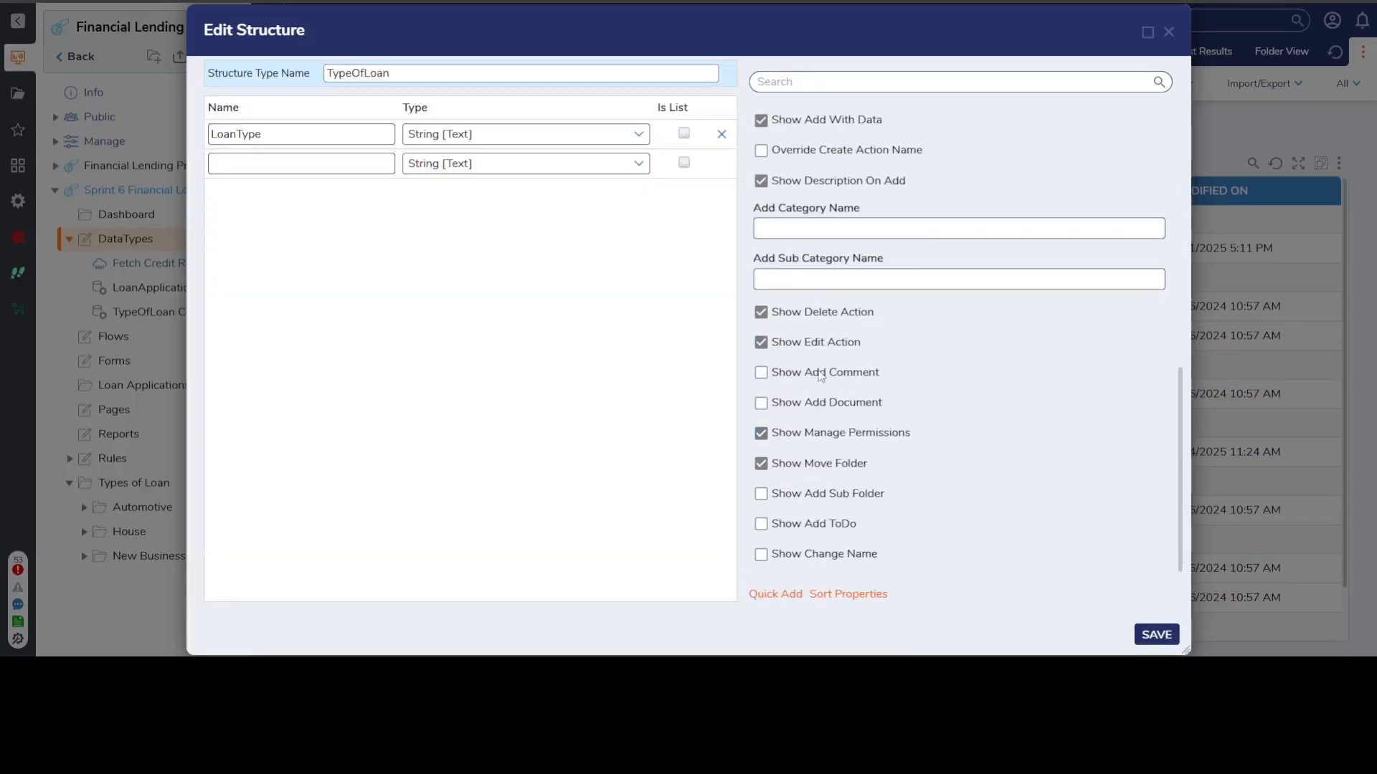
click(761, 312)
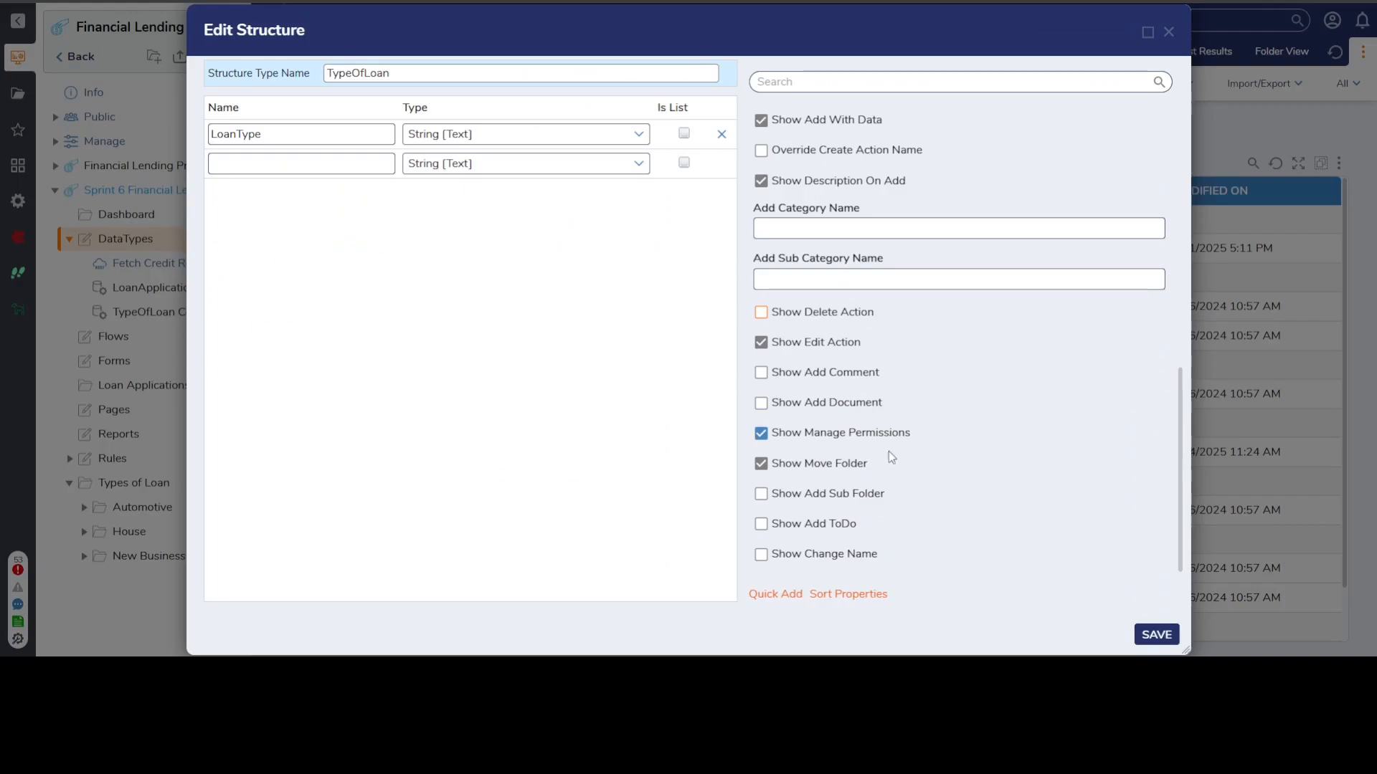
click(1155, 634)
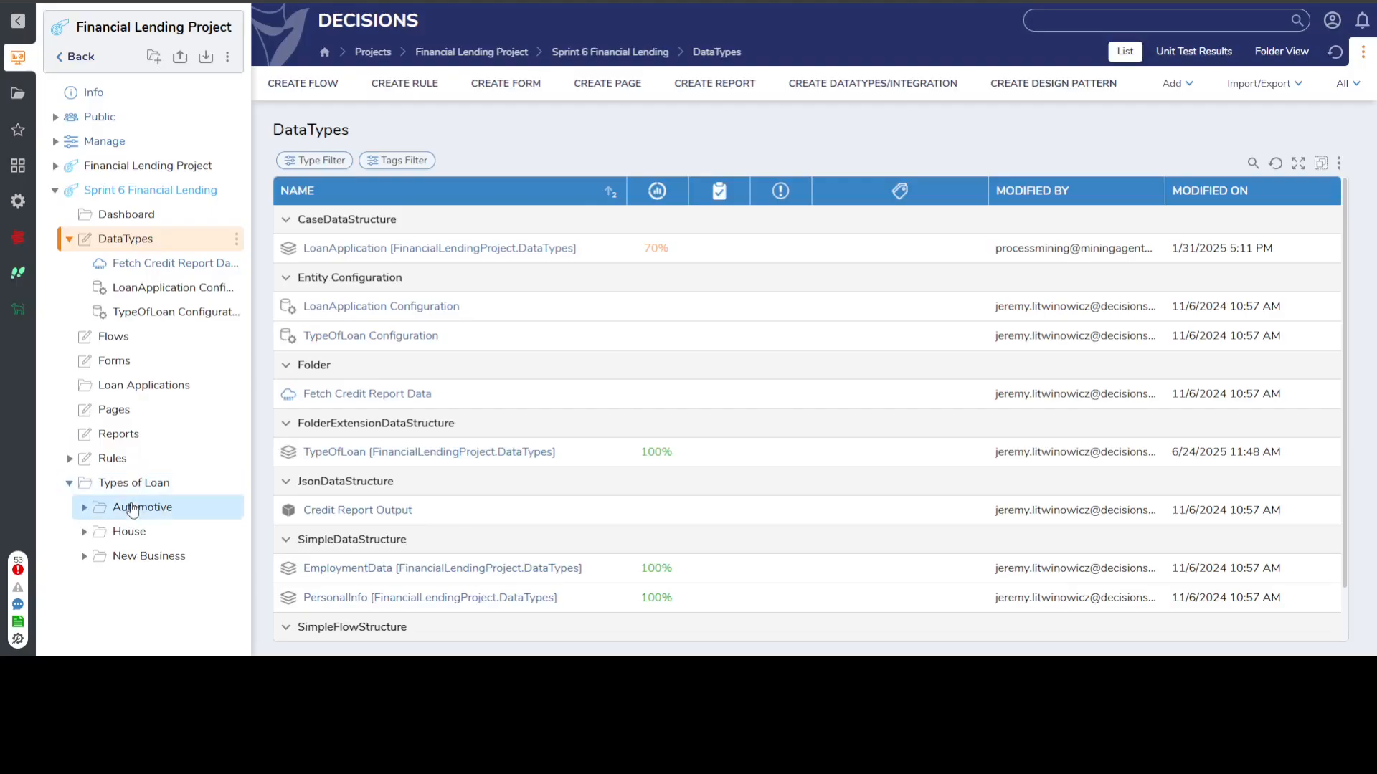
Reopen the Types of Loan folder and check Automotive's actions, including the additional management options, for a delete action.
right_click(136, 514)
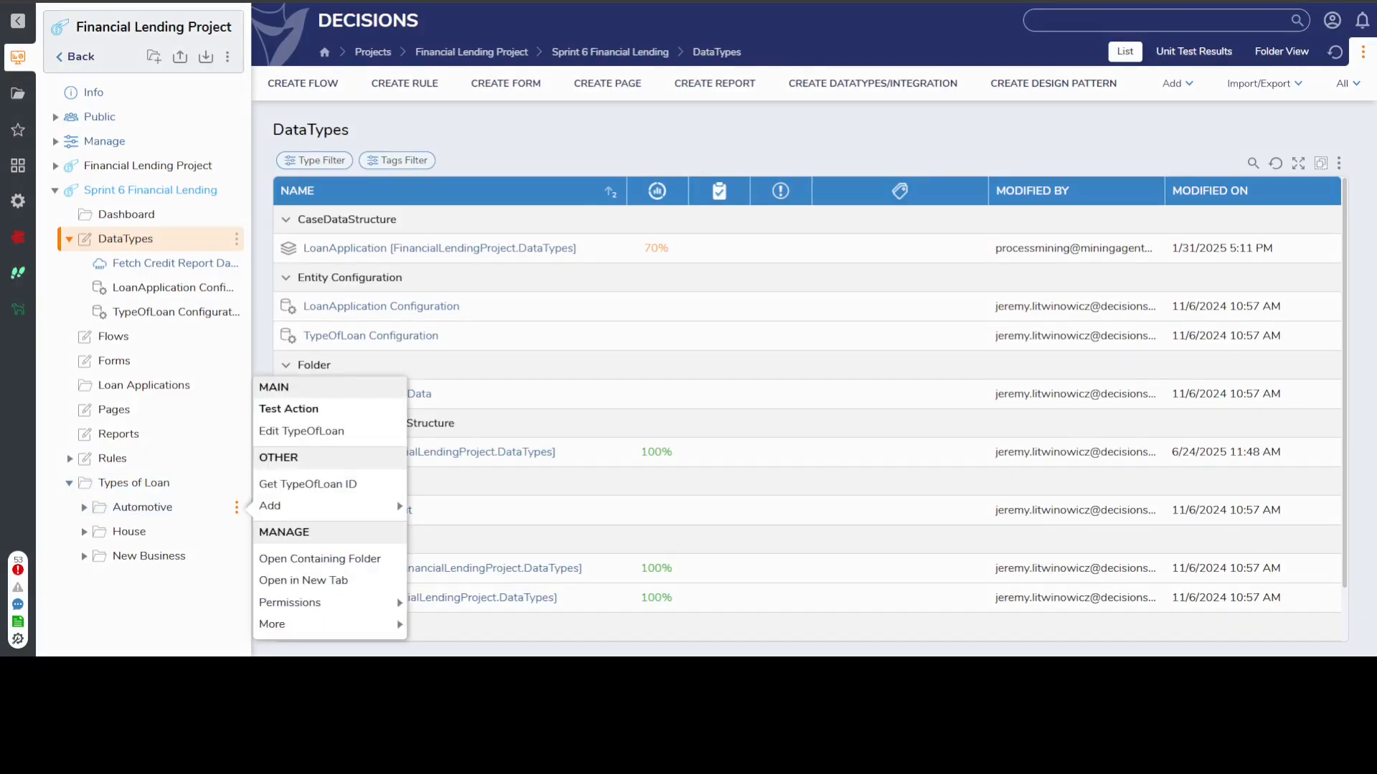
click(256, 463)
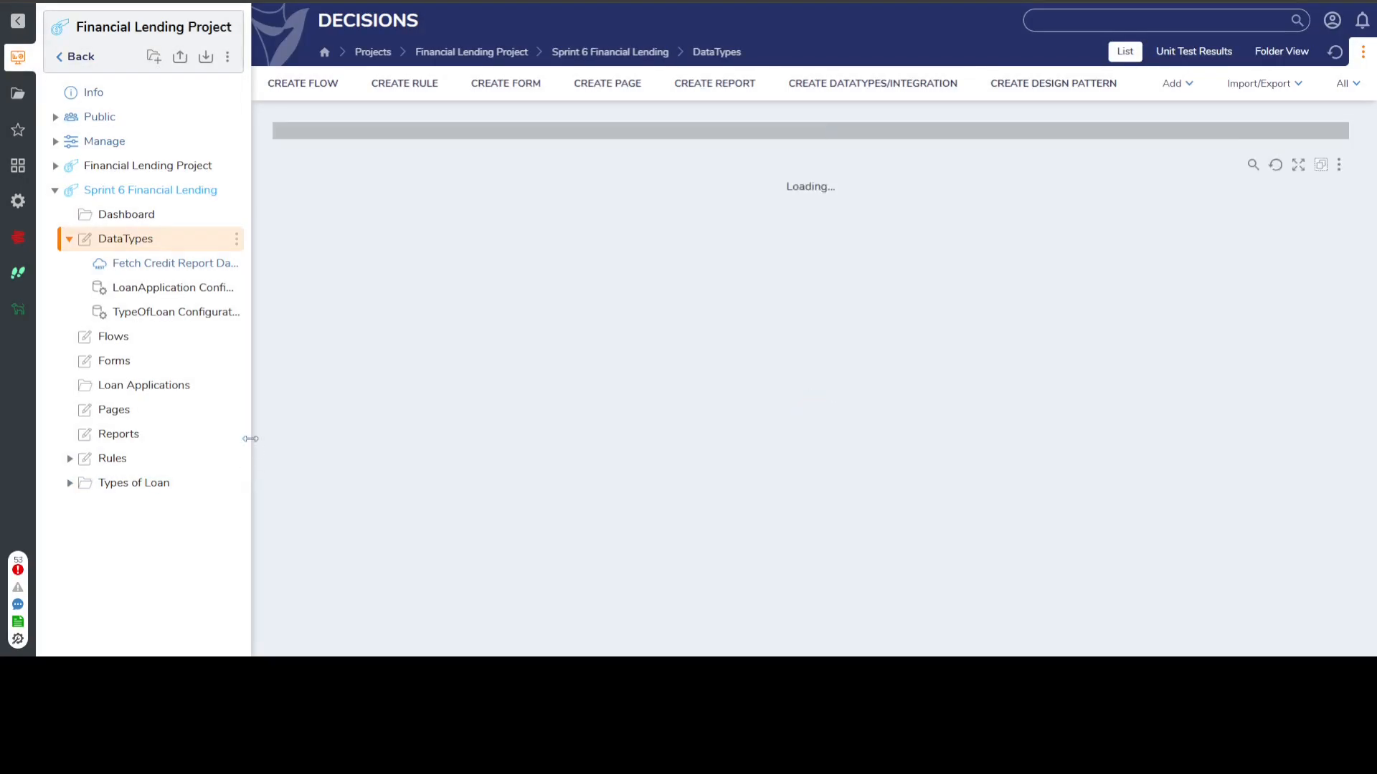
click(108, 484)
right_click(137, 514)
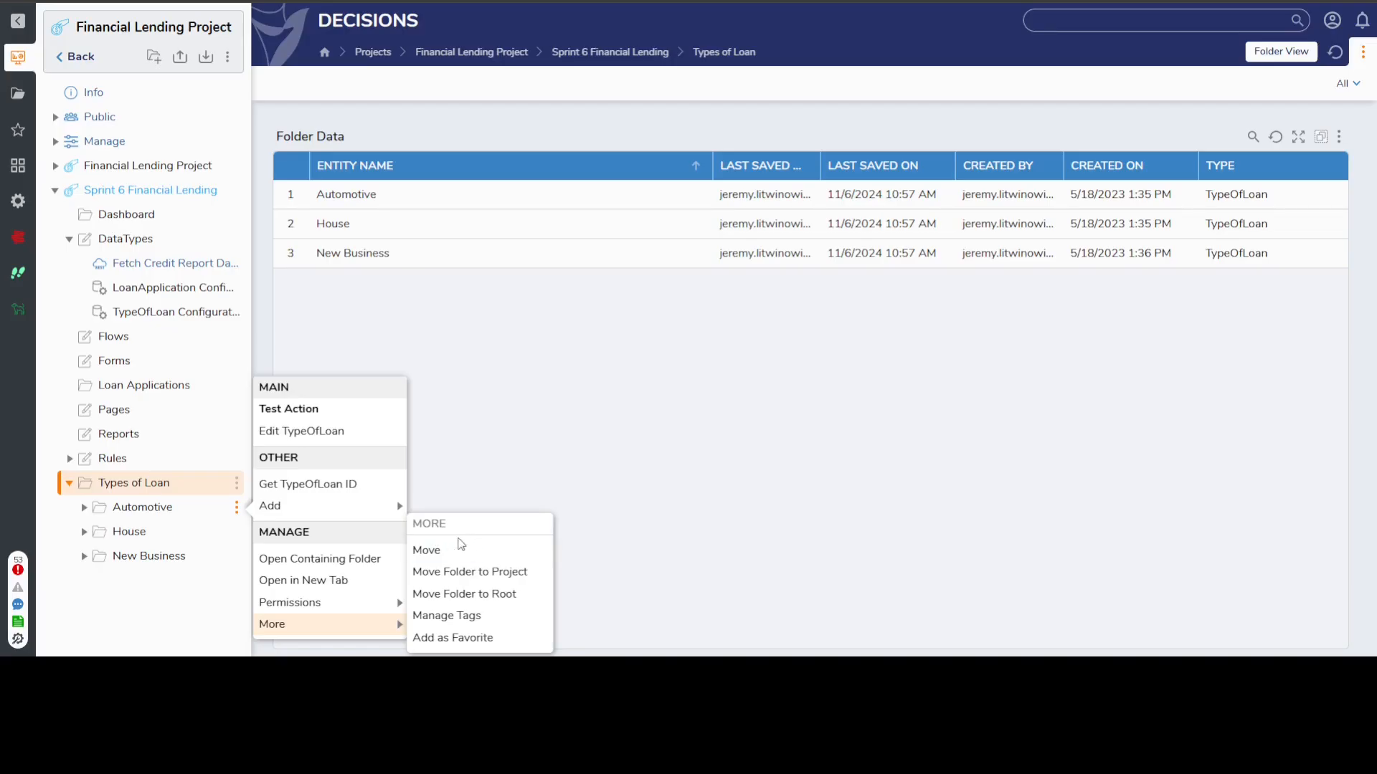
click(120, 595)
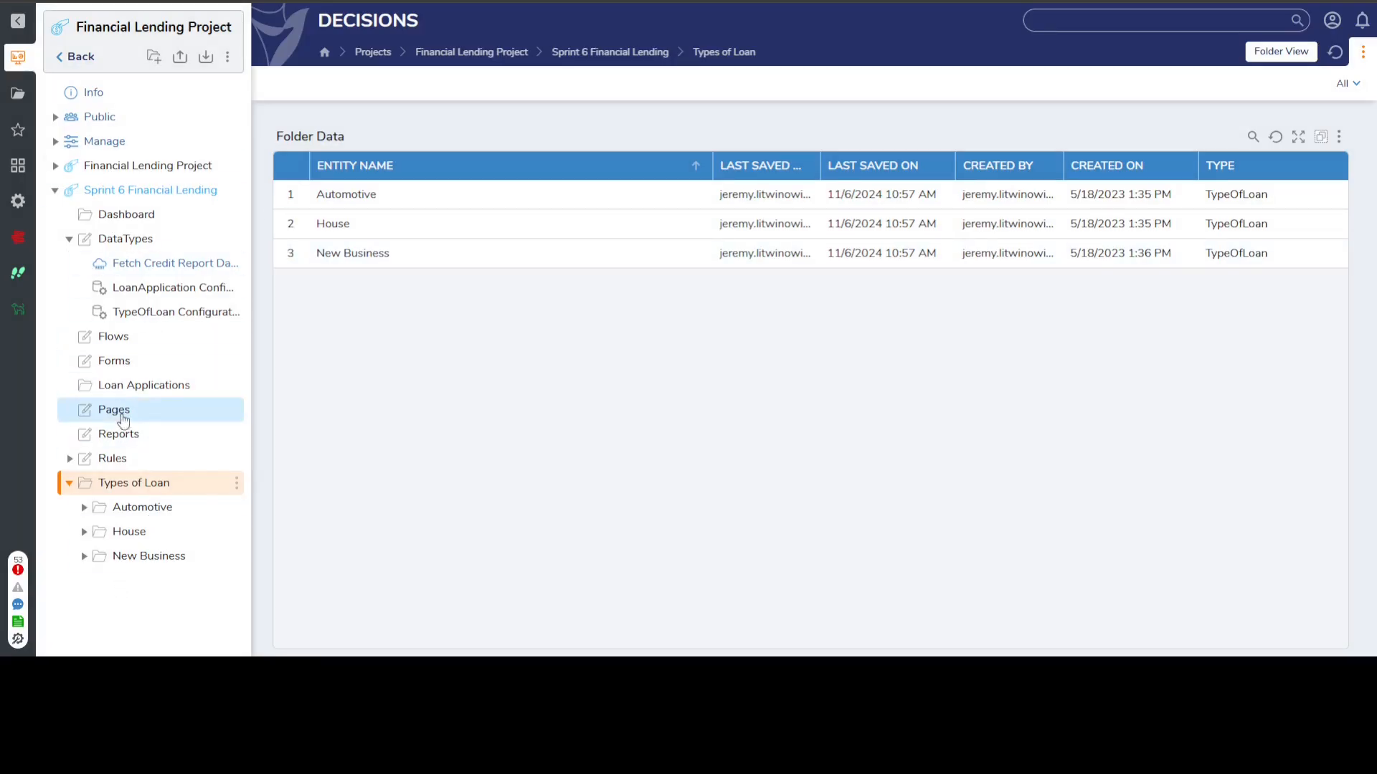
Expand the Automotive folder and view the case pages of its two loan applications.
click(84, 508)
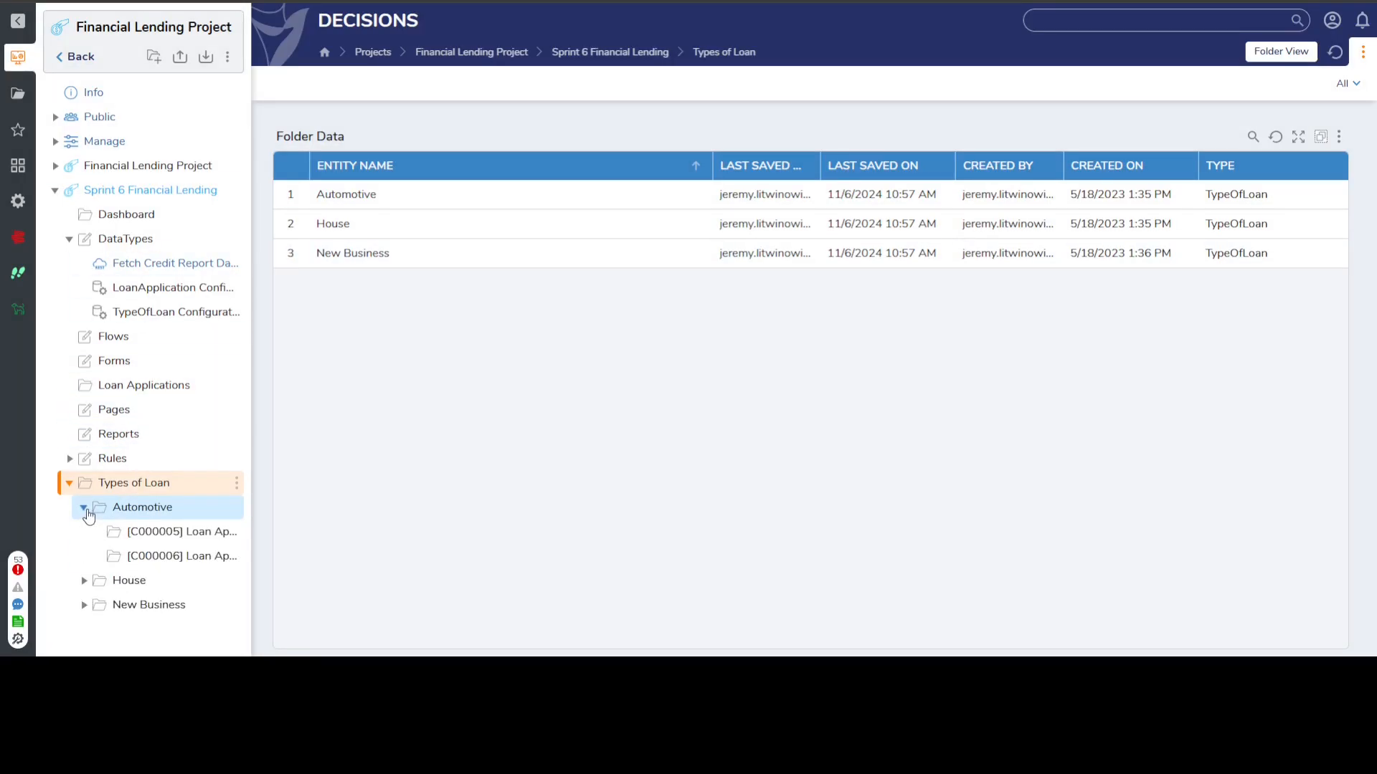
click(178, 529)
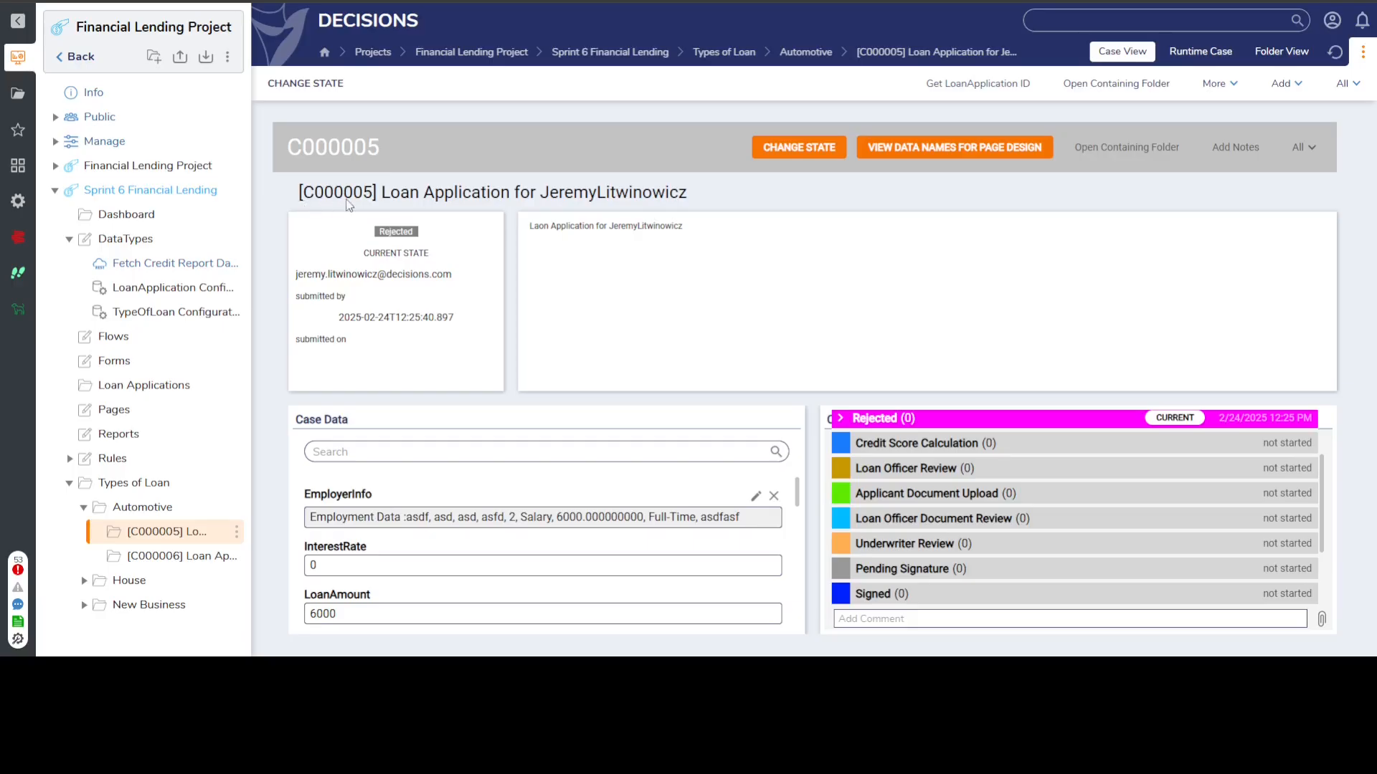
click(176, 556)
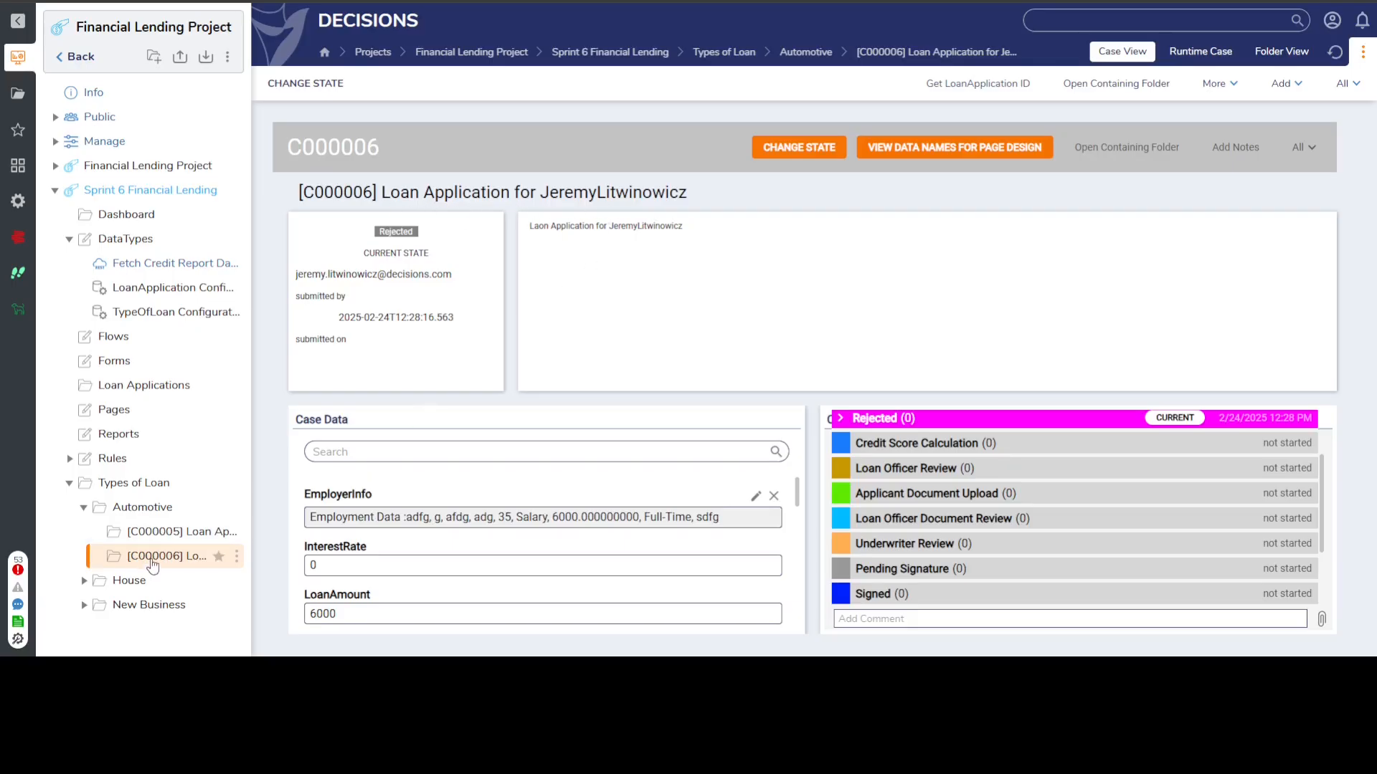
View the Change State options for Automotive's second loan application, and close them without changing the state.
right_click(153, 562)
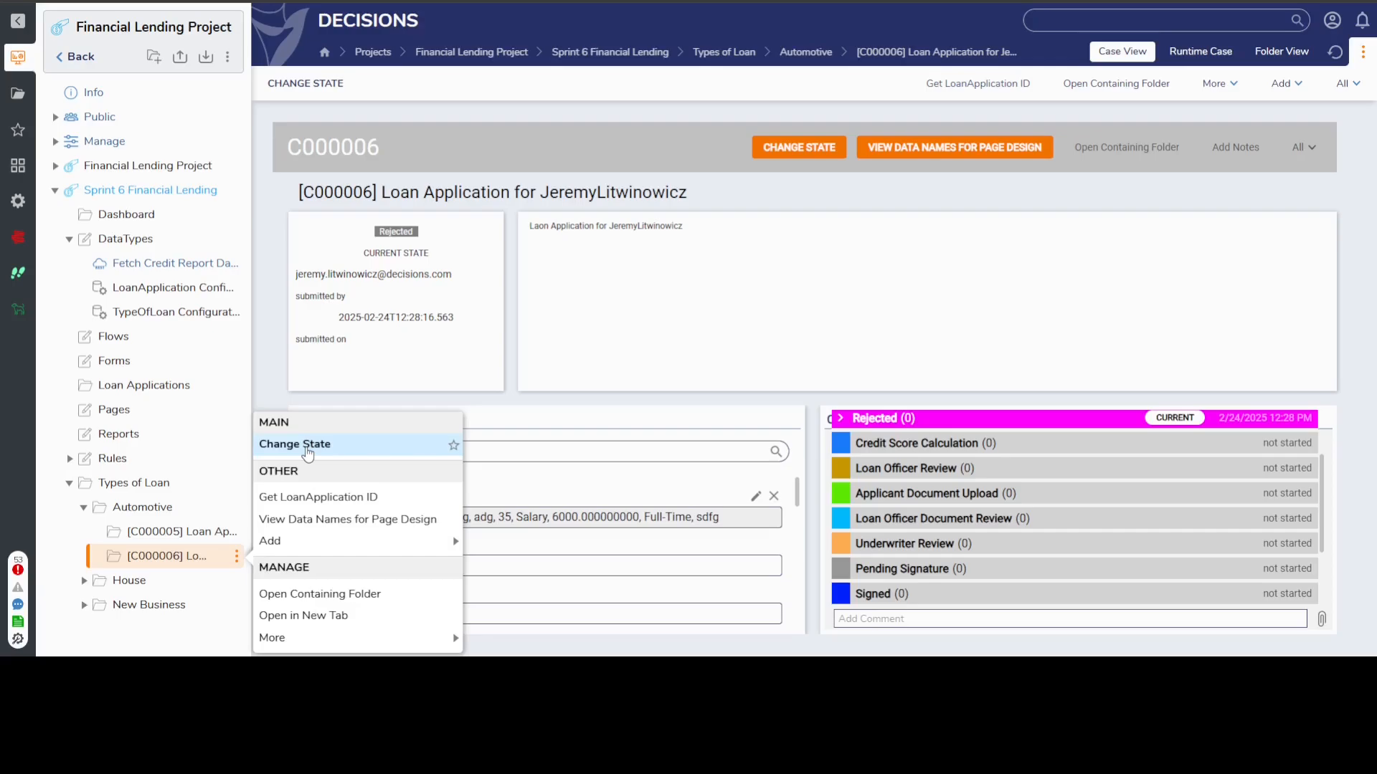
click(308, 445)
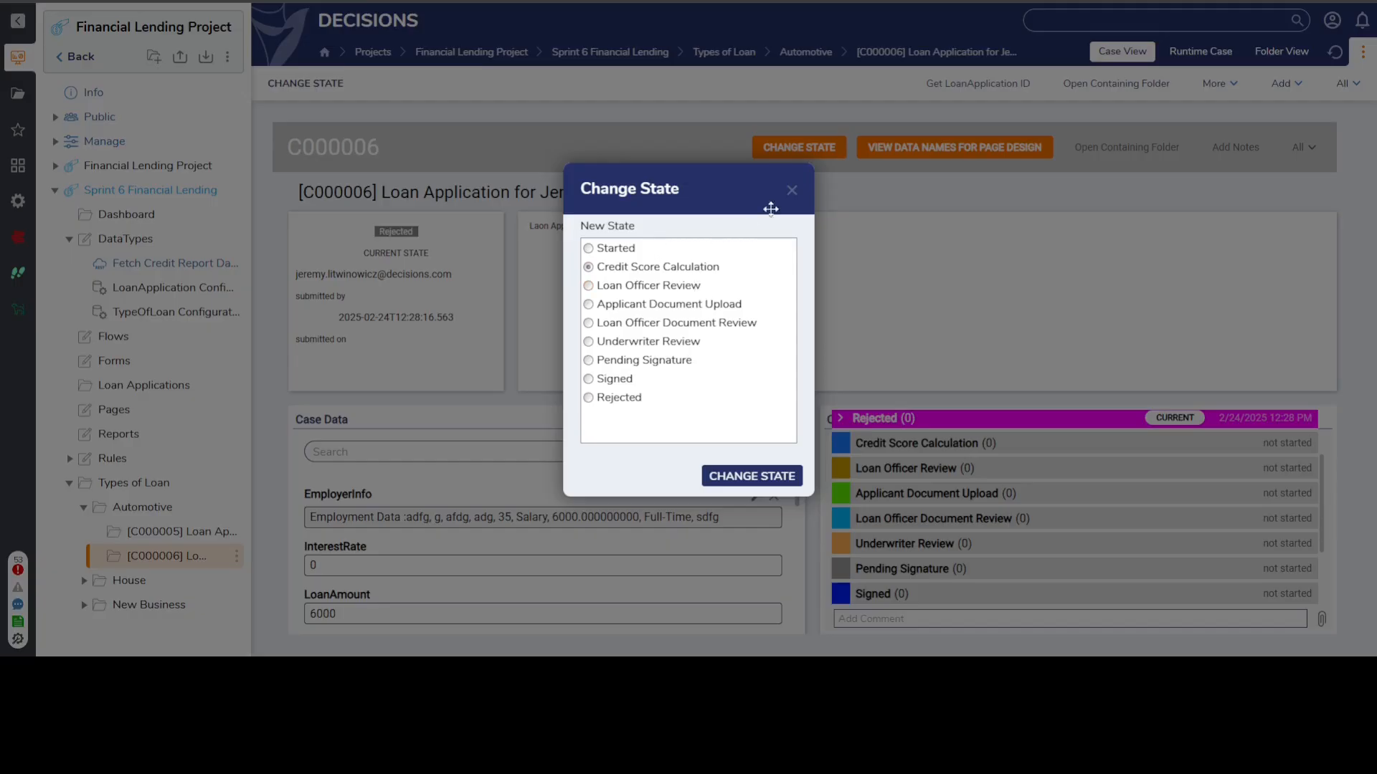
click(791, 194)
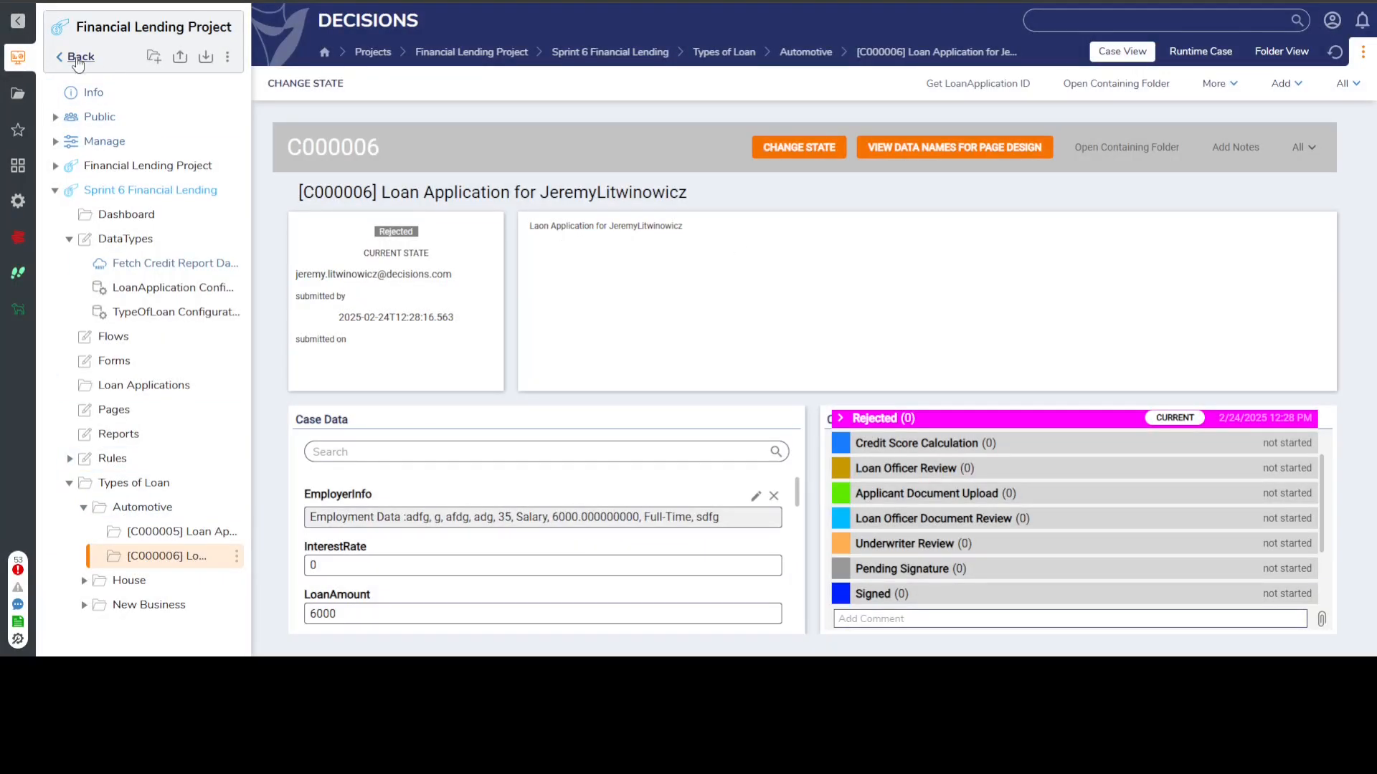
Return to the Data Structures Demo project and open its Data Structures folder.
click(76, 57)
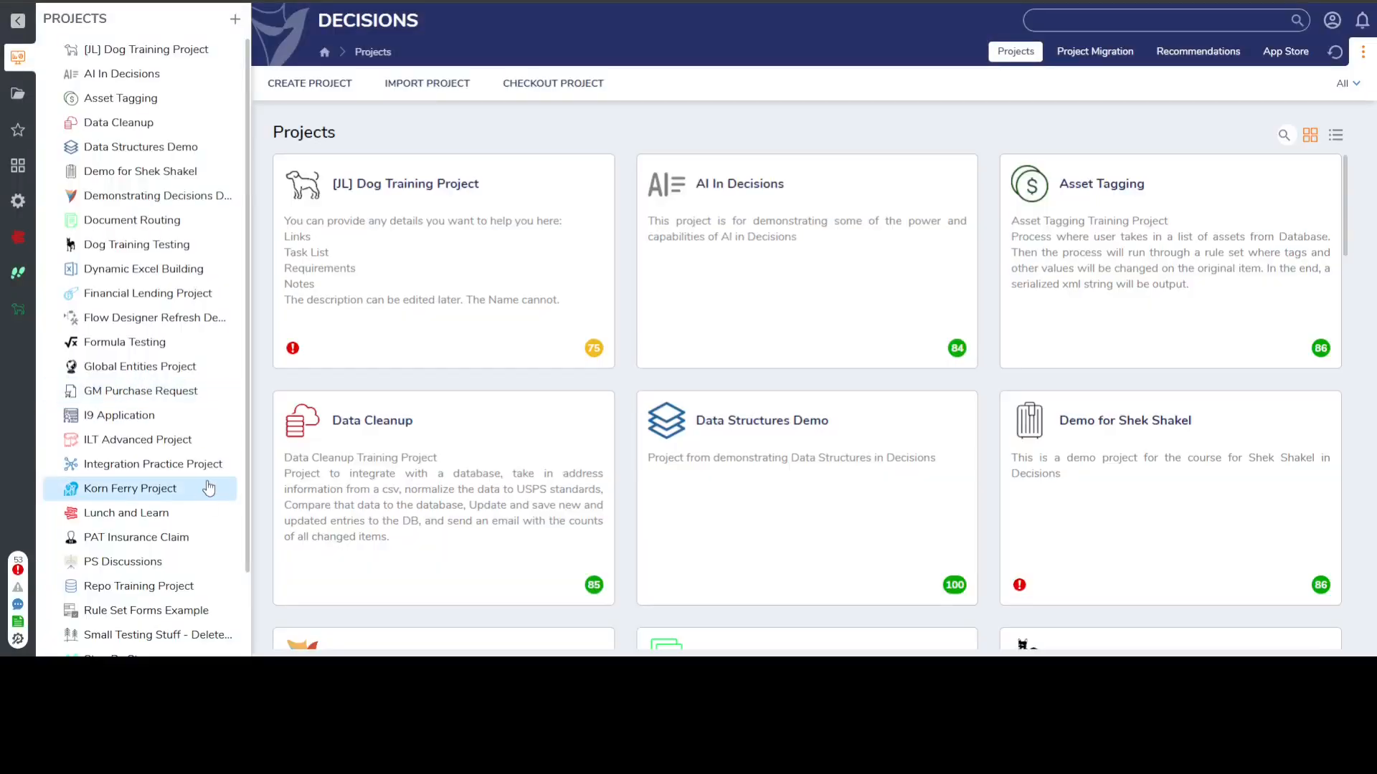
click(136, 155)
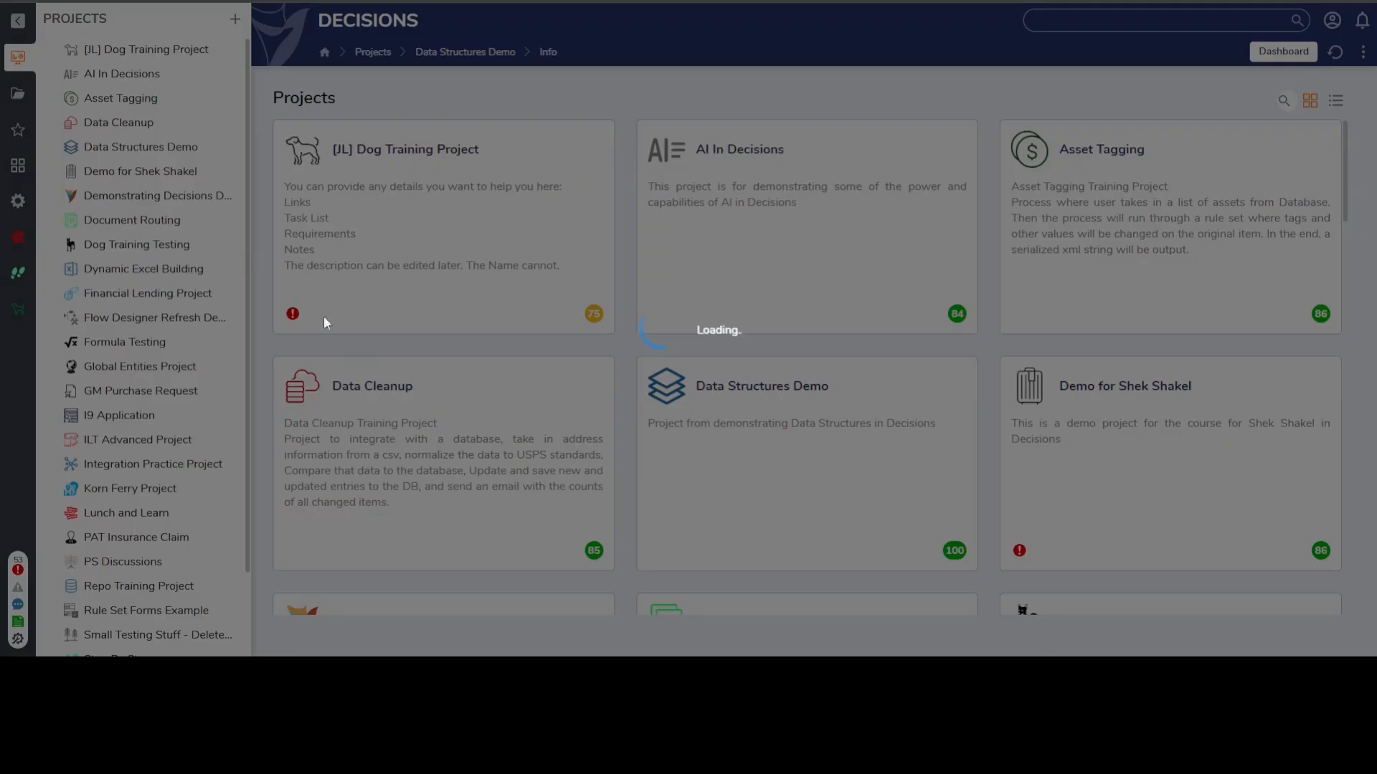
click(68, 170)
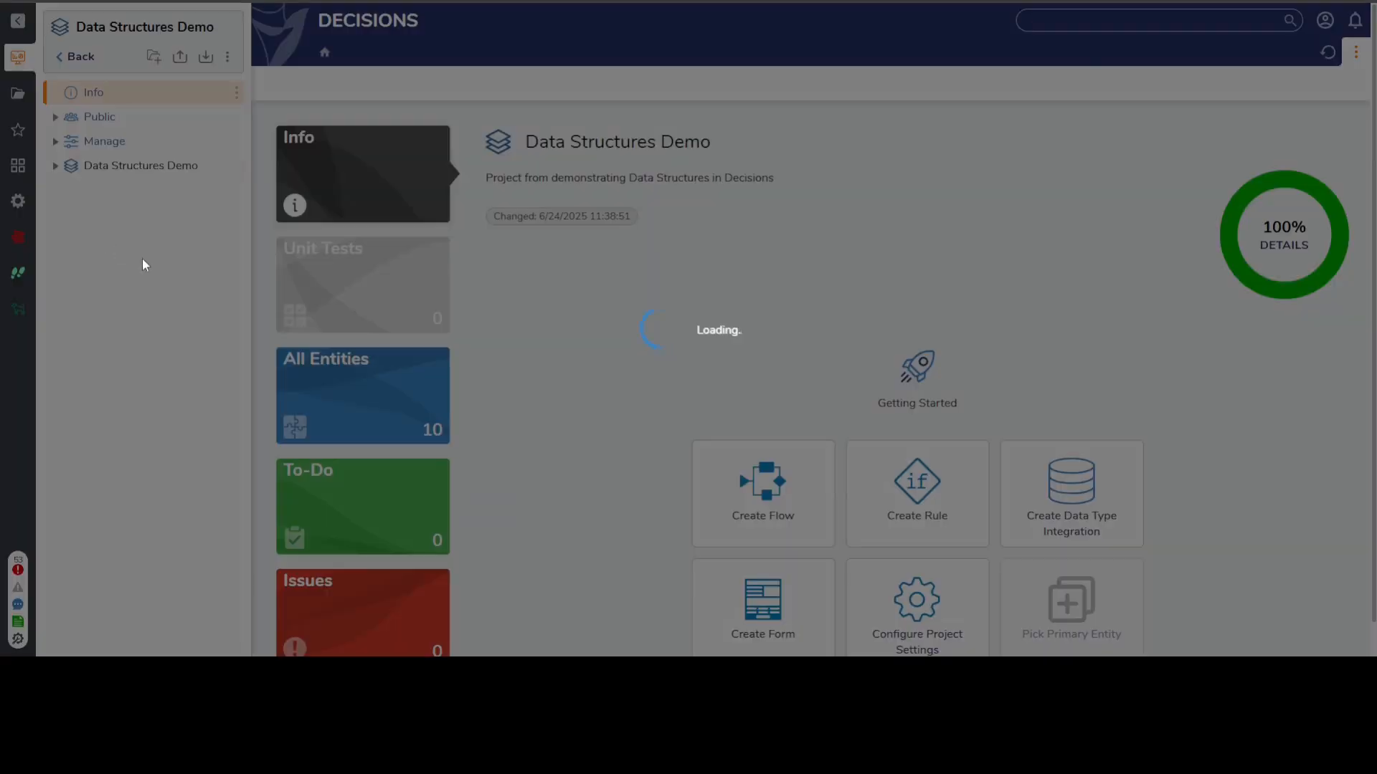
click(71, 192)
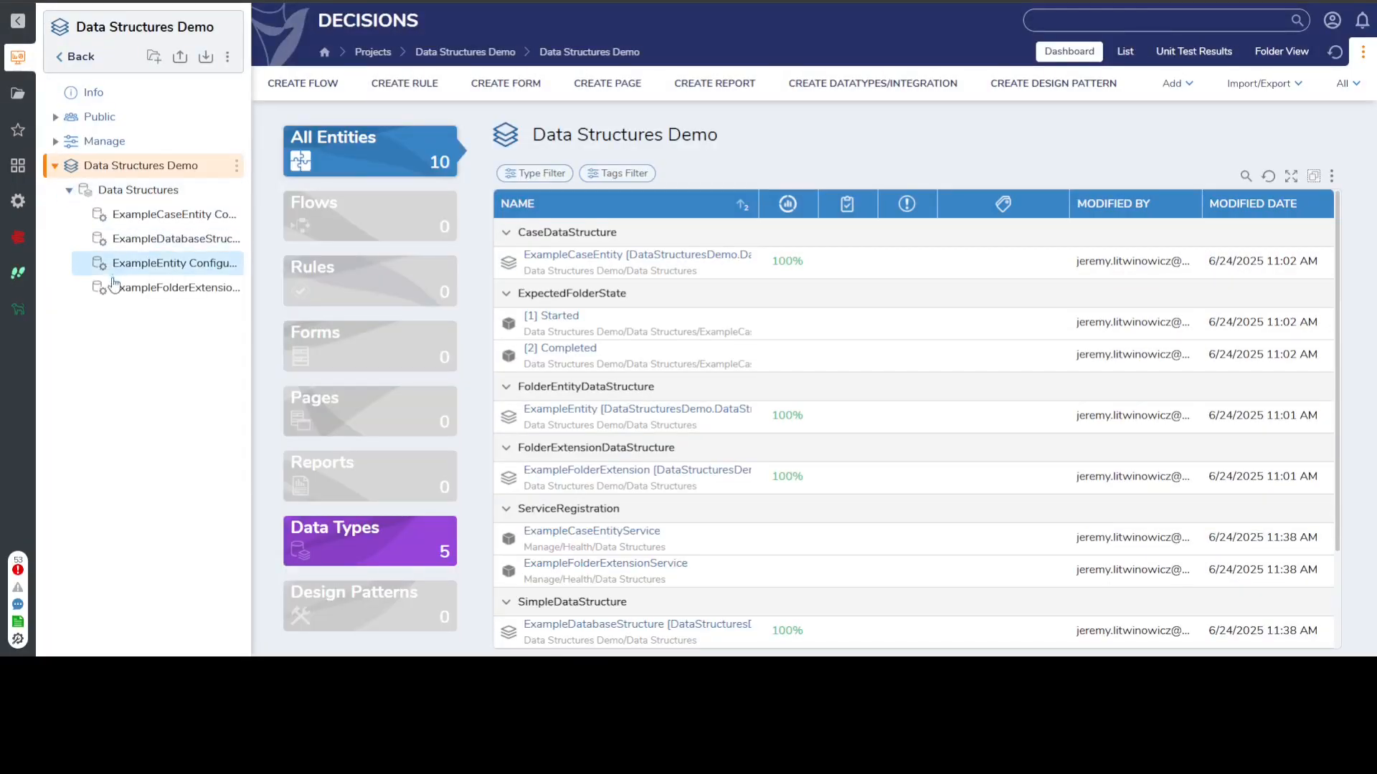
click(139, 191)
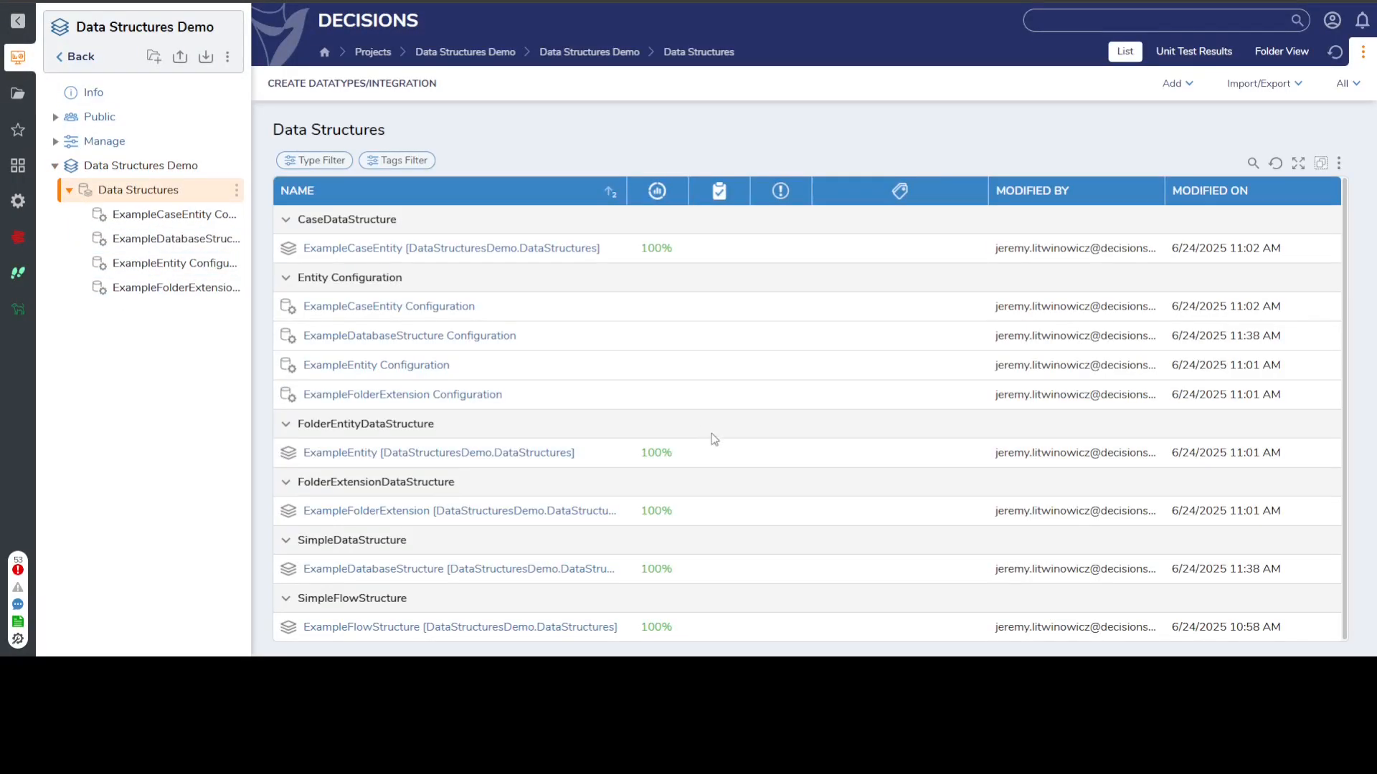